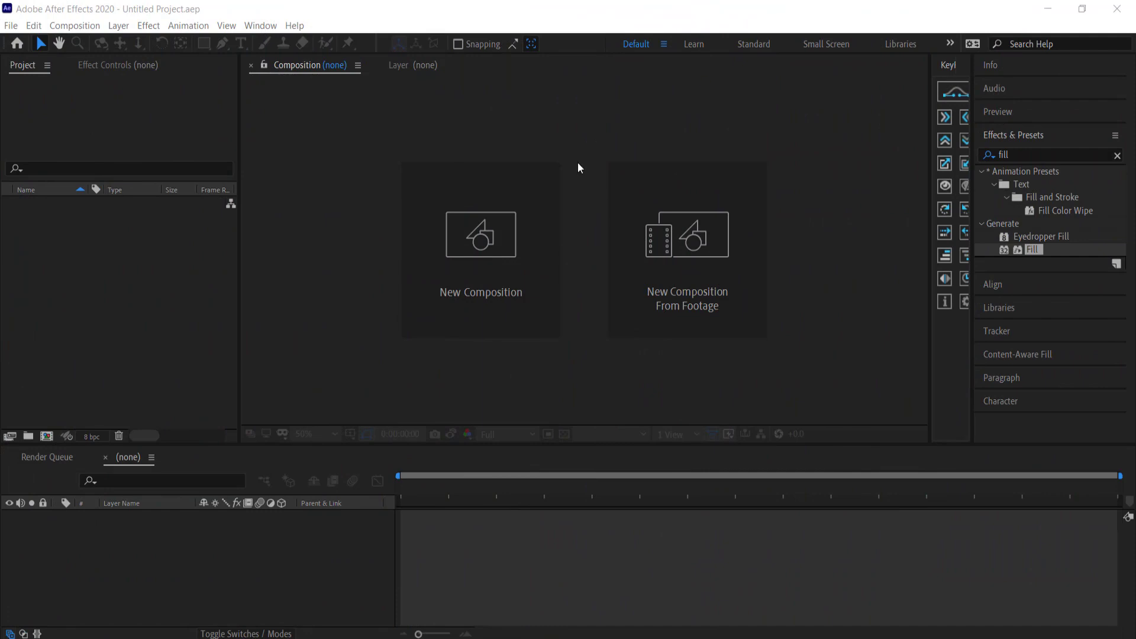
Create a 1920 x 1080 composition at 24 frames per second with a duration of 10 seconds
left_click(483, 234)
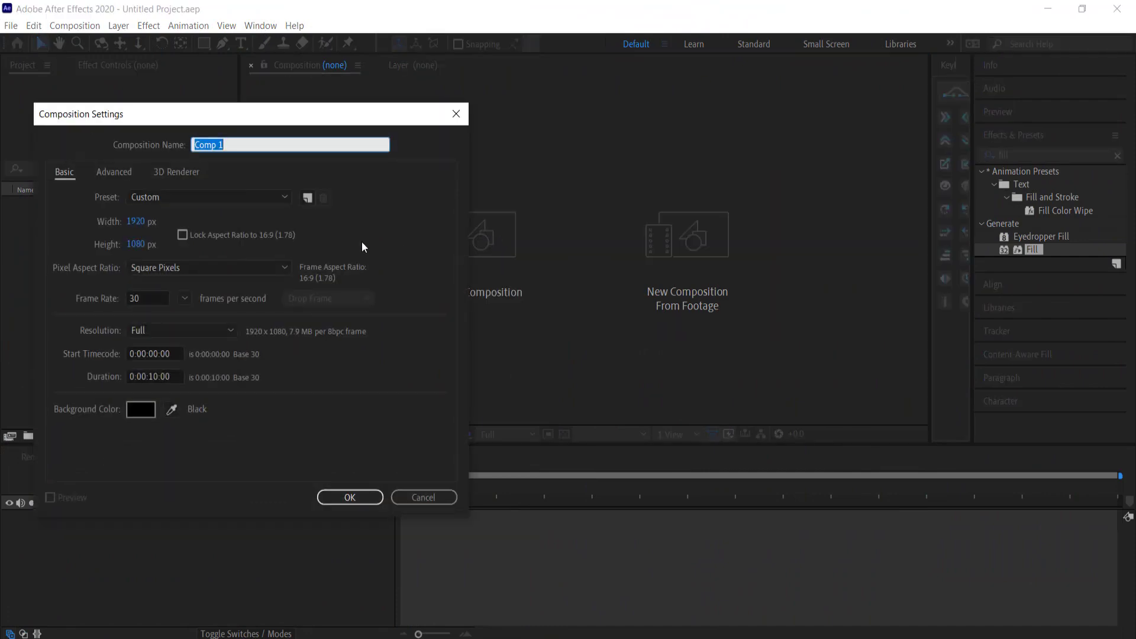
left_click(184, 297)
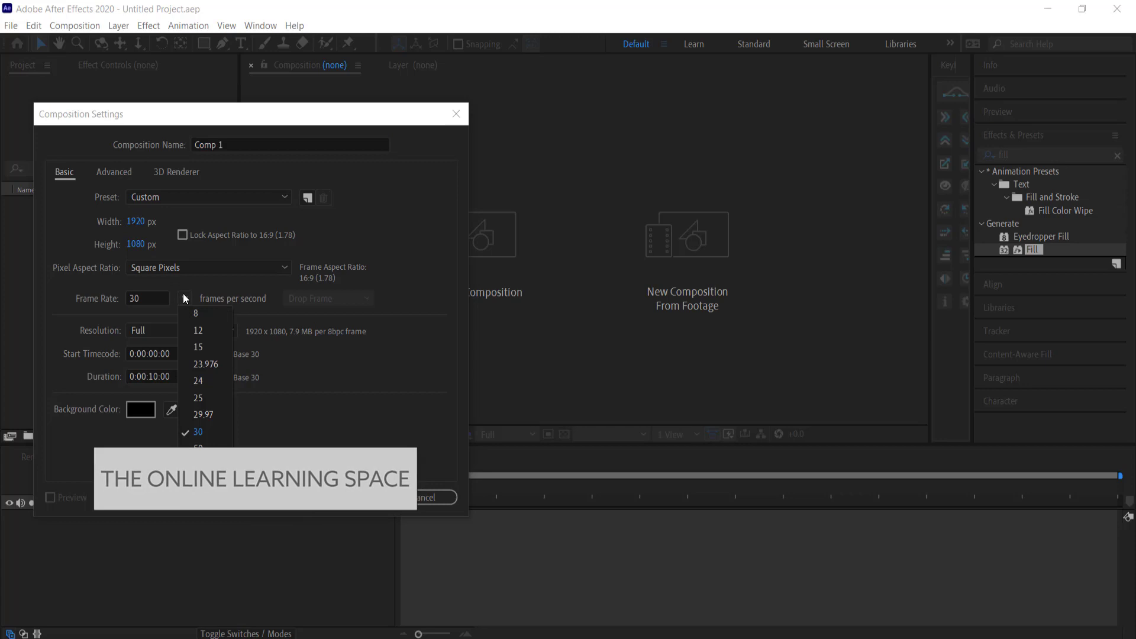
left_click(218, 381)
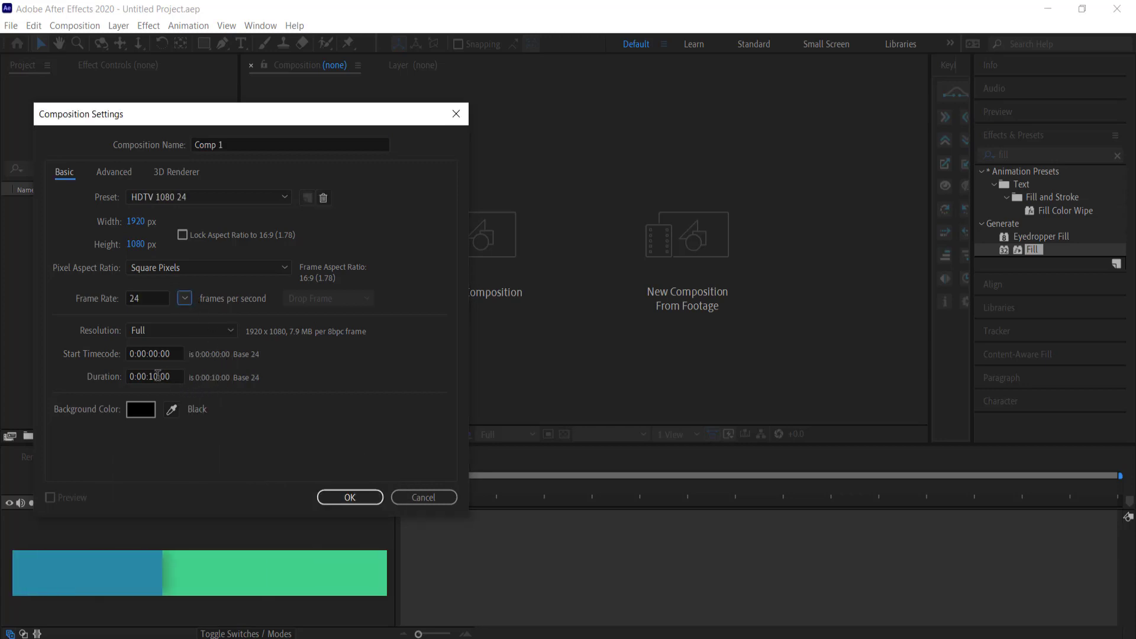
left_click(345, 496)
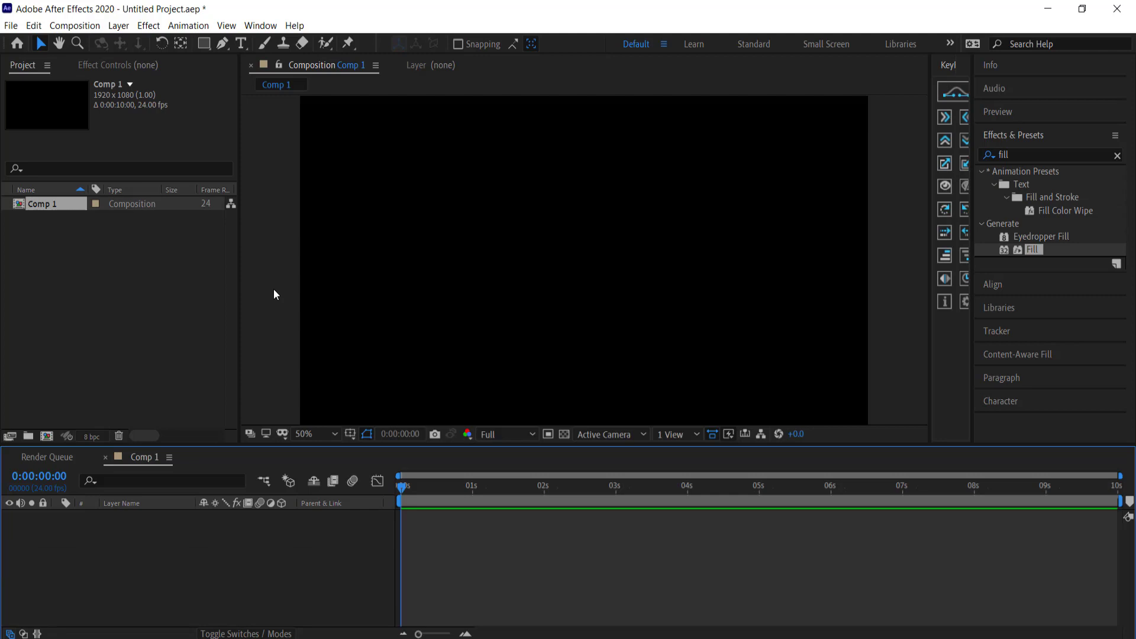
Add the Color Hunt palette PNG to Comp 1 and move it mostly outside the frame's left edge, leaving a narrow strip inside
left_click_drag(51, 203, 129, 541)
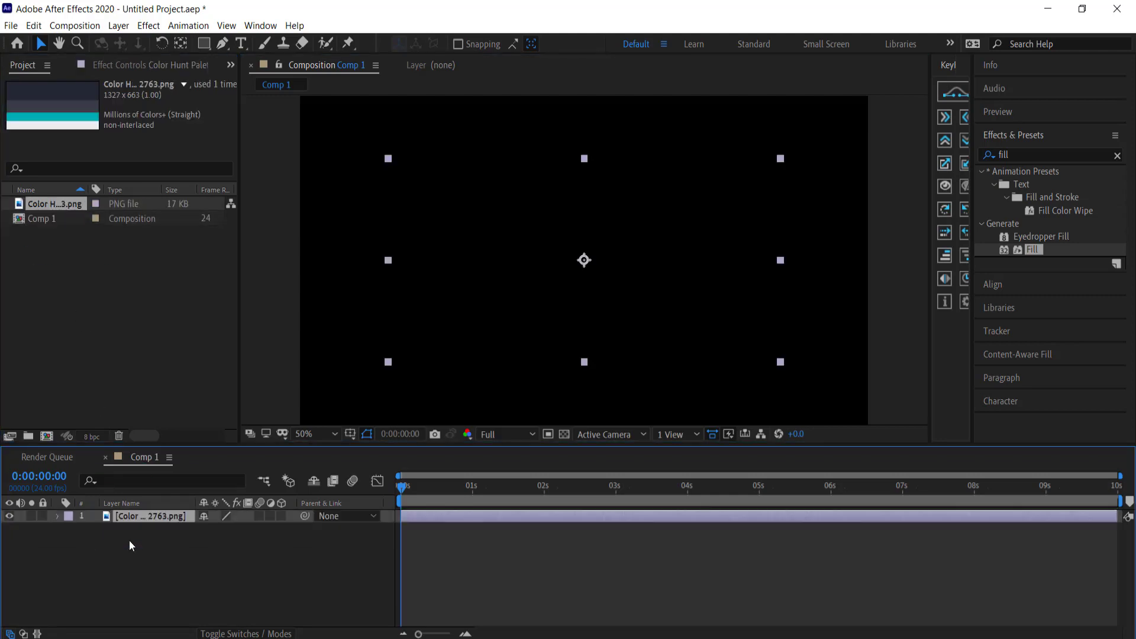
left_click_drag(557, 264, 372, 220)
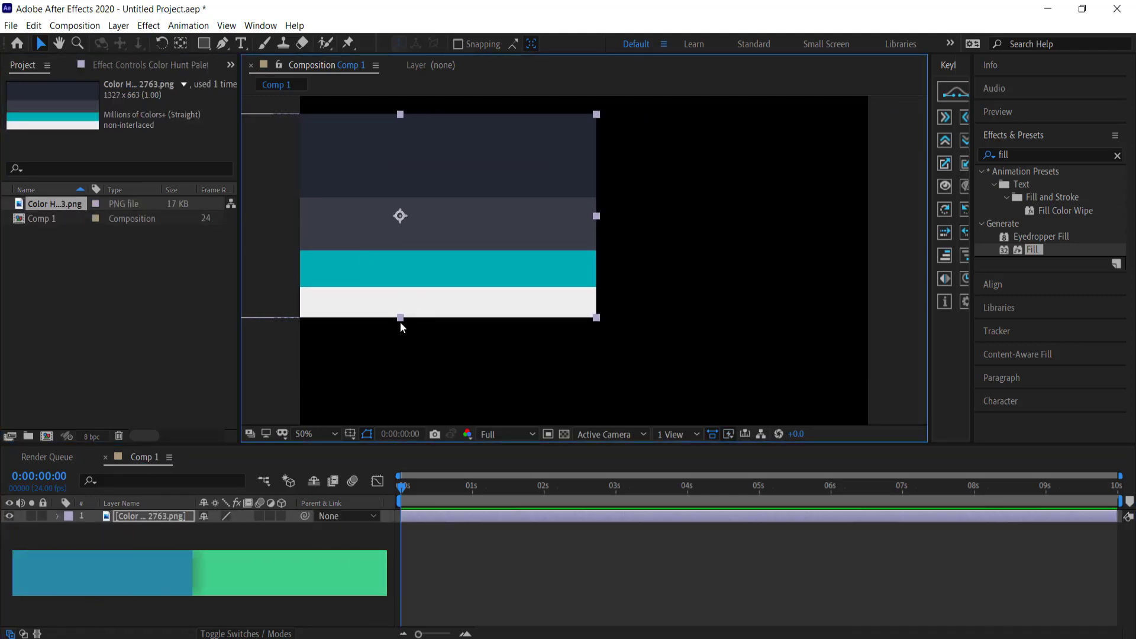
left_click_drag(402, 300, 220, 172)
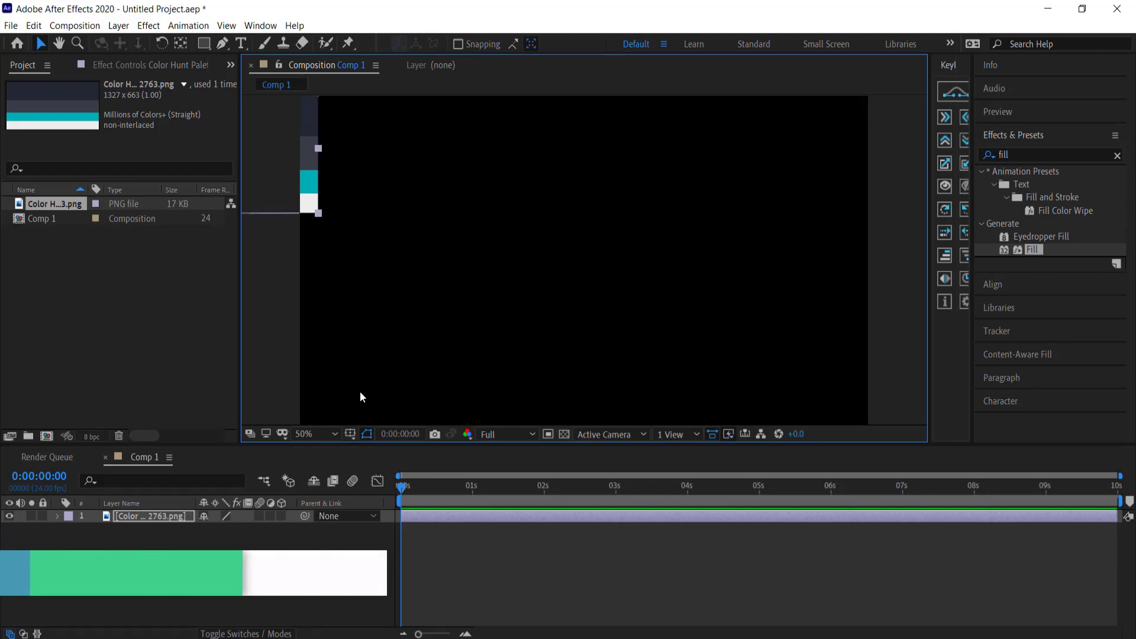
Create a 1920 x 1080 solid using the palette's darkest navy colour and place it beneath the palette layer
right_click(192, 555)
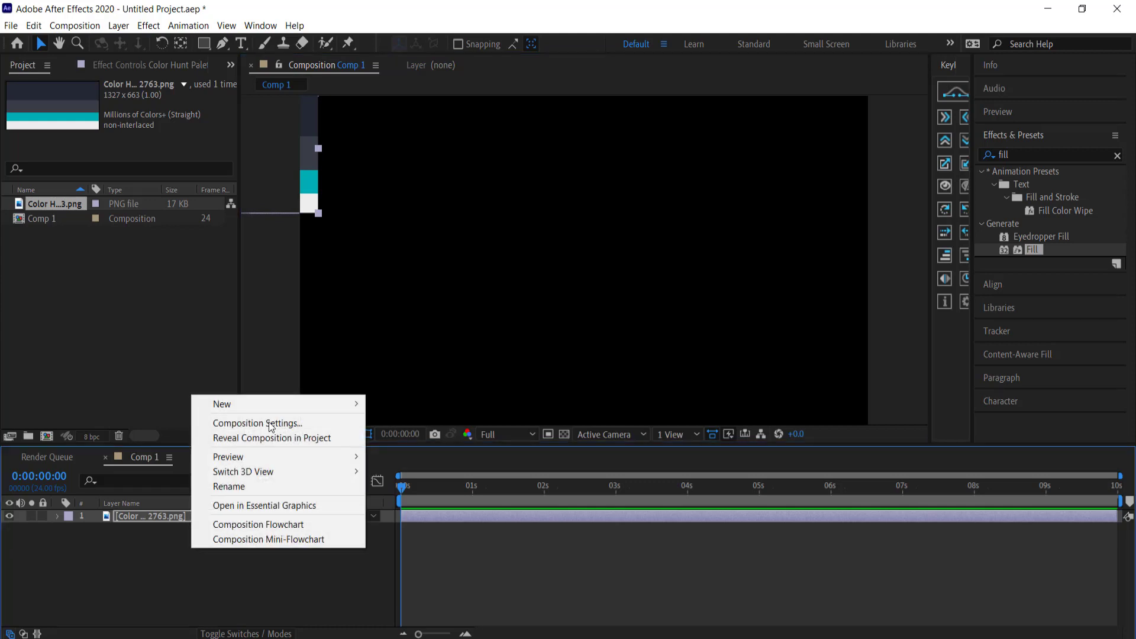
mouse_move(271, 404)
left_click(409, 439)
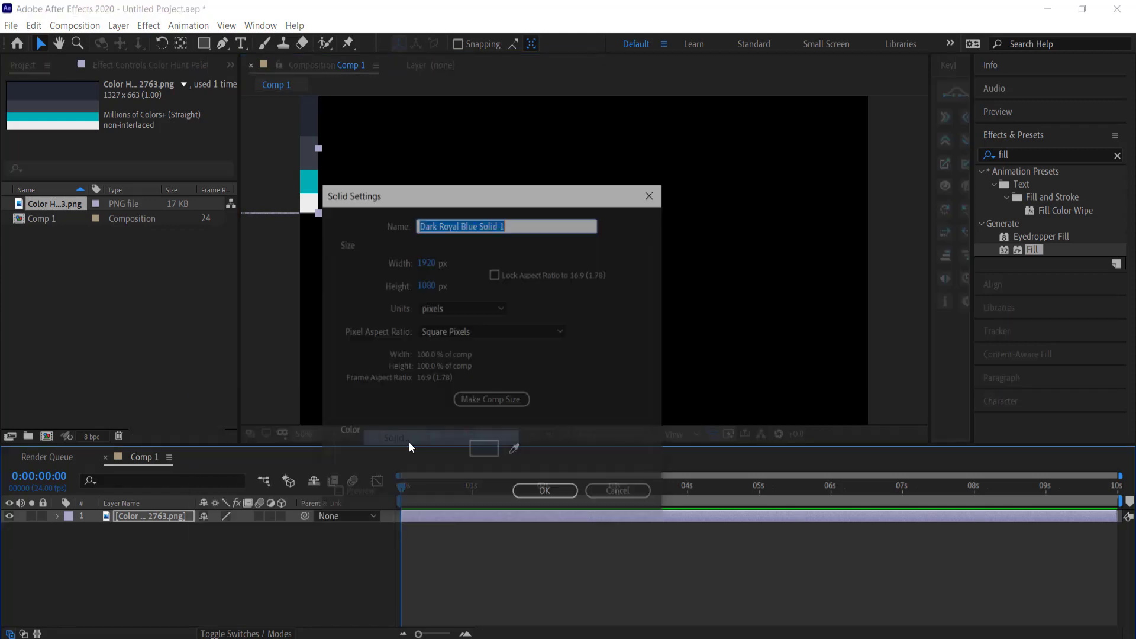
left_click(514, 452)
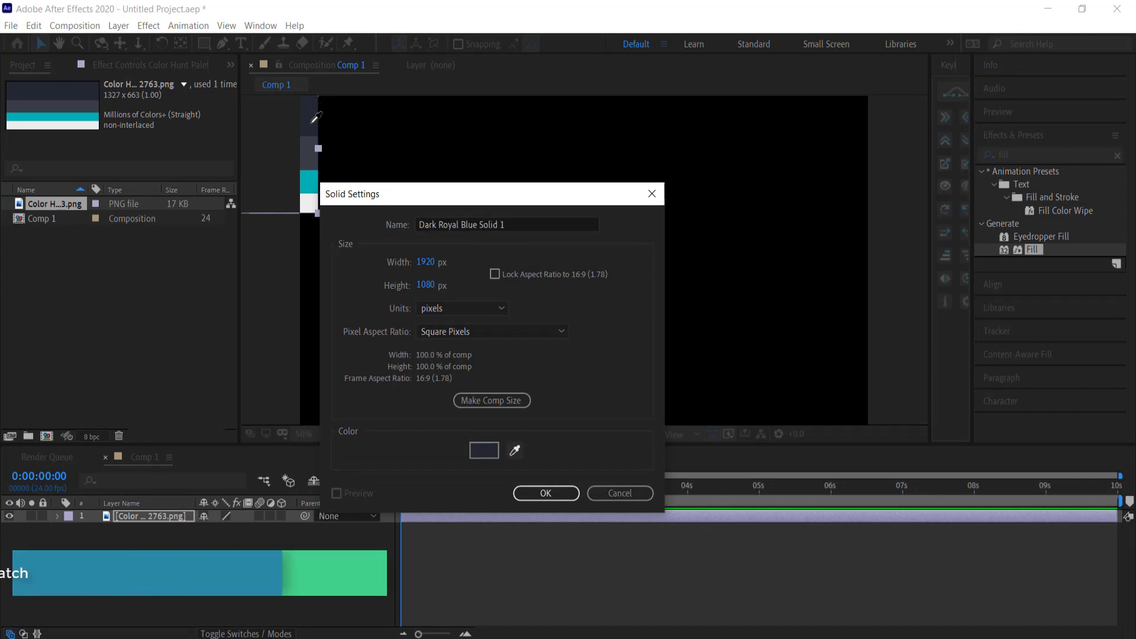
left_click(316, 117)
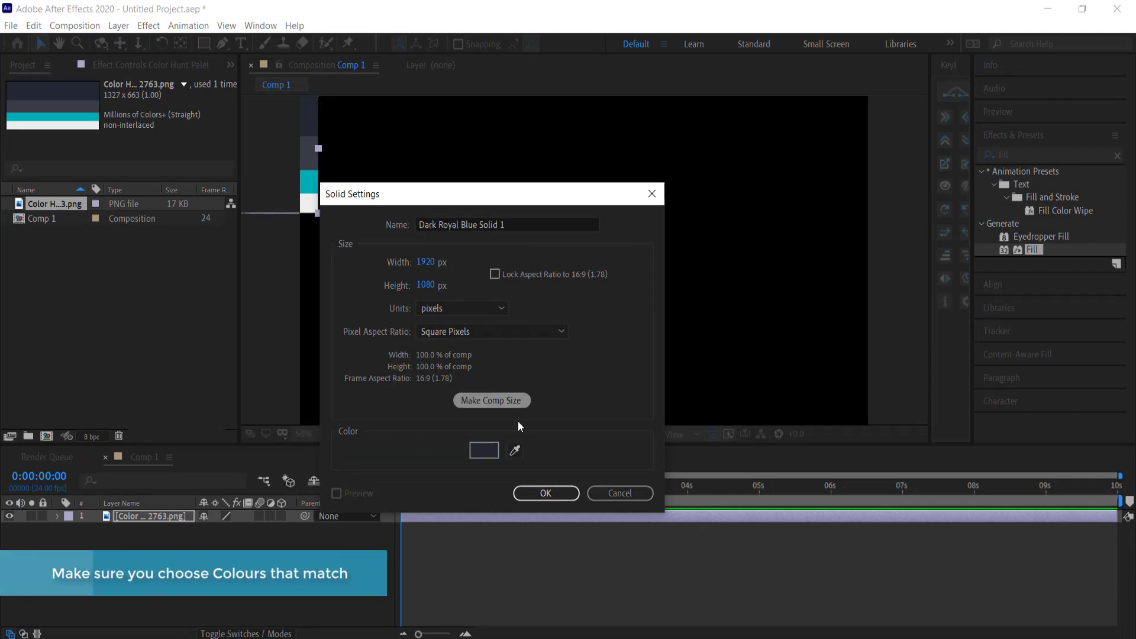
left_click(551, 495)
left_click_drag(156, 532, 155, 511)
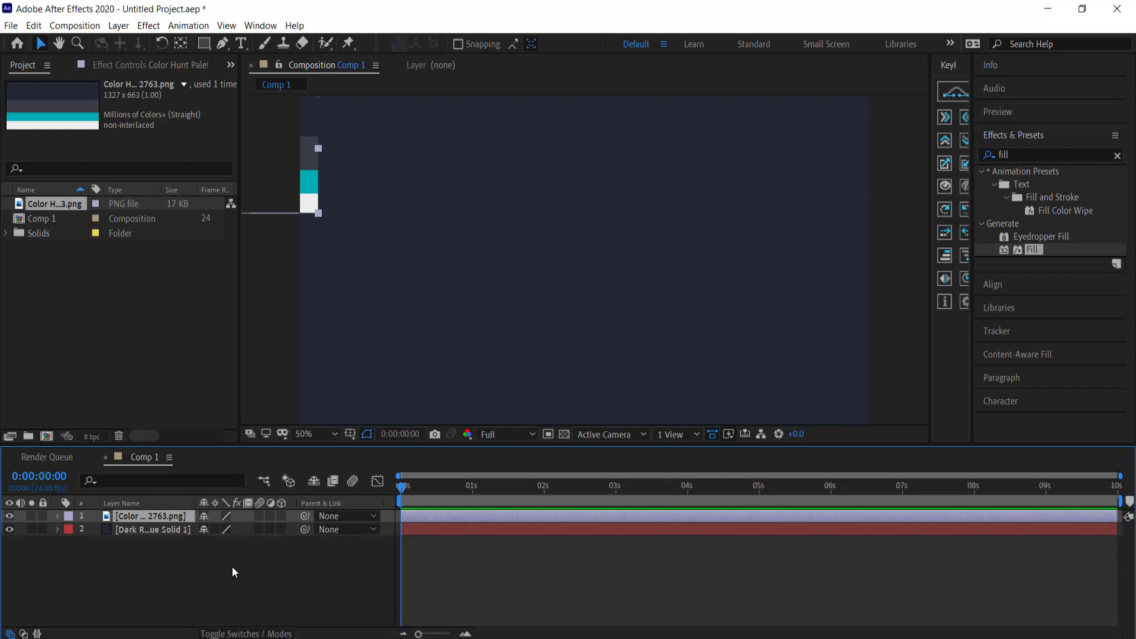
Add the text "simple wiggle text" in the Bouncy font, Black PERSONAL USE ONLY style, with tracking at 100
left_click(240, 44)
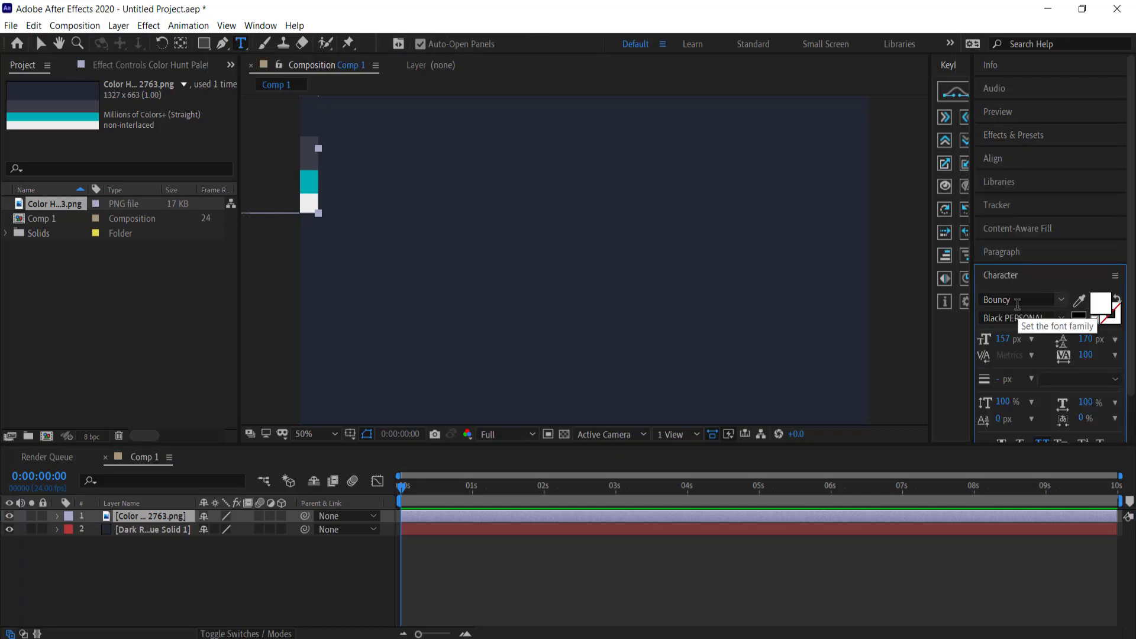
left_click(1063, 319)
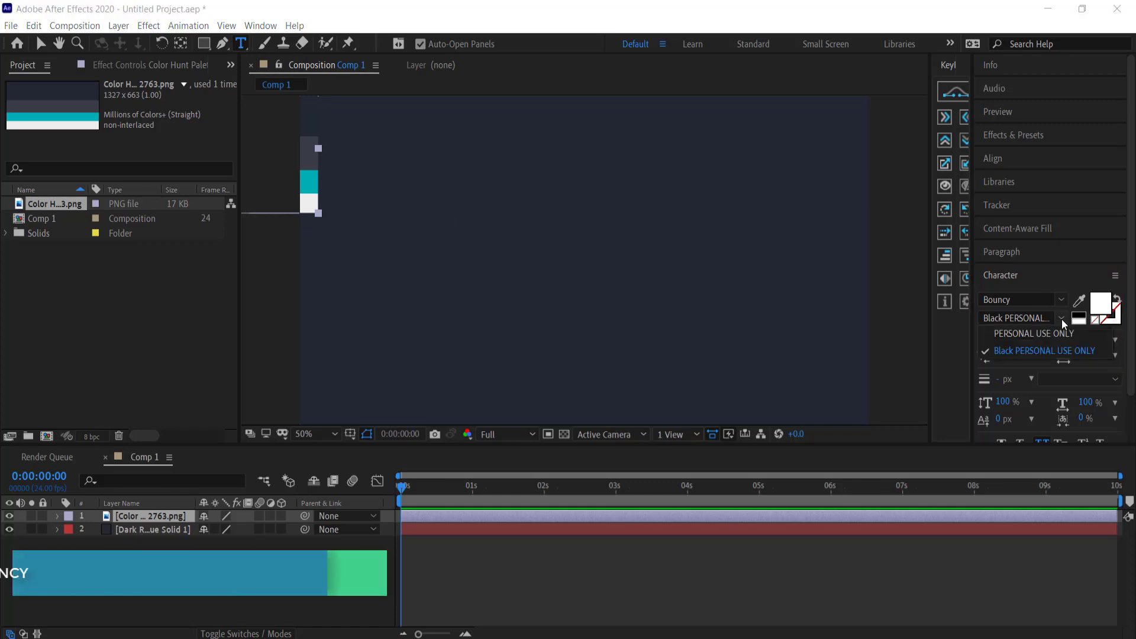
left_click(1037, 351)
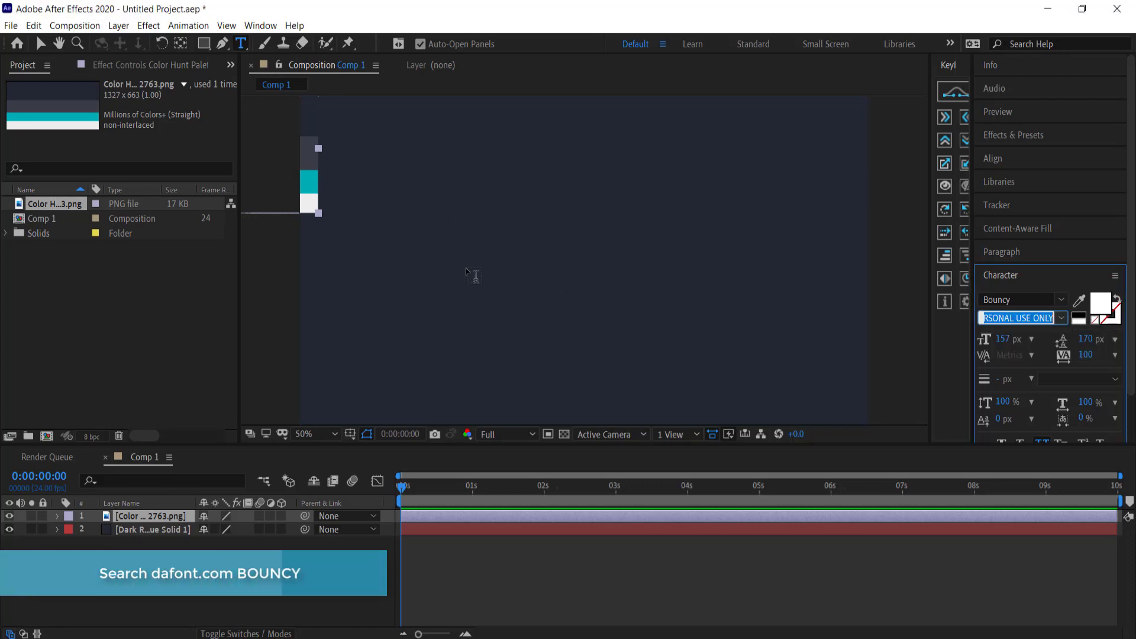
left_click(453, 258)
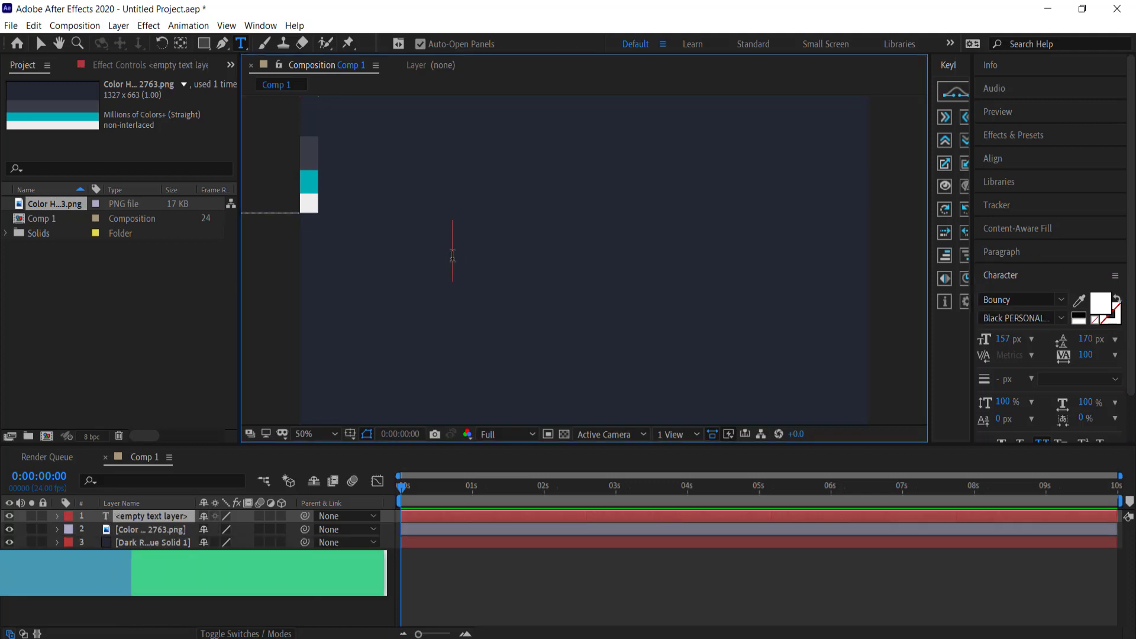
type("simple")
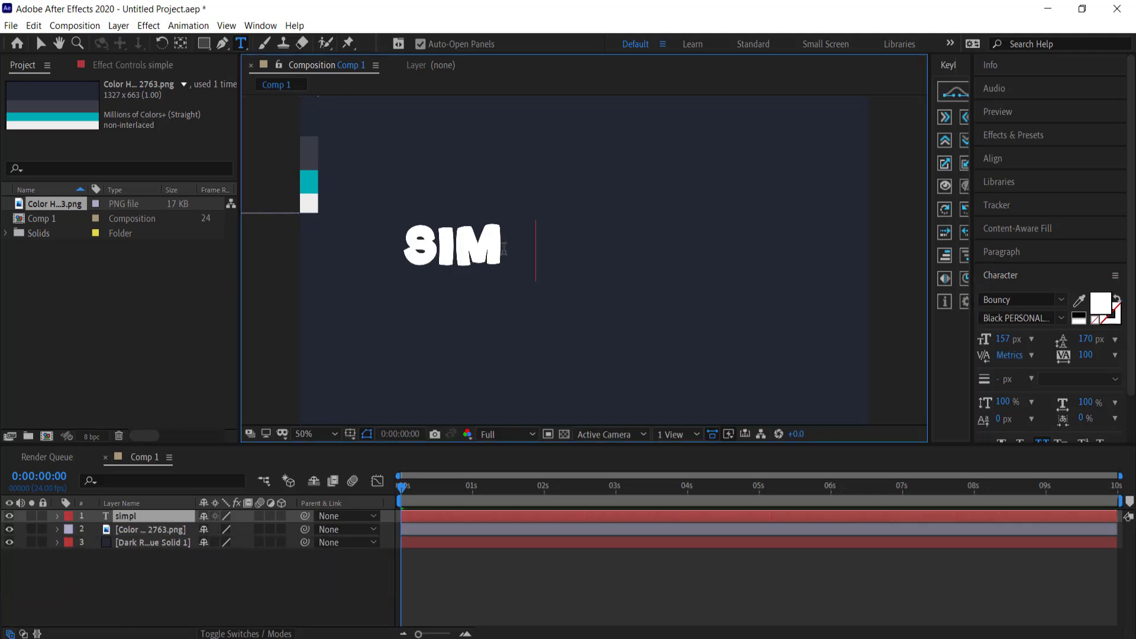
type(" wiggle text")
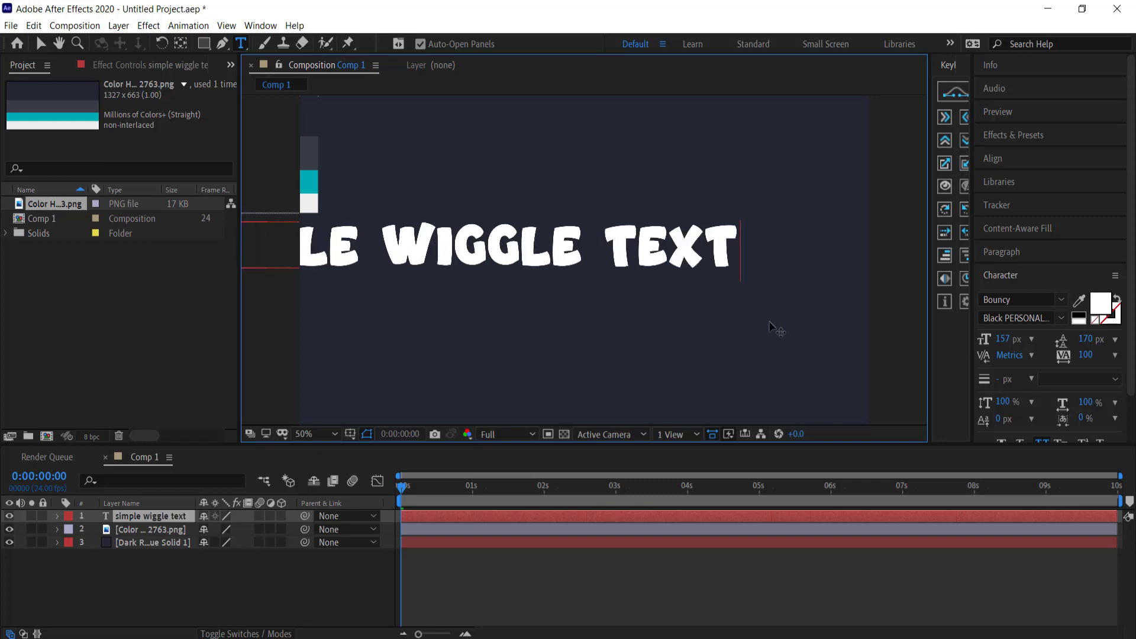
key("ctrl+a")
left_click_drag(1086, 355, 1088, 355)
left_click(1087, 355)
key("Return")
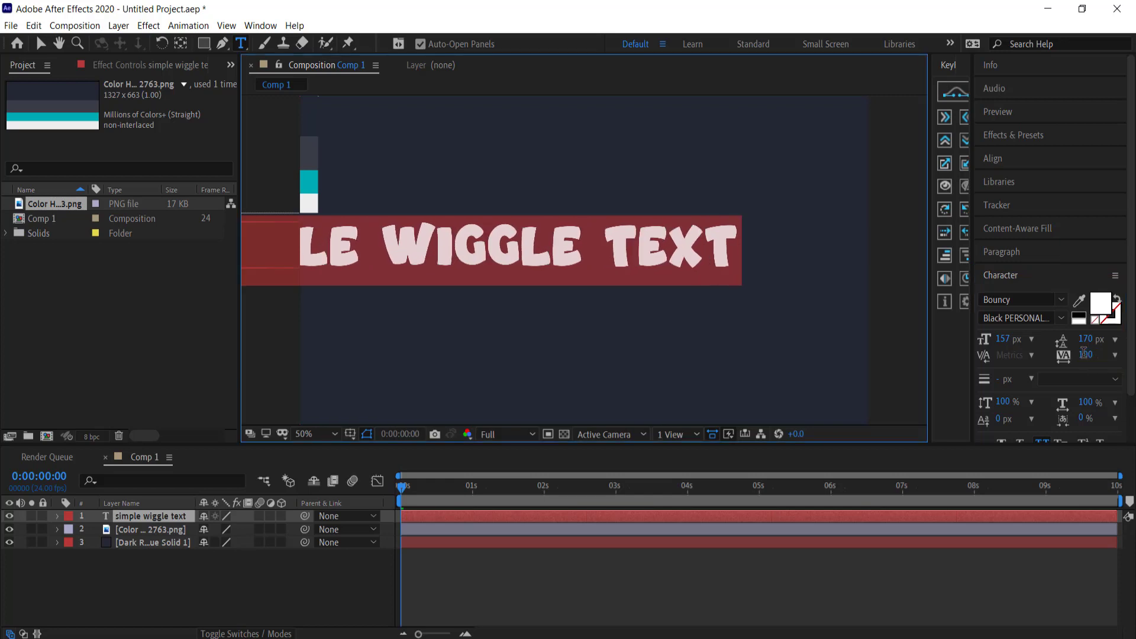
Give the word "wiggle" the outlined PERSONAL USE ONLY font style and move the text layer to the middle of the frame
double_click(469, 244)
left_click(1061, 318)
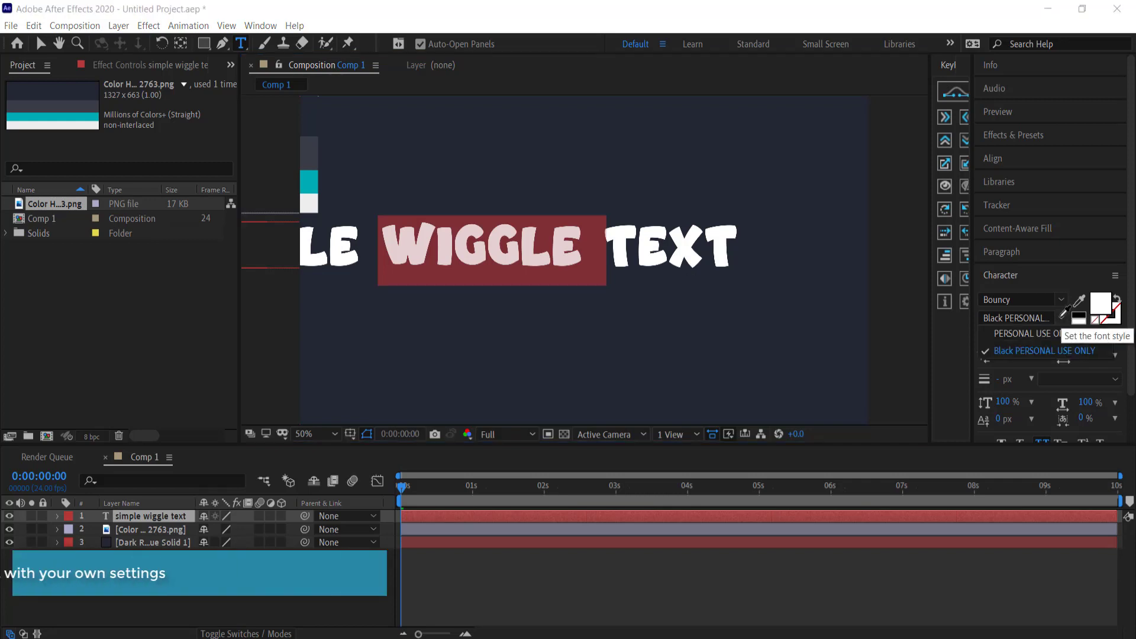
left_click(1045, 335)
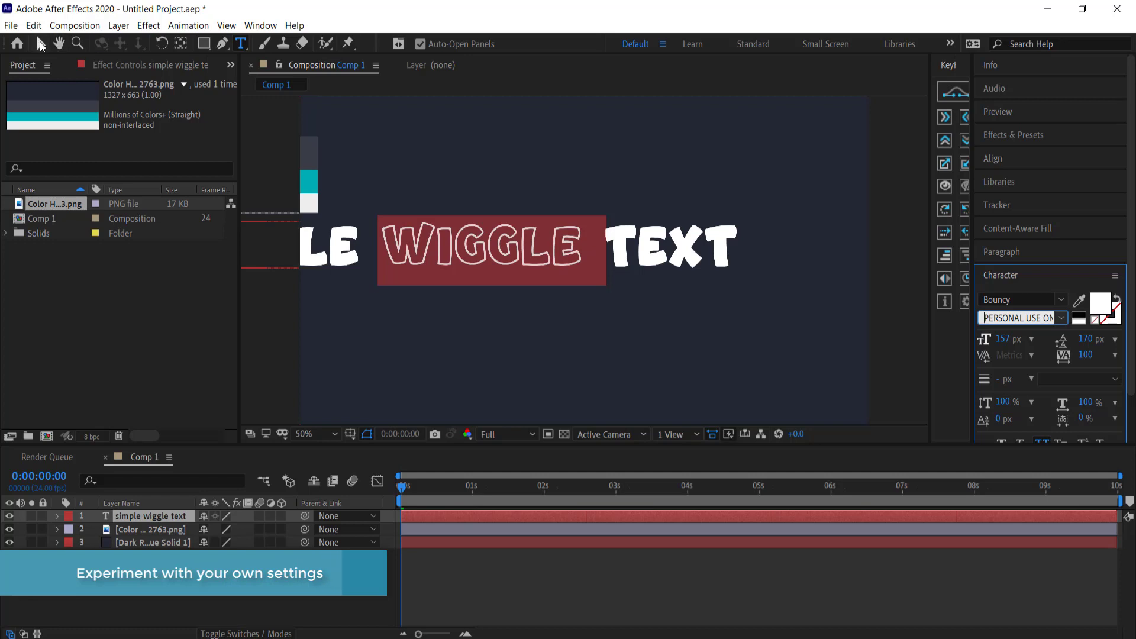
left_click(40, 45)
left_click_drag(447, 259, 607, 263)
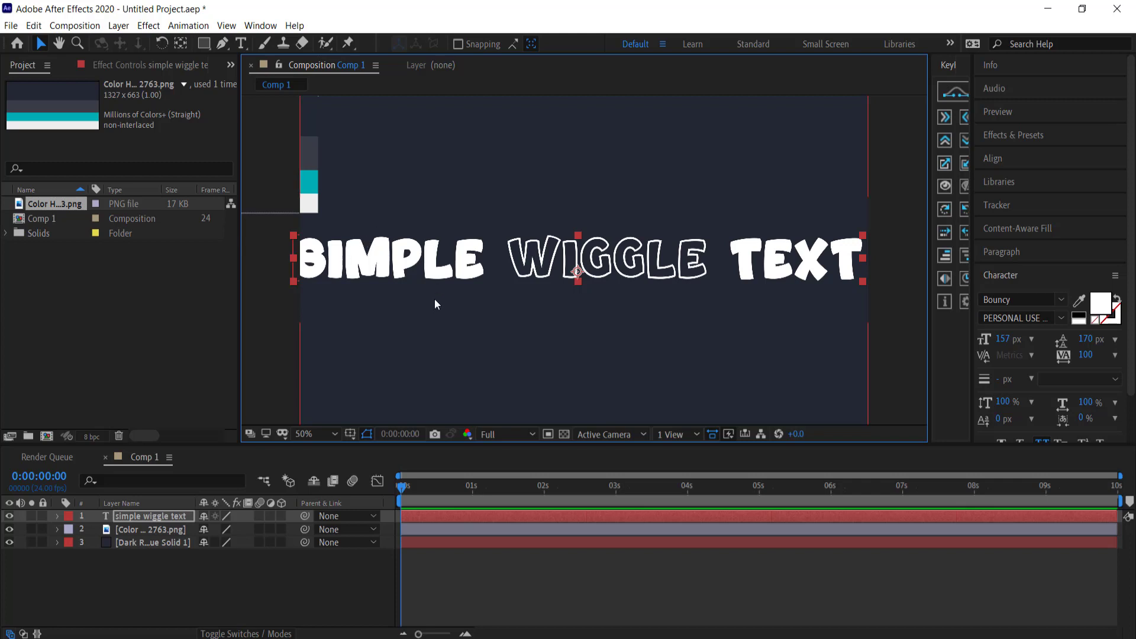
Add a Position animator to the text layer and include the Rotation property in the same animator
left_click(57, 516)
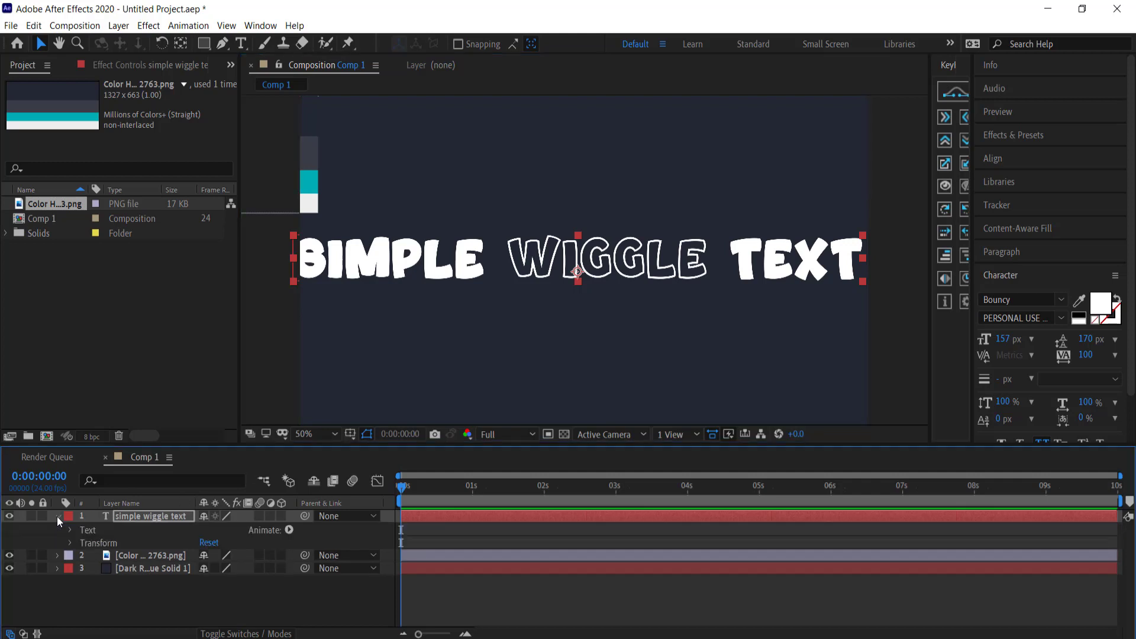
left_click(288, 529)
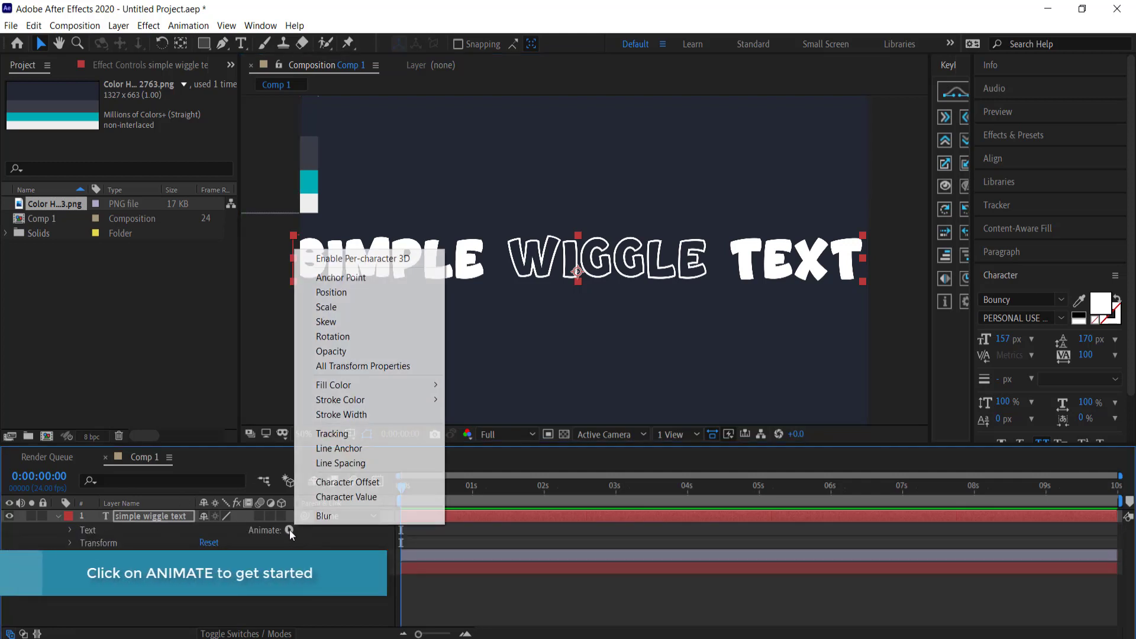
left_click(387, 295)
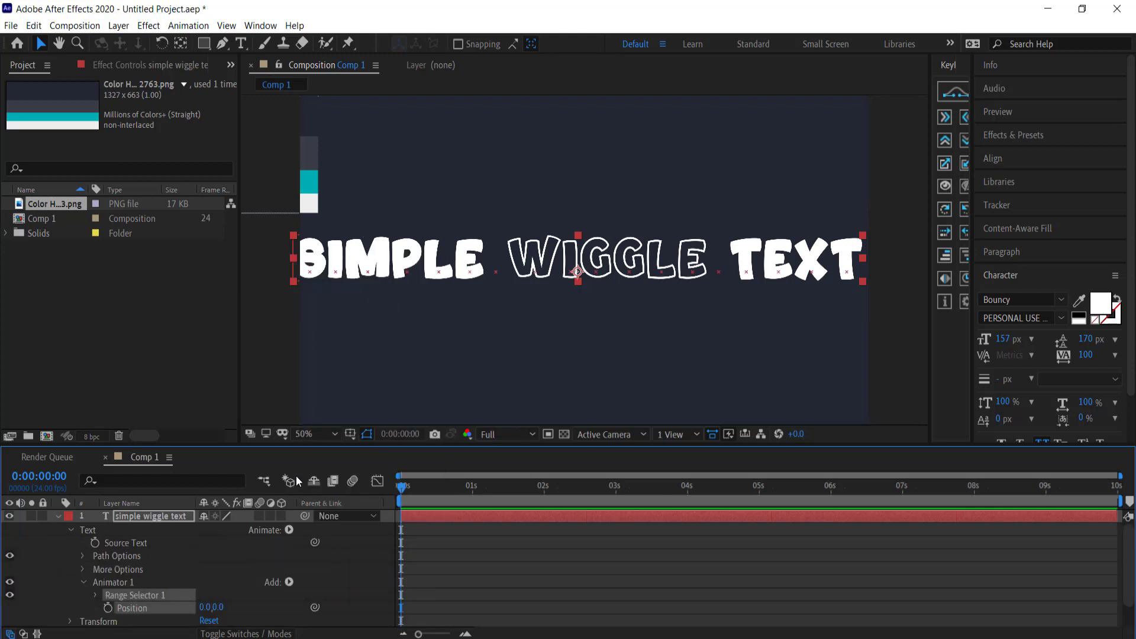
left_click(289, 583)
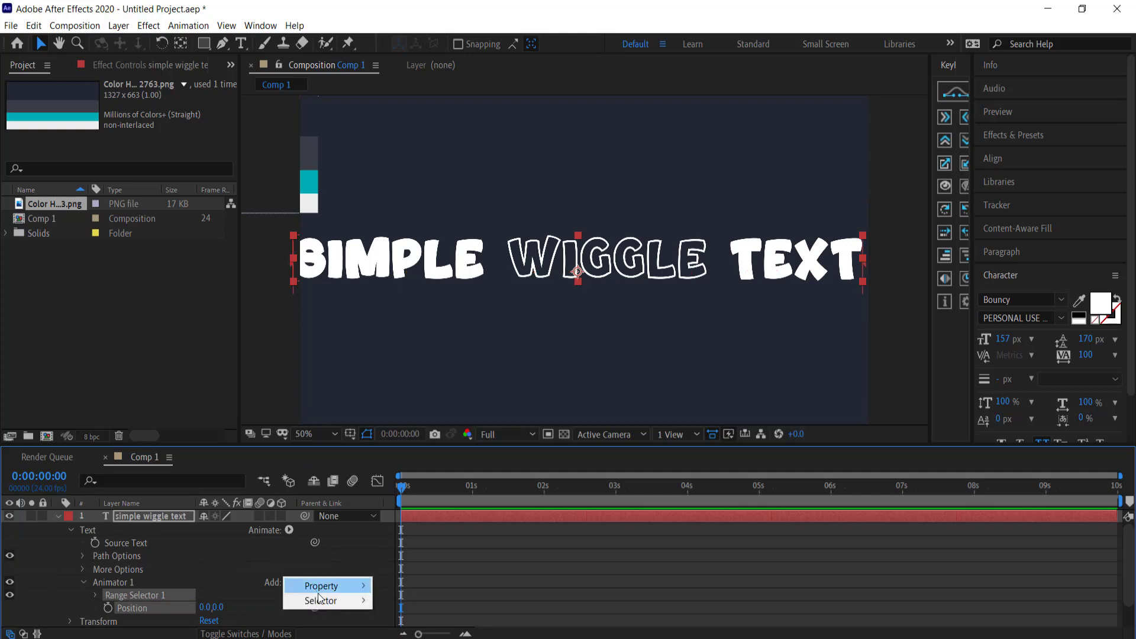
mouse_move(323, 589)
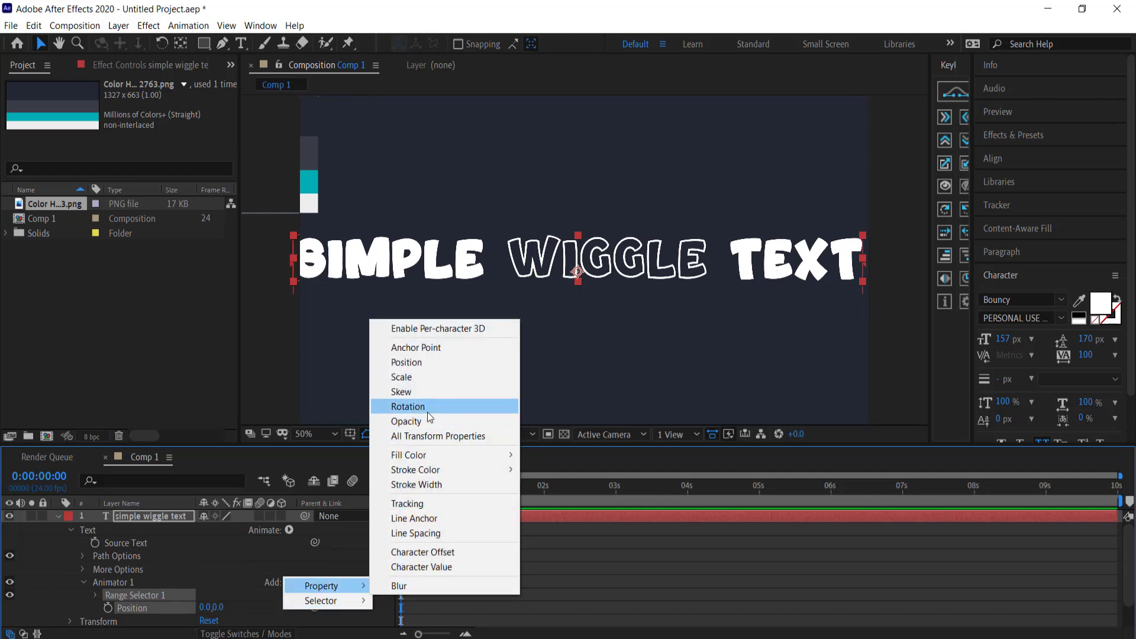
left_click(408, 407)
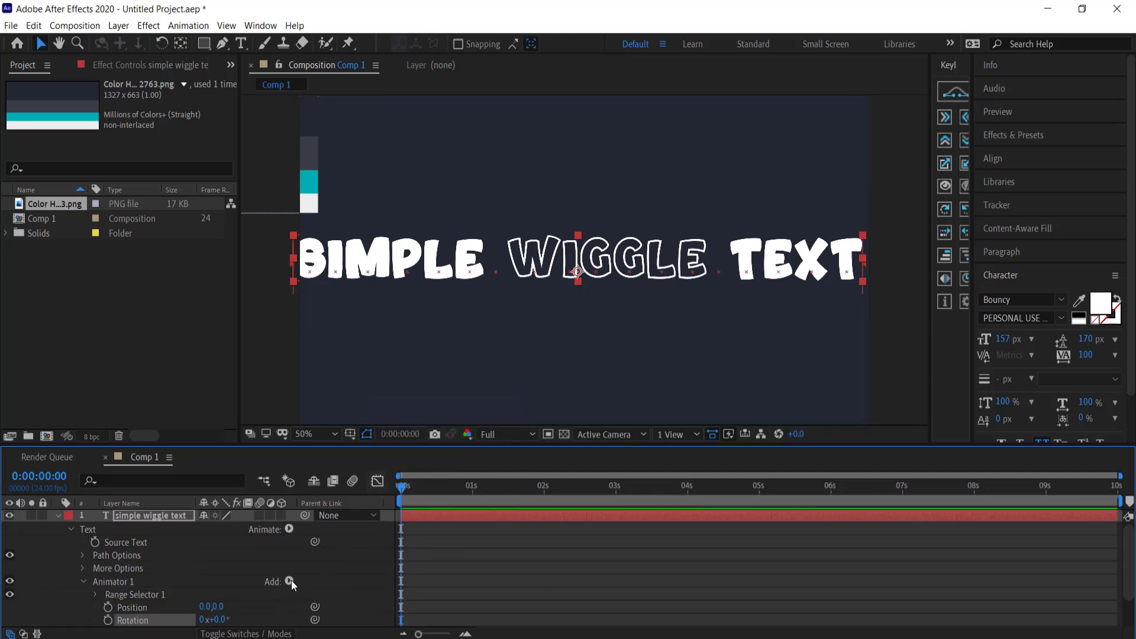
Add a Wiggly selector to the text layer's Animator 1
left_click(290, 582)
mouse_move(327, 602)
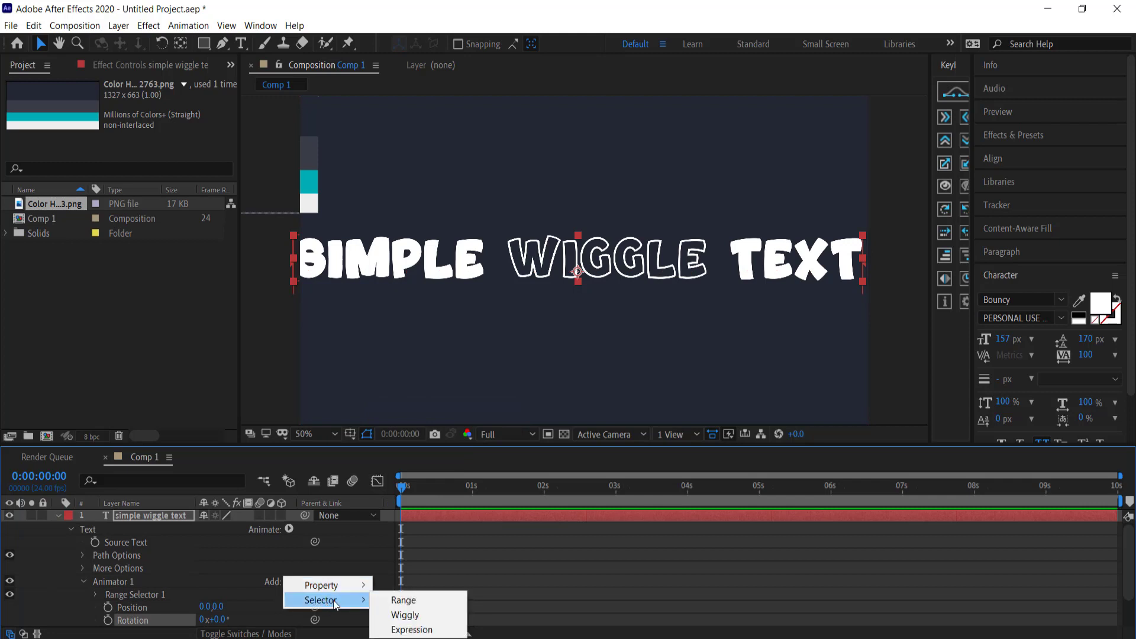
left_click(400, 618)
Set the animator's Position to 0, 25 and its Rotation to 15°, and scrub the timeline to check the wiggle
scroll(254, 561, "down", 3)
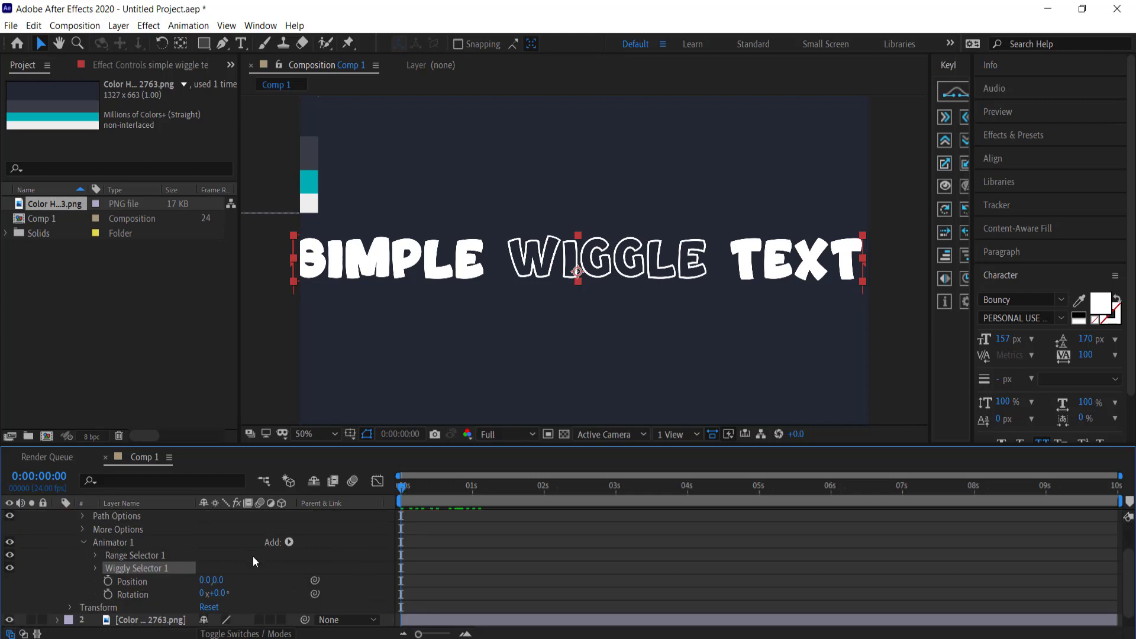
left_click(216, 581)
type("25")
left_click(222, 595)
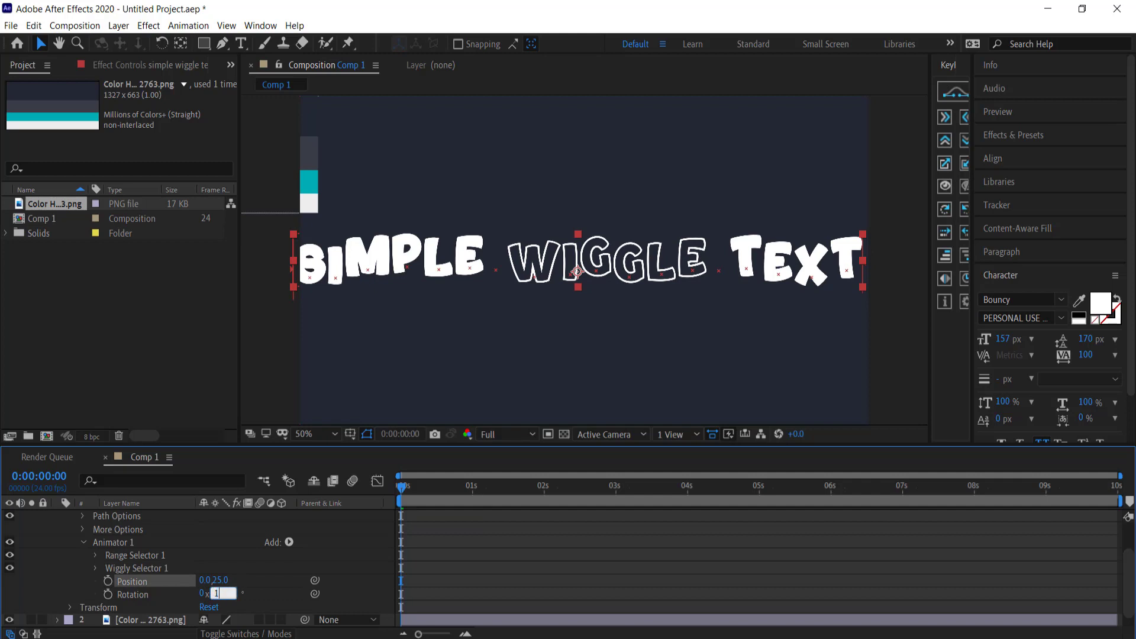
type("15")
left_click(258, 599)
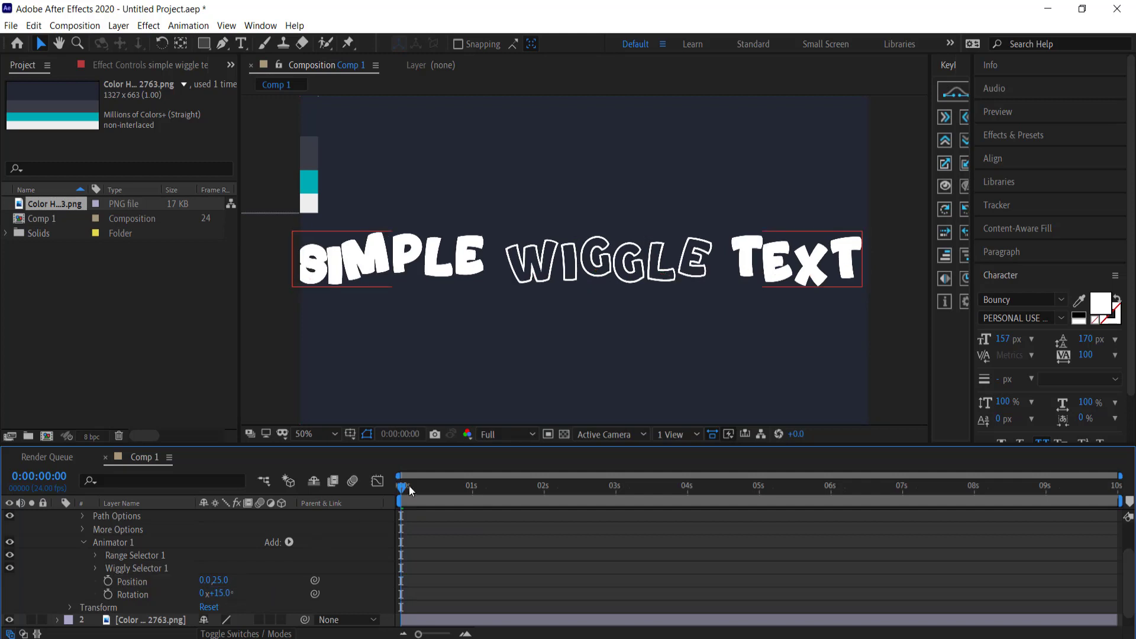
left_click_drag(414, 485, 383, 481)
Set the text's Grouping Alignment to 0, -40% under More Options and preview the animation
left_click(82, 528)
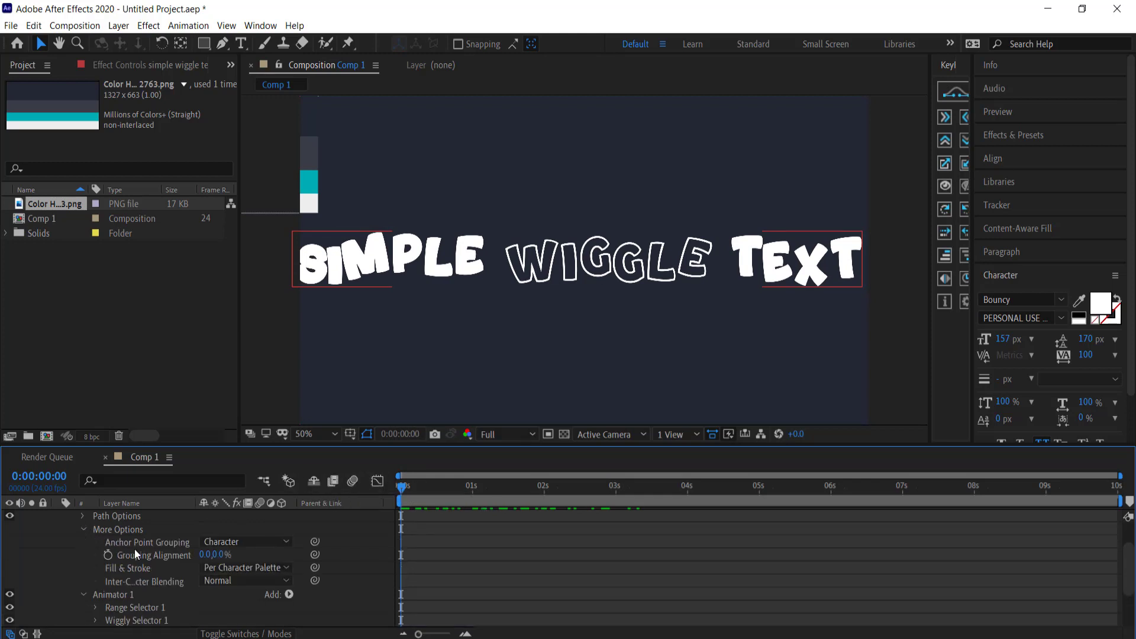
left_click(218, 557)
type("-40")
key("Return")
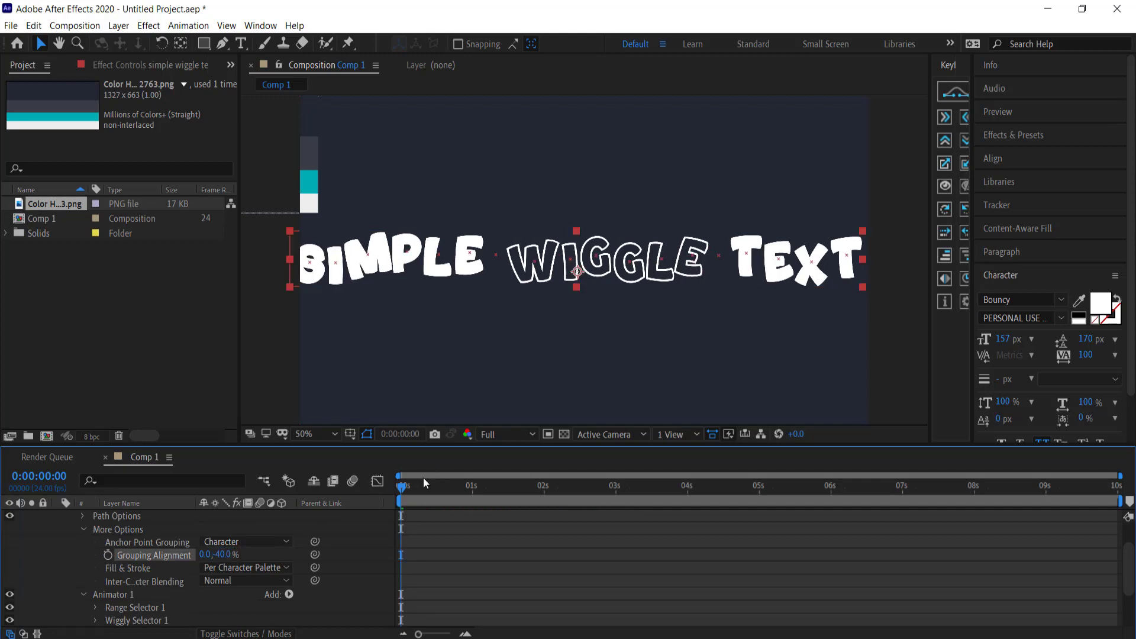
key("space")
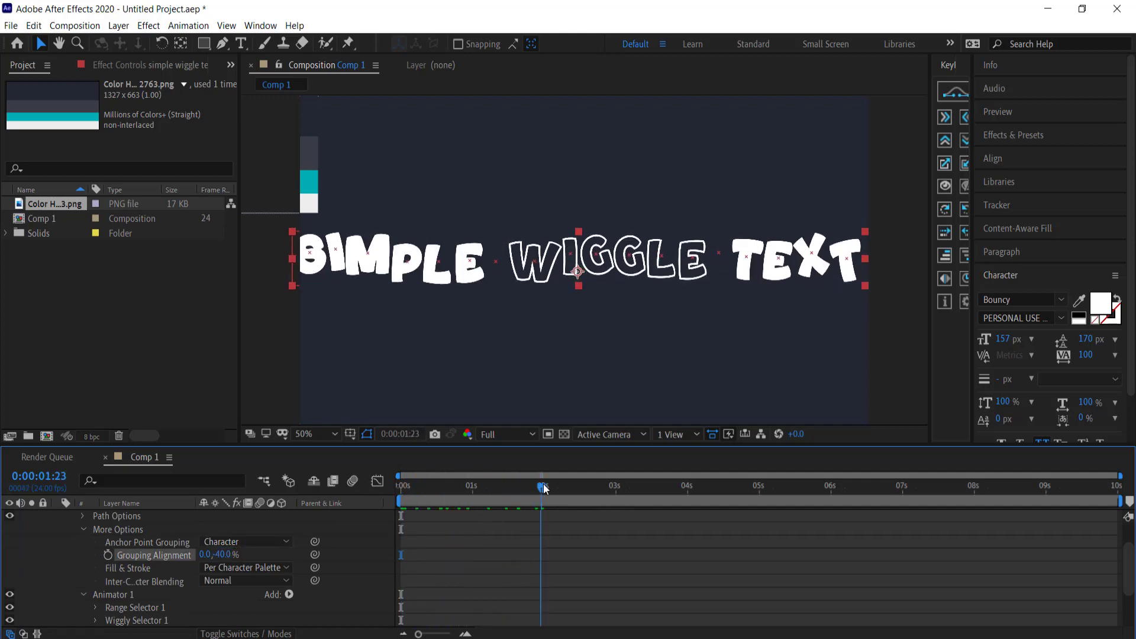
Add a second animator with the Scale property to the text layer and set its Scale to 0%
key("space")
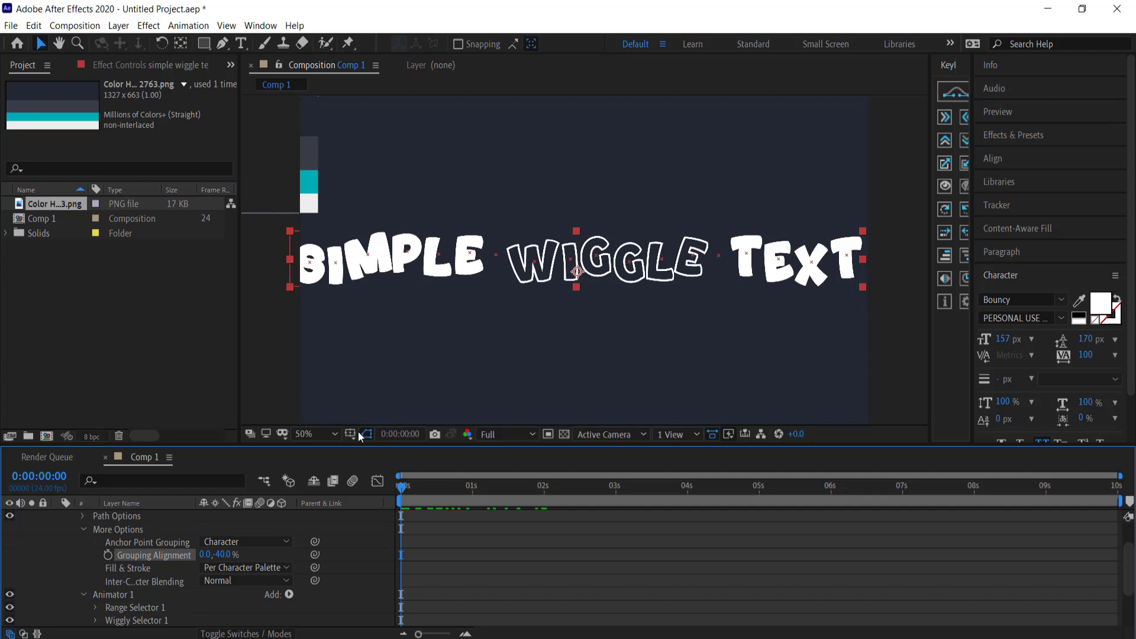
scroll(169, 540, "up", 3)
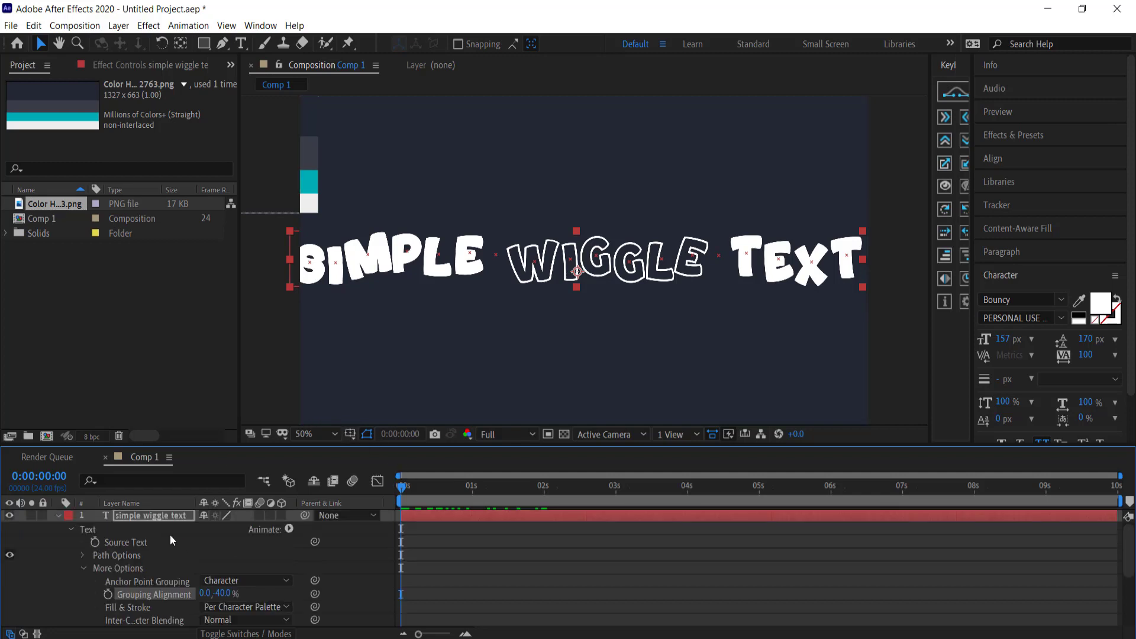
left_click(290, 529)
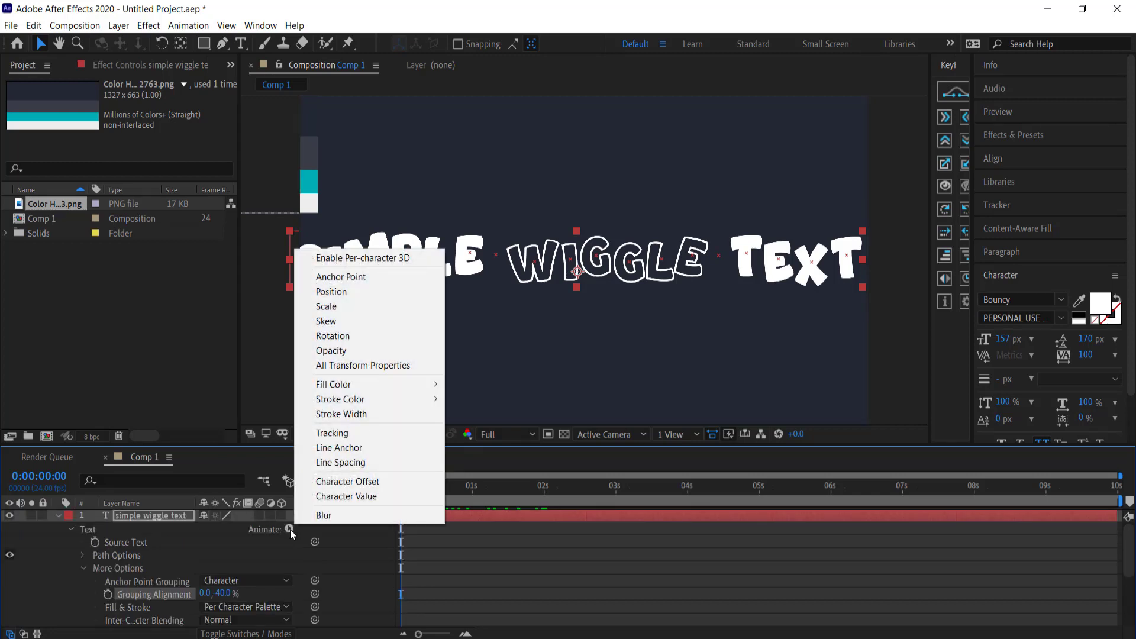
left_click(361, 305)
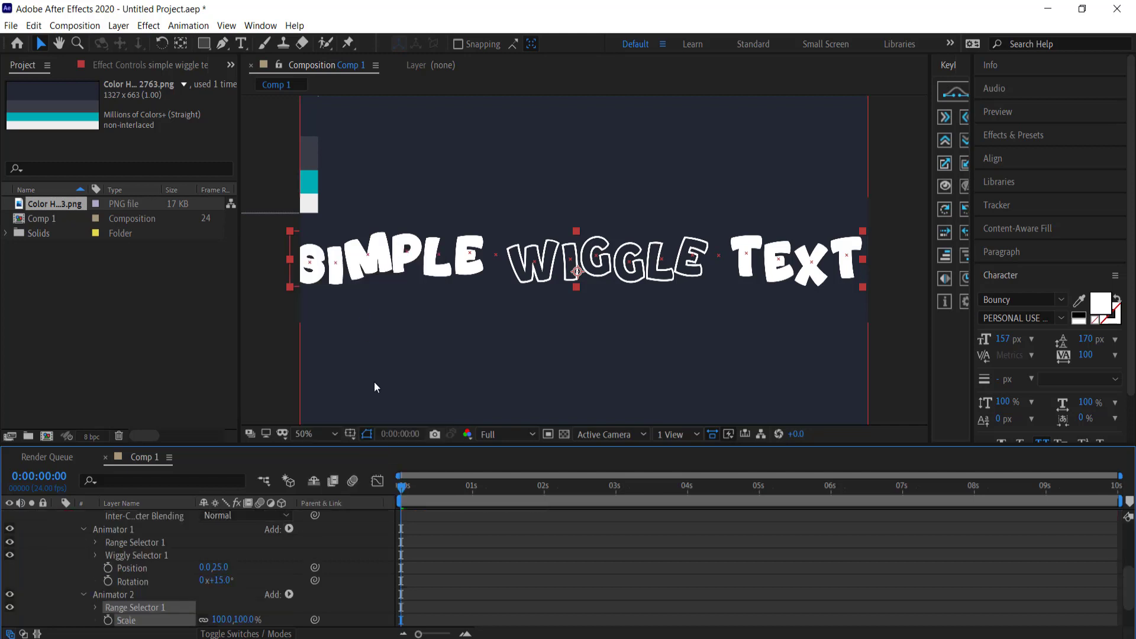
scroll(235, 598, "down", 3)
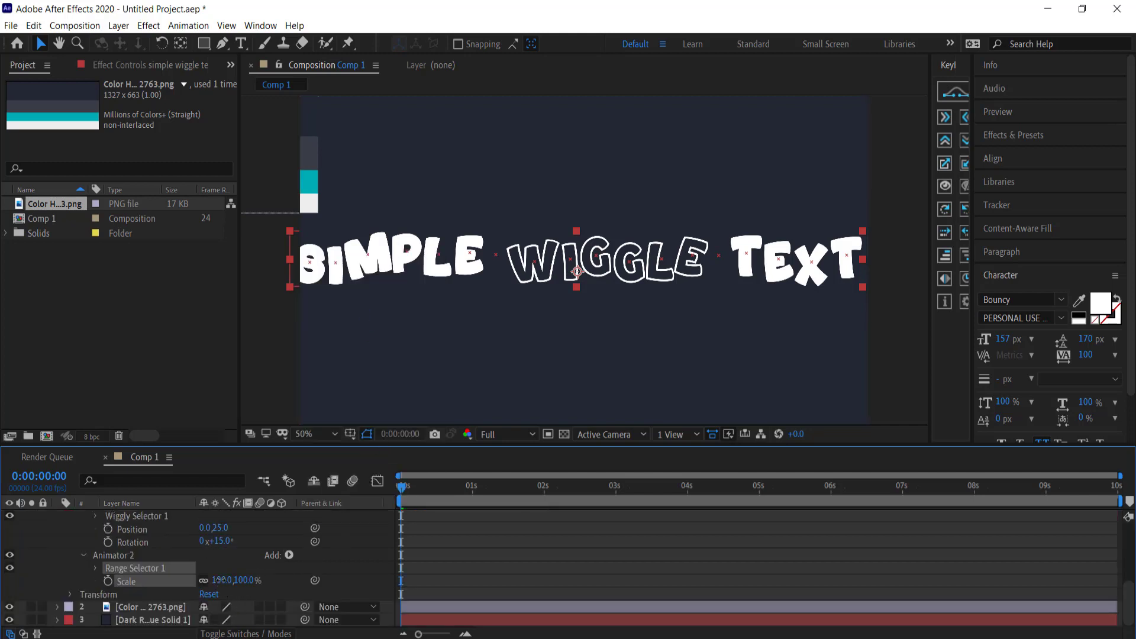
left_click(232, 579)
type("0")
key("Return")
In Animator 2's Range Selector advanced options, set Shape to Ramp Up, Randomize Order to On and Ease Low to 100%, and scrub to check
left_click(95, 568)
scroll(264, 573, "down", 3)
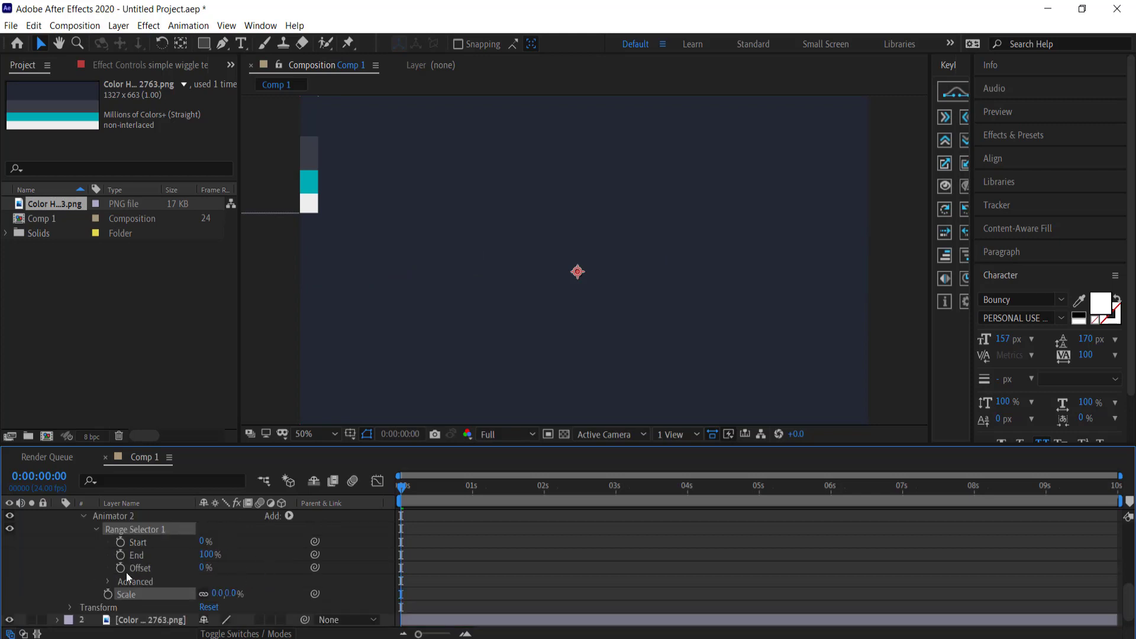
left_click(108, 583)
scroll(228, 575, "down", 5)
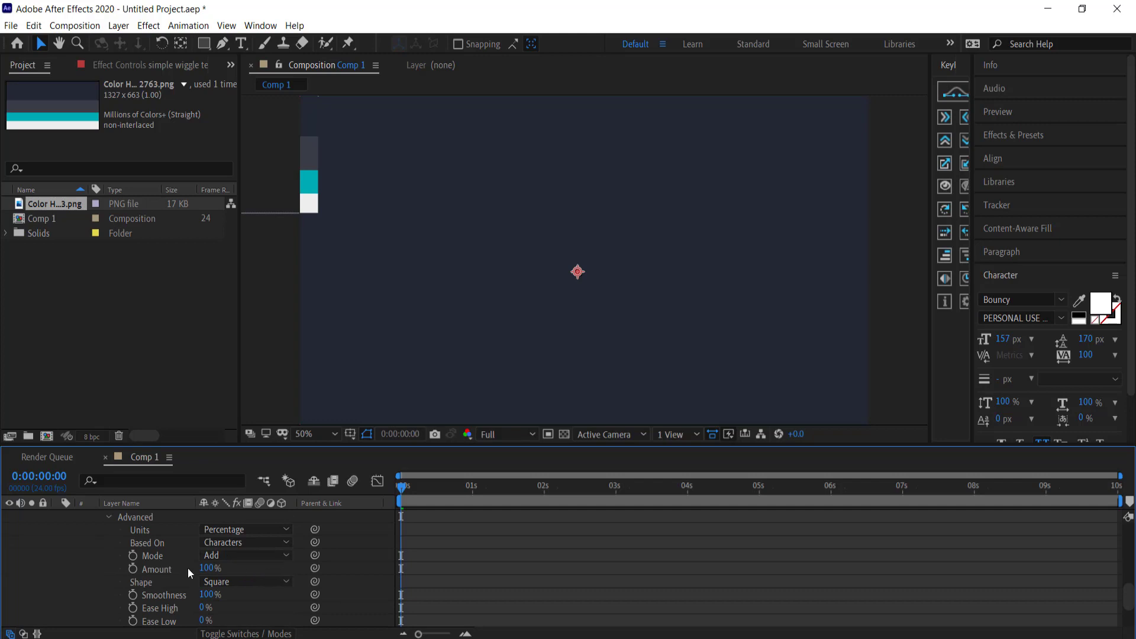
left_click(228, 581)
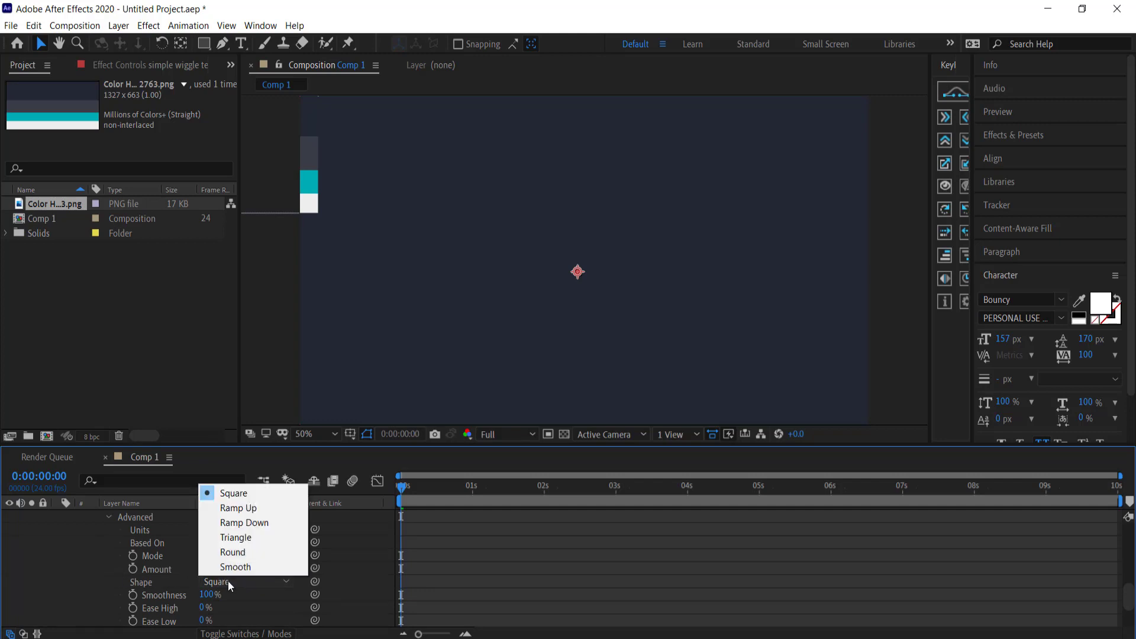
left_click(261, 508)
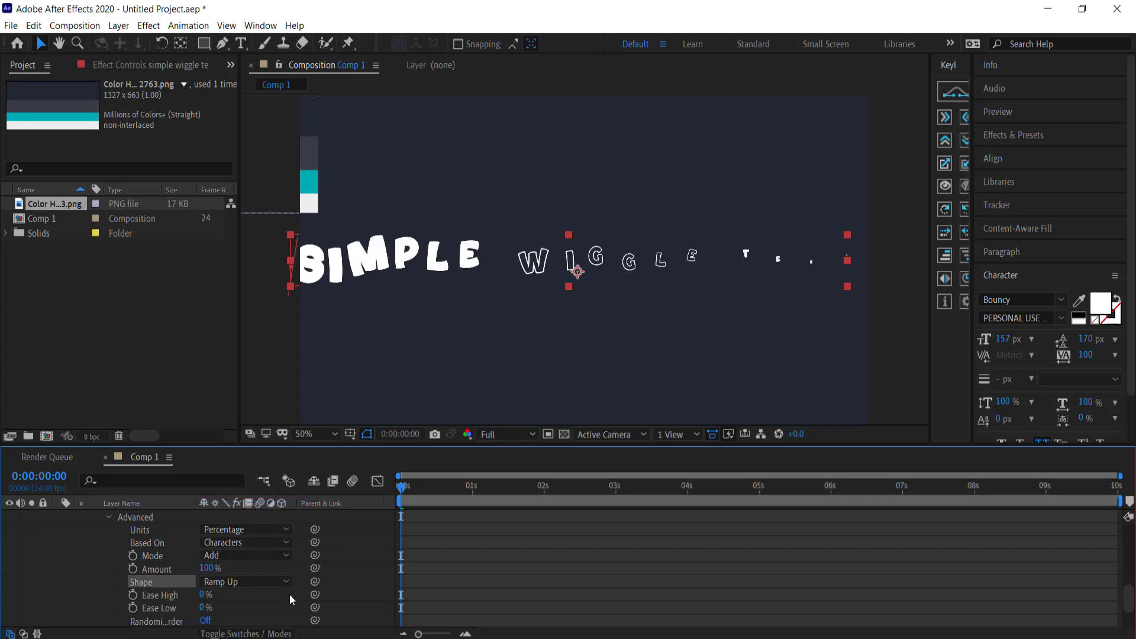
left_click(206, 621)
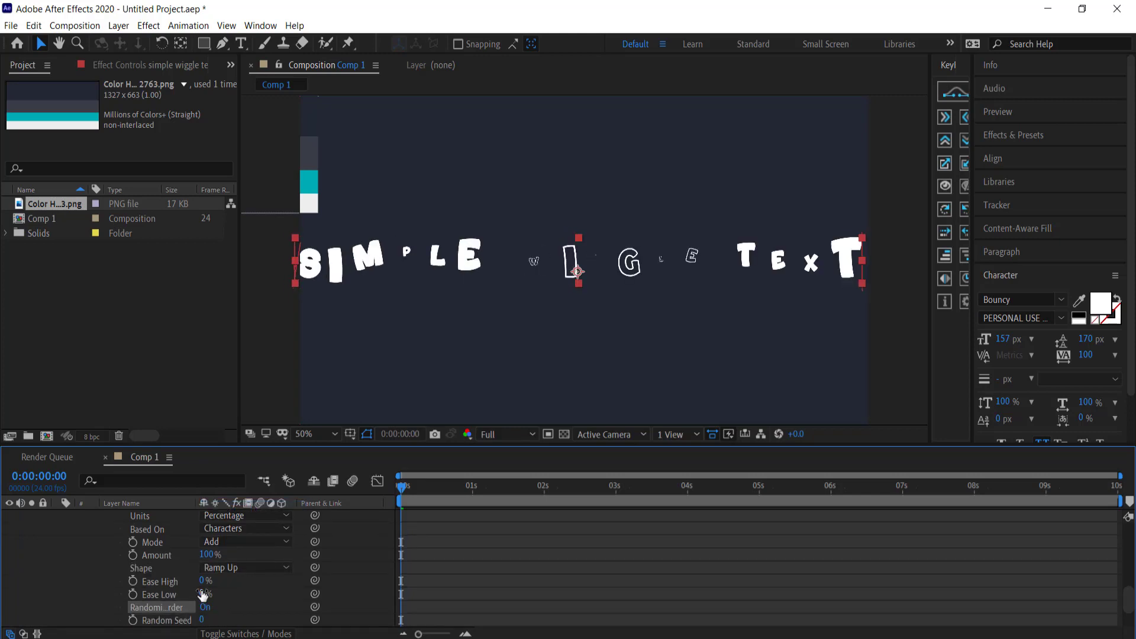
left_click_drag(210, 594, 294, 593)
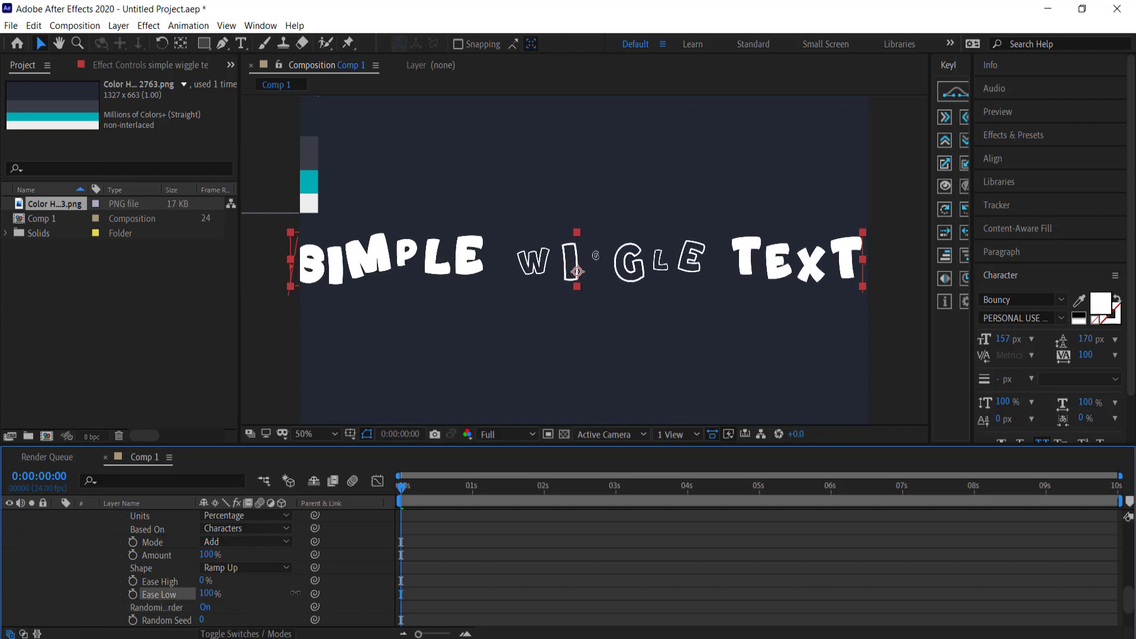
mouse_move(412, 486)
left_mouse_down()
mouse_move(549, 493)
mouse_move(403, 484)
left_mouse_up()
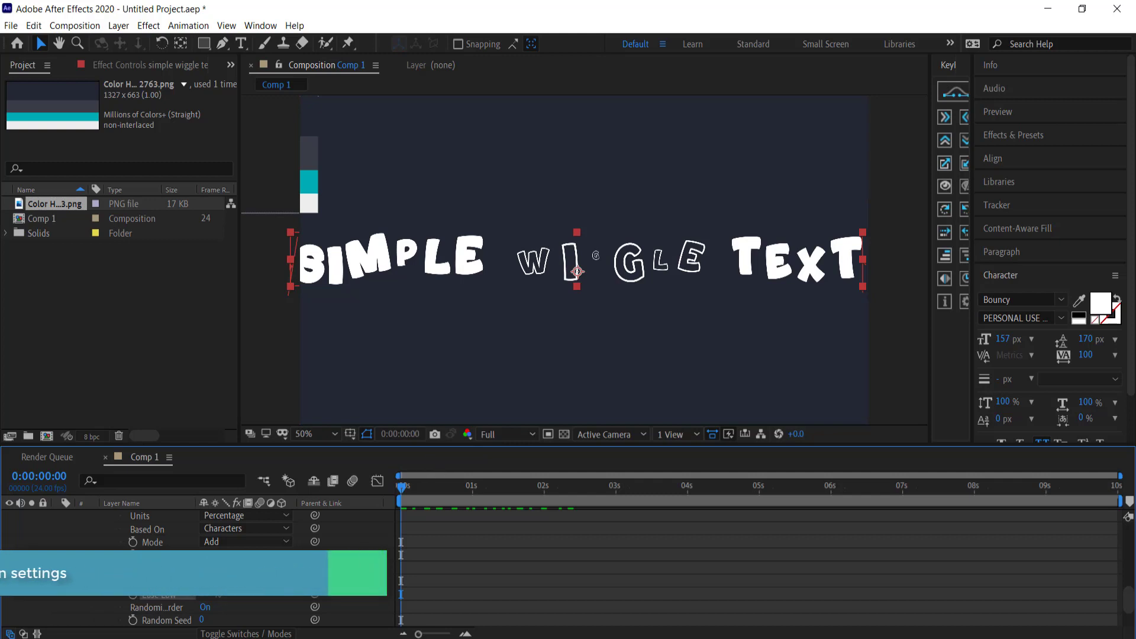
Keyframe the Offset of Animator 2's Range Selector at -100% at the start of the timeline
scroll(374, 572, "up", 3)
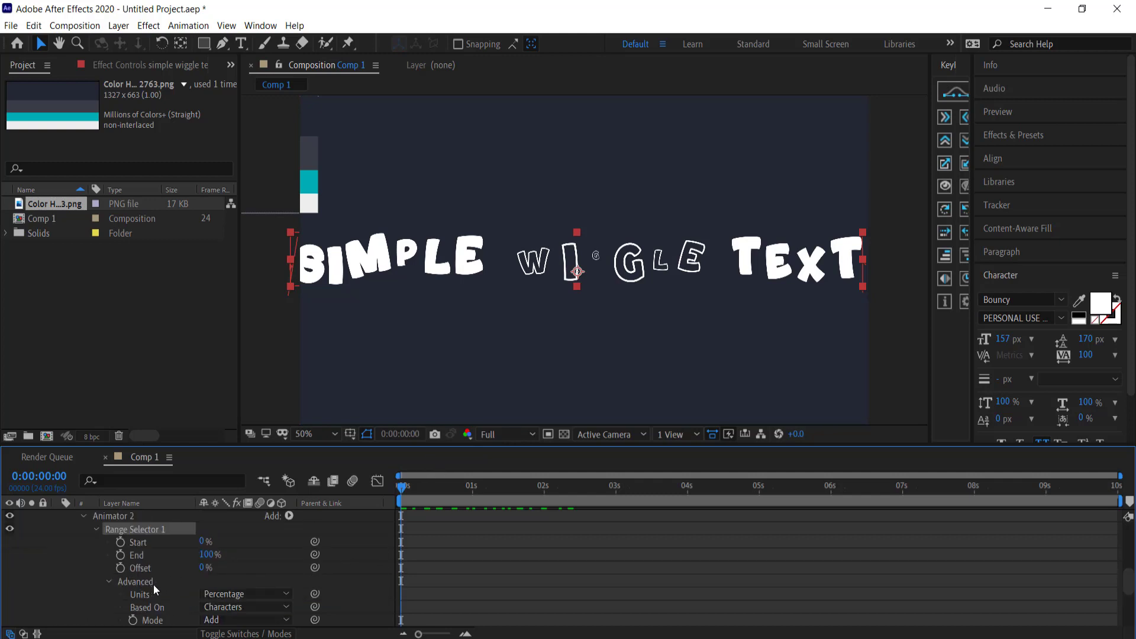
scroll(430, 545, "up", 4)
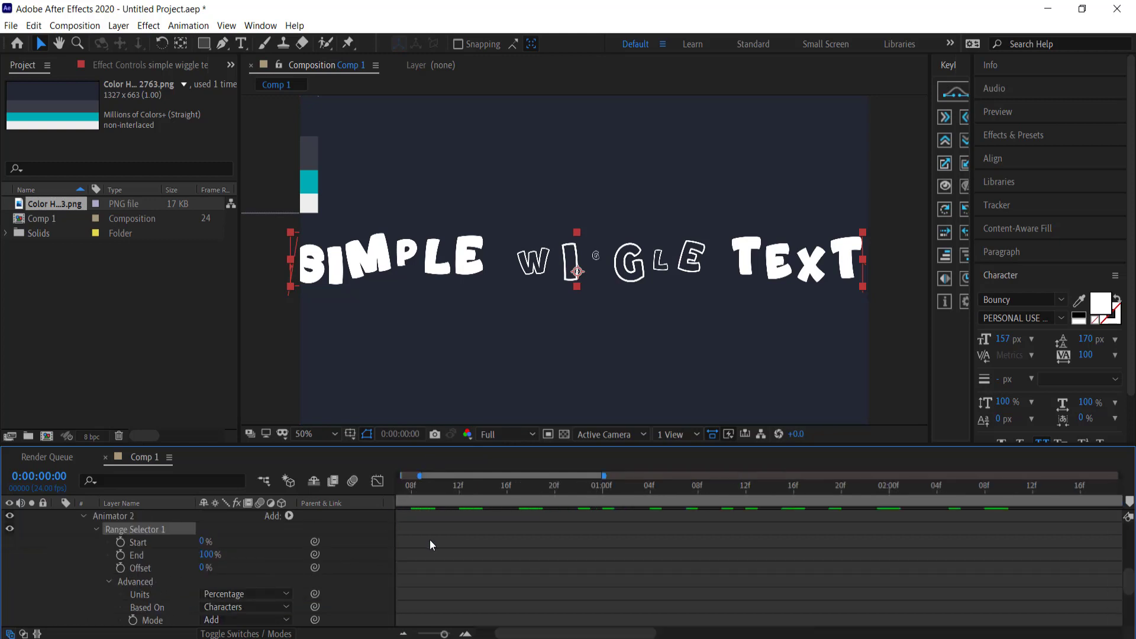
left_click_drag(517, 626, 477, 624)
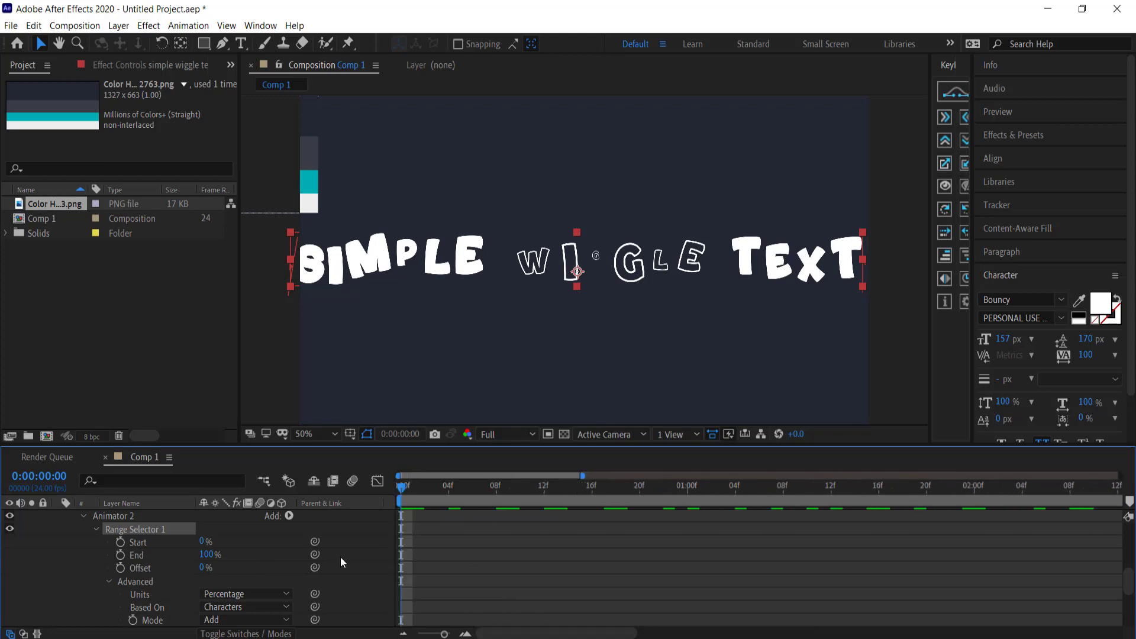
left_click(121, 570)
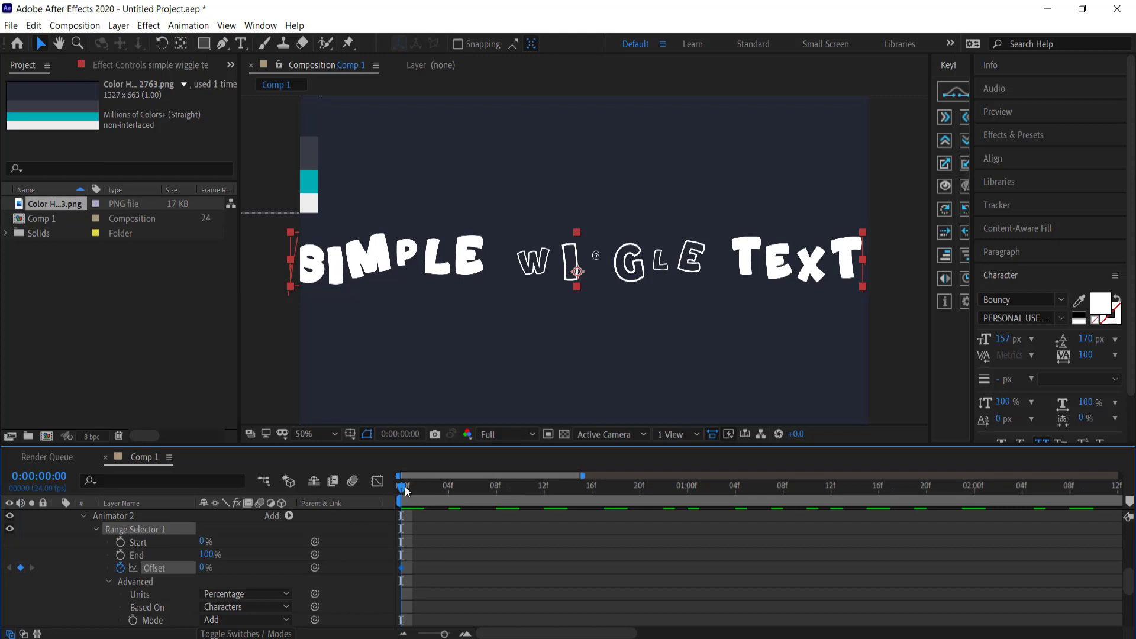
left_click_drag(204, 570, 299, 561)
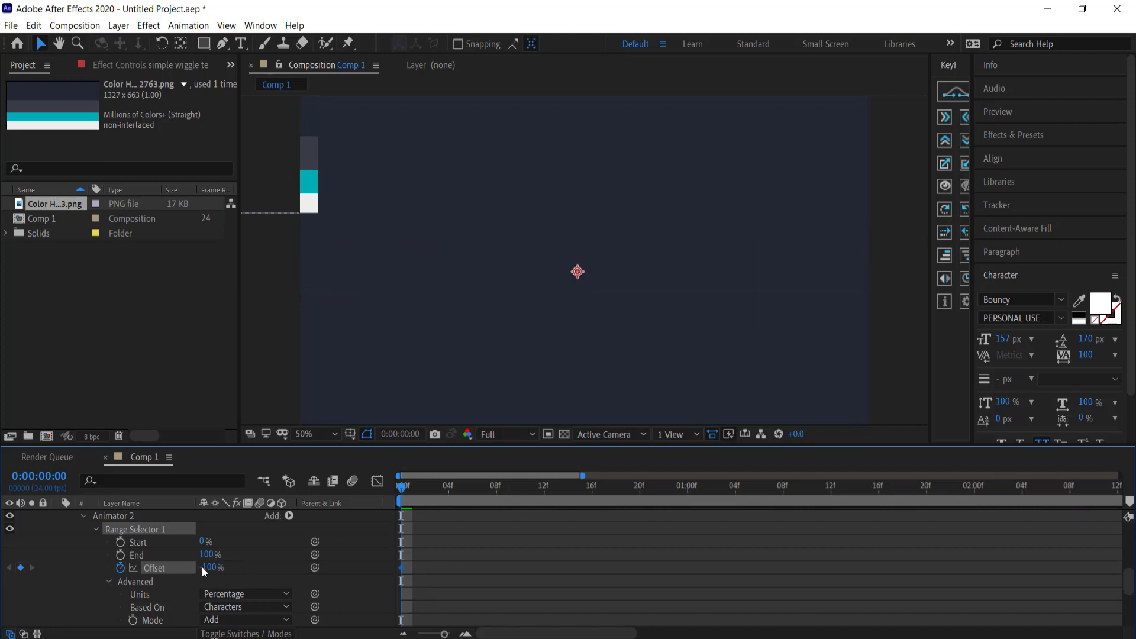
Add an Offset keyframe of 100% at 1 second and preview the text's scale-in from the start
left_click_drag(403, 493, 691, 492)
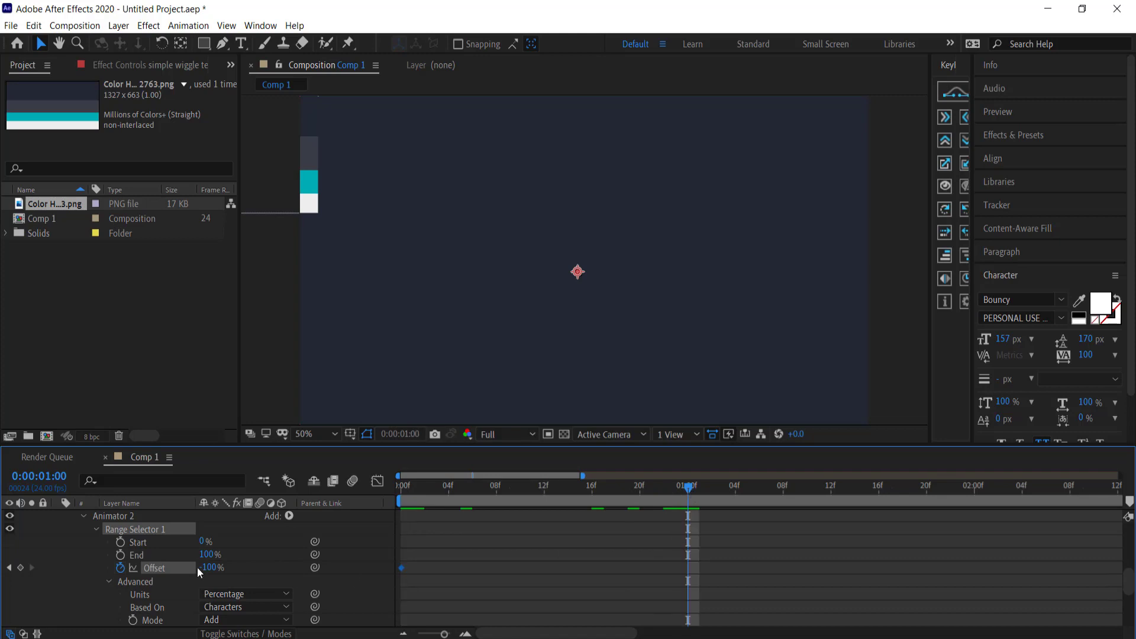
left_click_drag(200, 567, 373, 571)
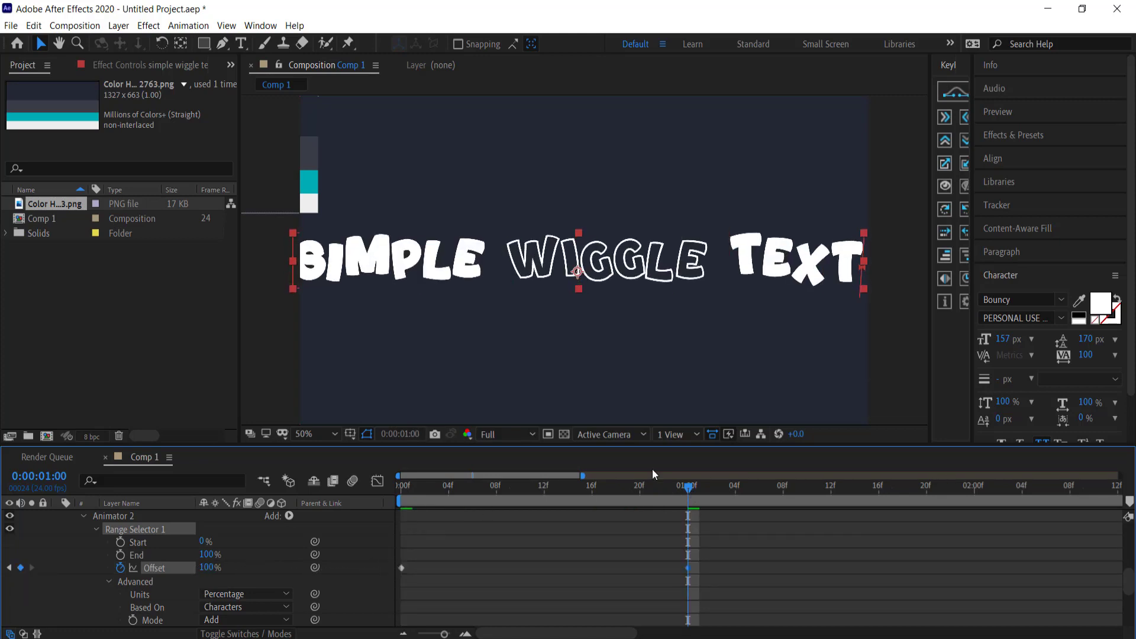
left_click_drag(691, 490, 365, 491)
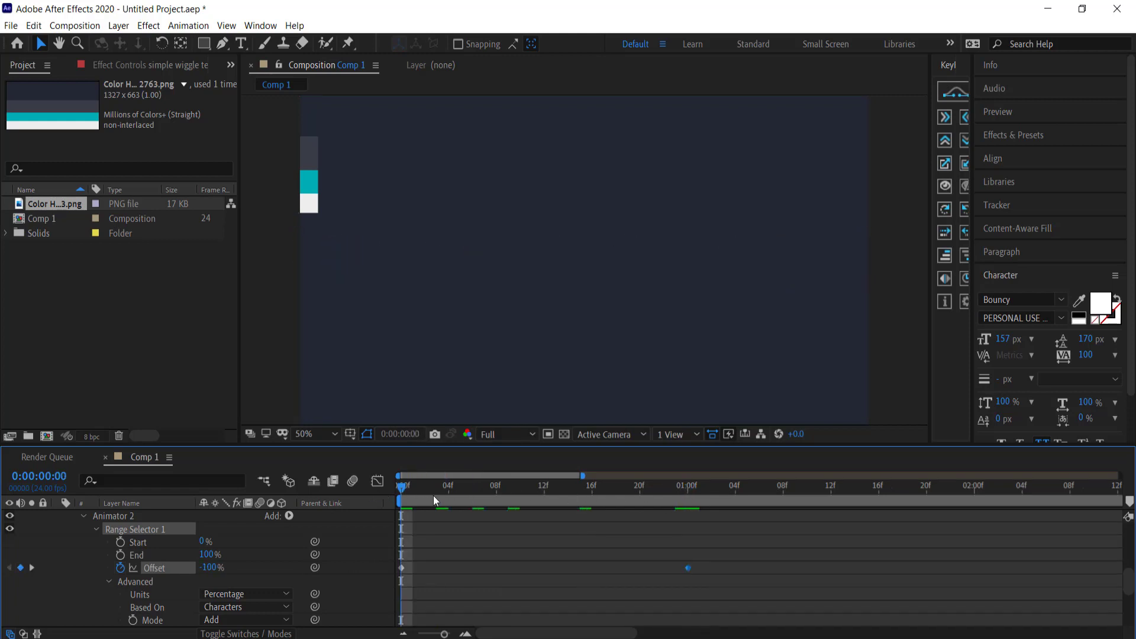
key("space")
key("space")
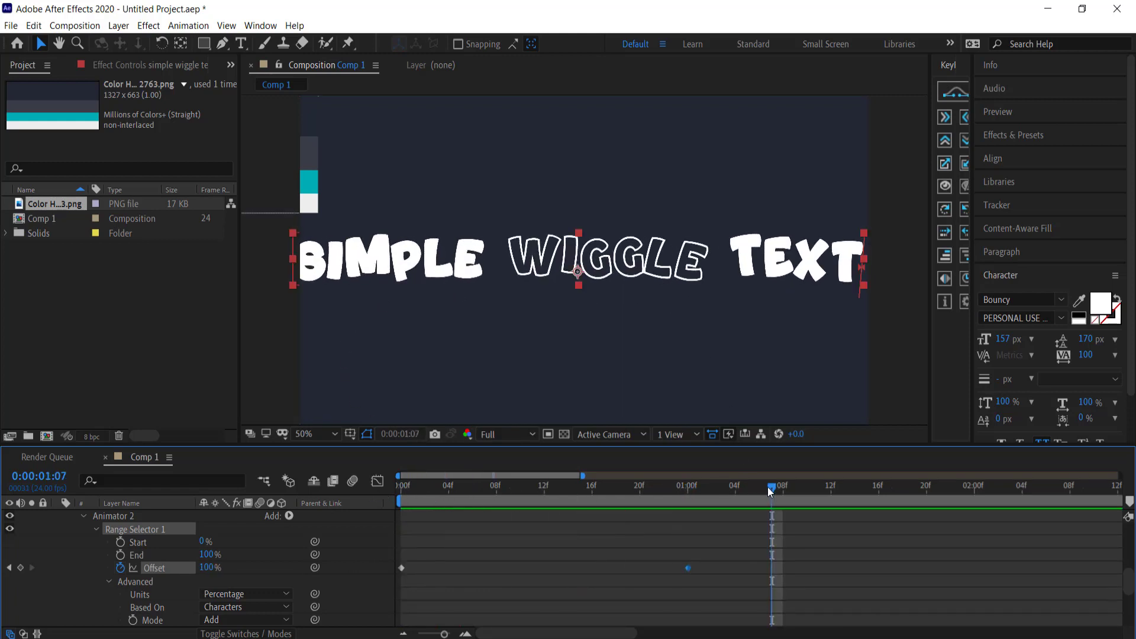
Apply Easy Ease to both Offset keyframes and preview the eased animation
left_click_drag(457, 490, 378, 485)
left_click_drag(732, 556, 374, 593)
right_click(403, 566)
mouse_move(549, 558)
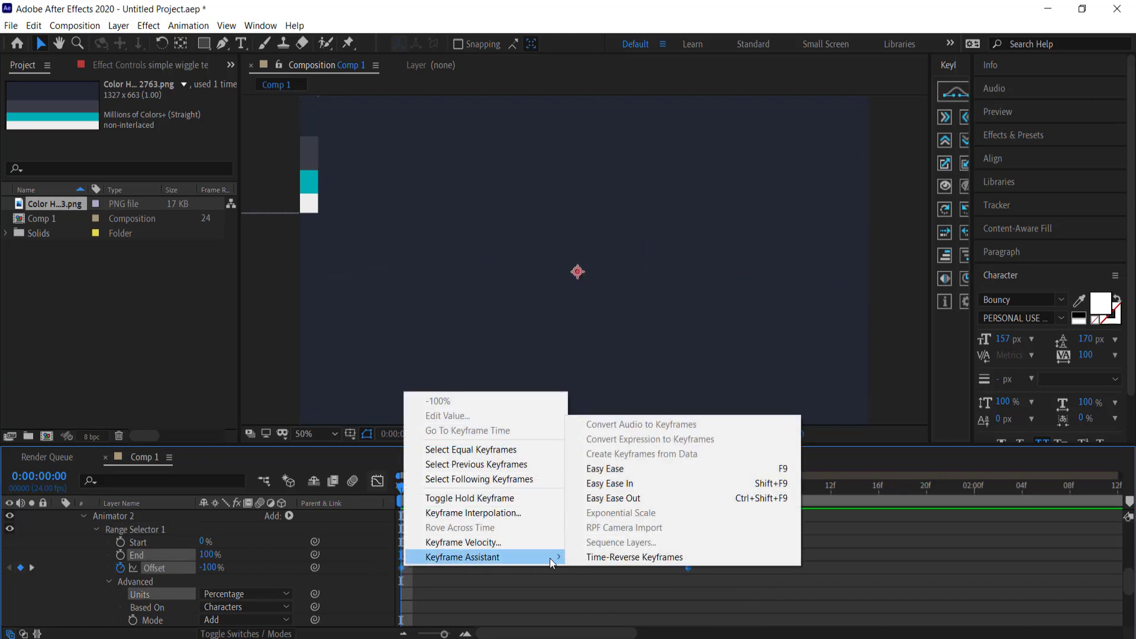
left_click(661, 470)
key("space")
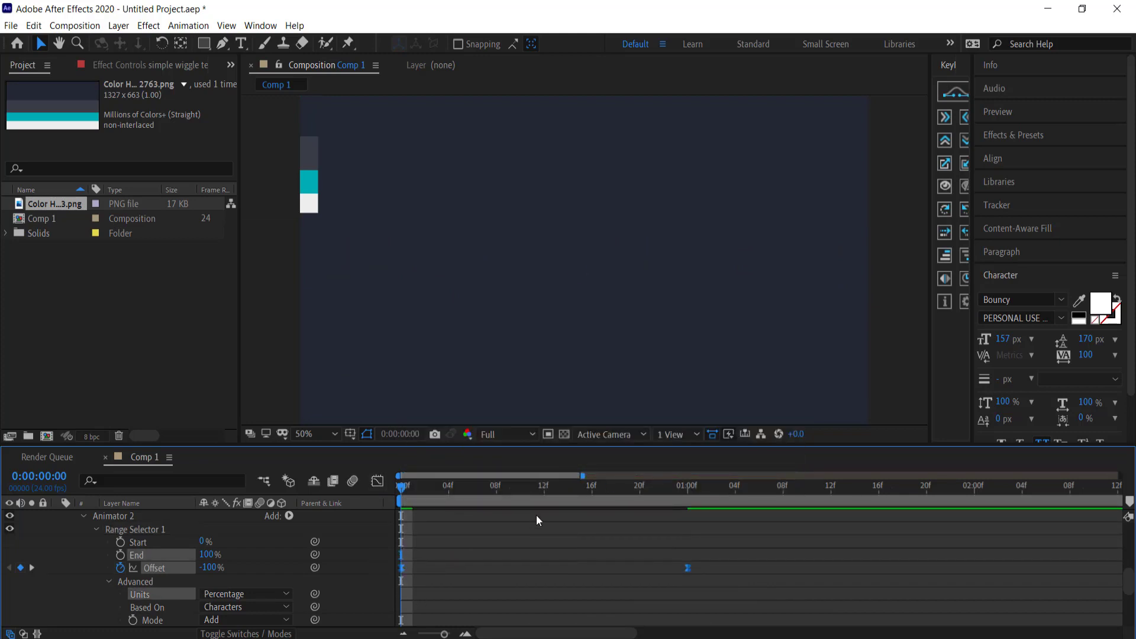
key("space")
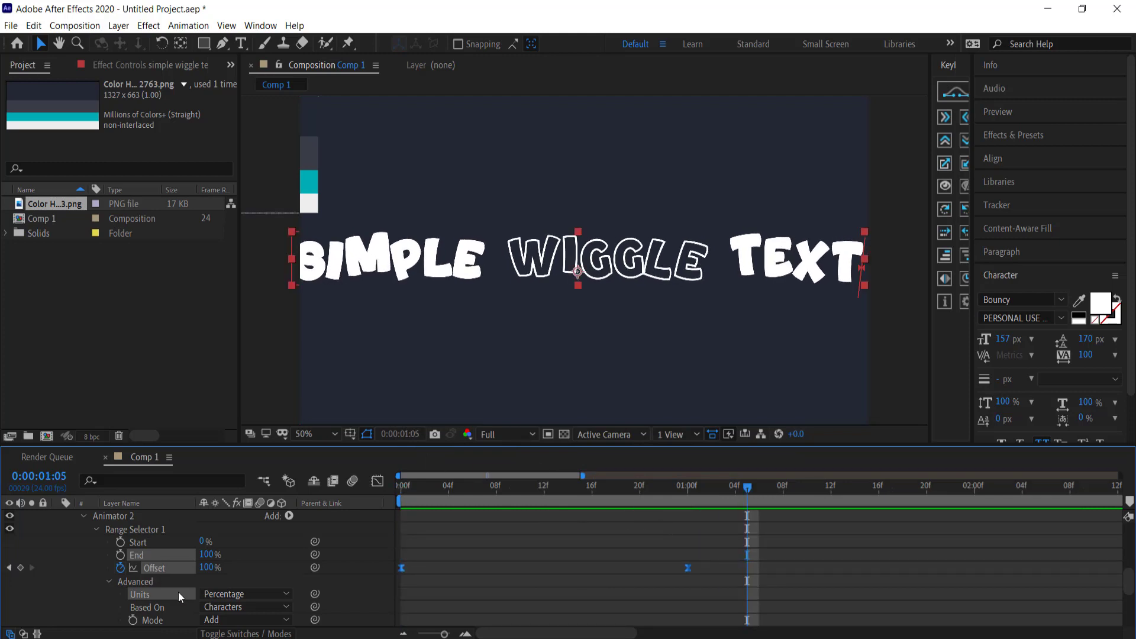
Collapse the simple wiggle text layer and pre-compose it into a new composition named 1
scroll(195, 562, "up", 8)
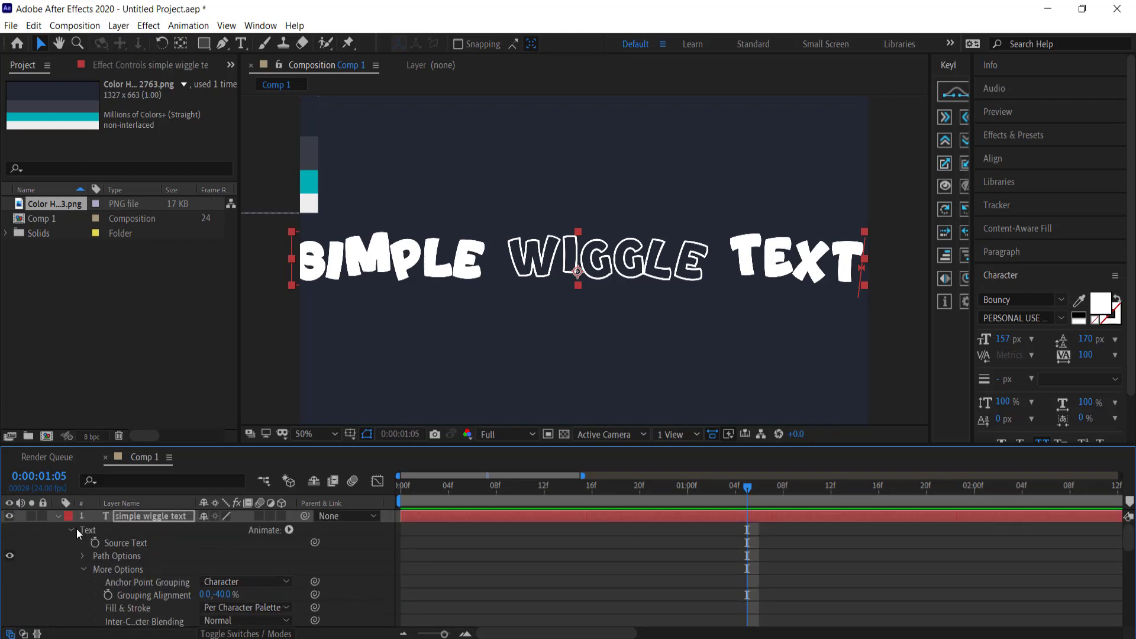
left_click(58, 516)
right_click(144, 515)
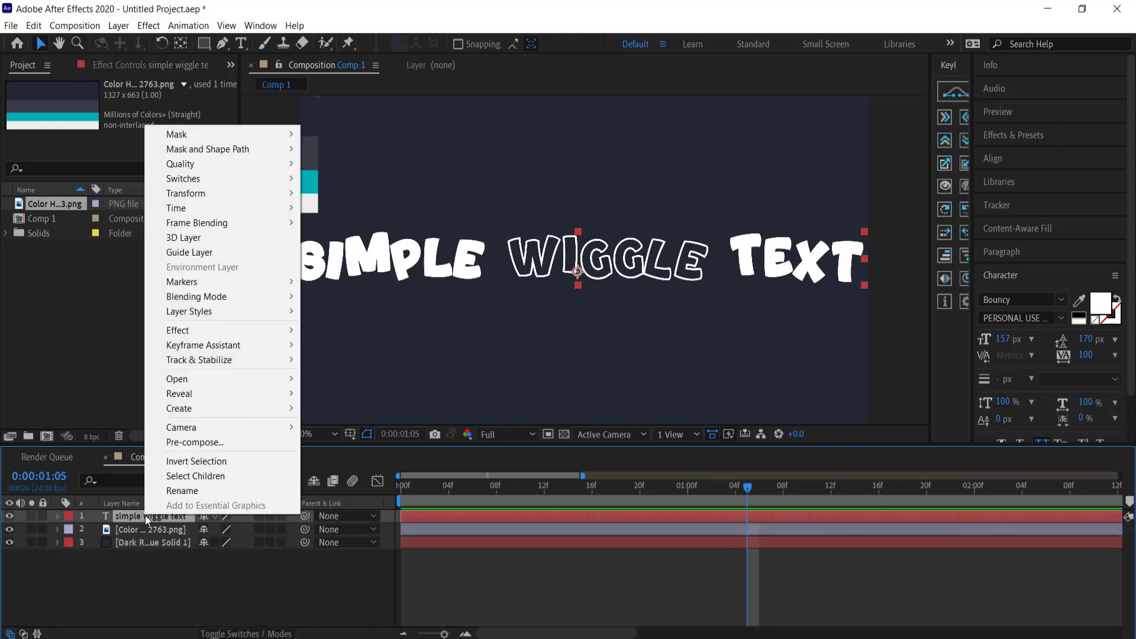
left_click(208, 442)
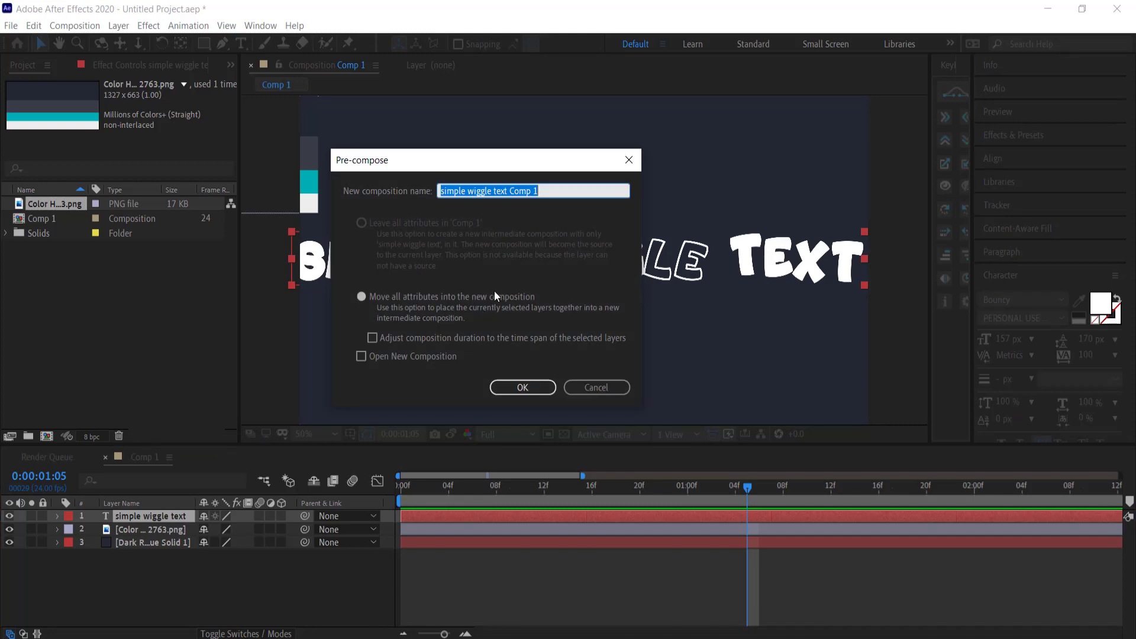
type("1")
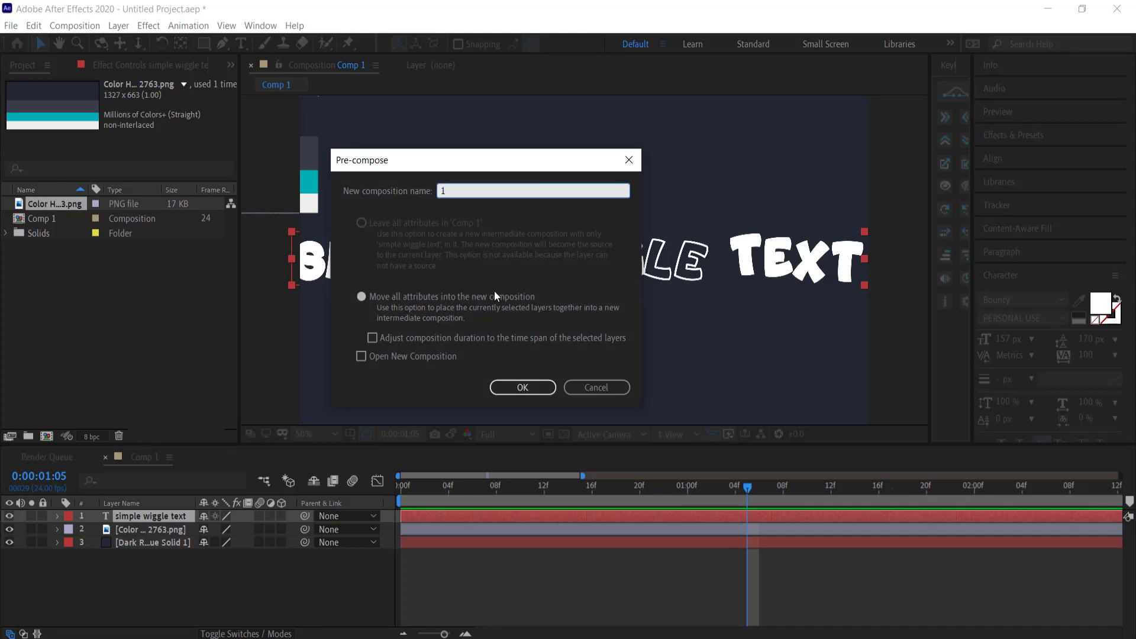
key("Return")
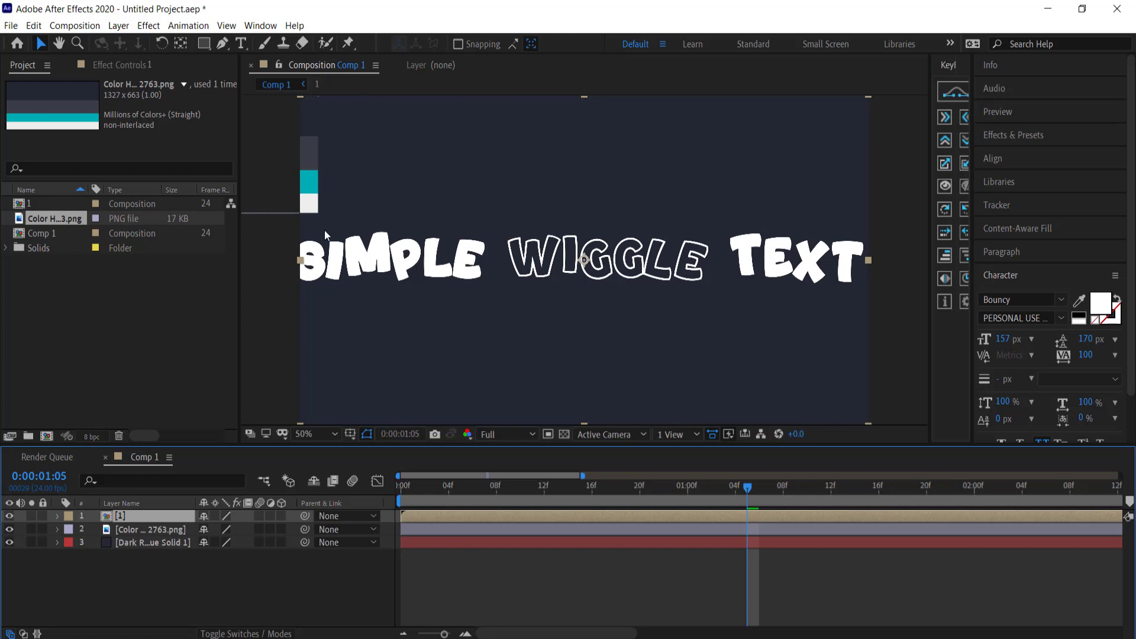
Duplicate composition 1 twice in the project and place copies 2 and 3 directly below layer 1 in Comp 1
left_click(29, 203)
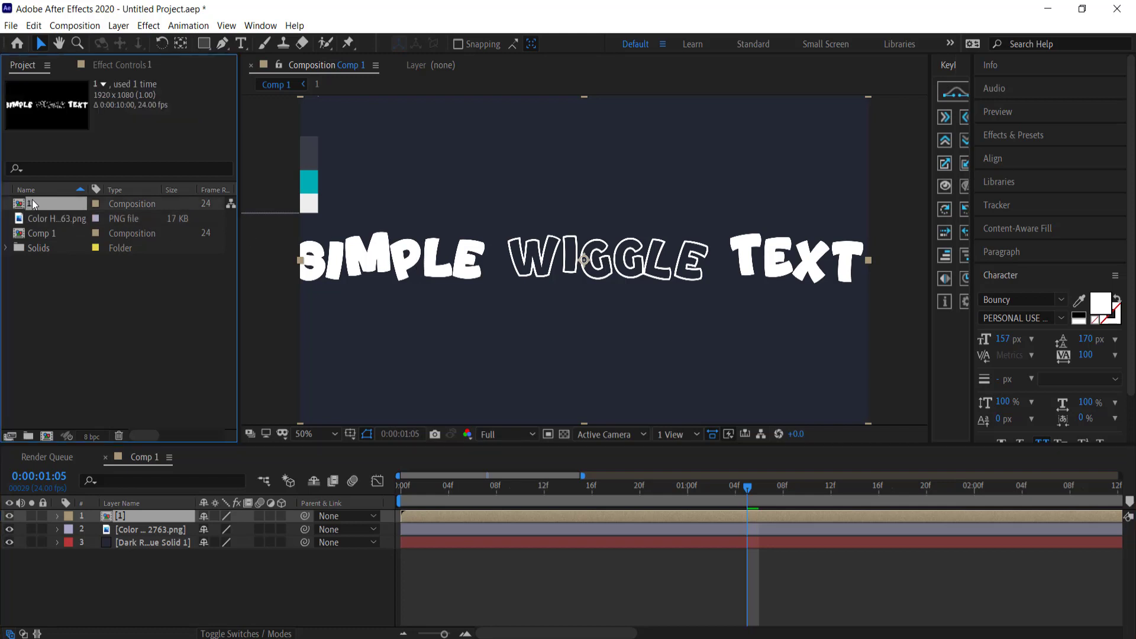
key("ctrl+d")
key("ctrl+d")
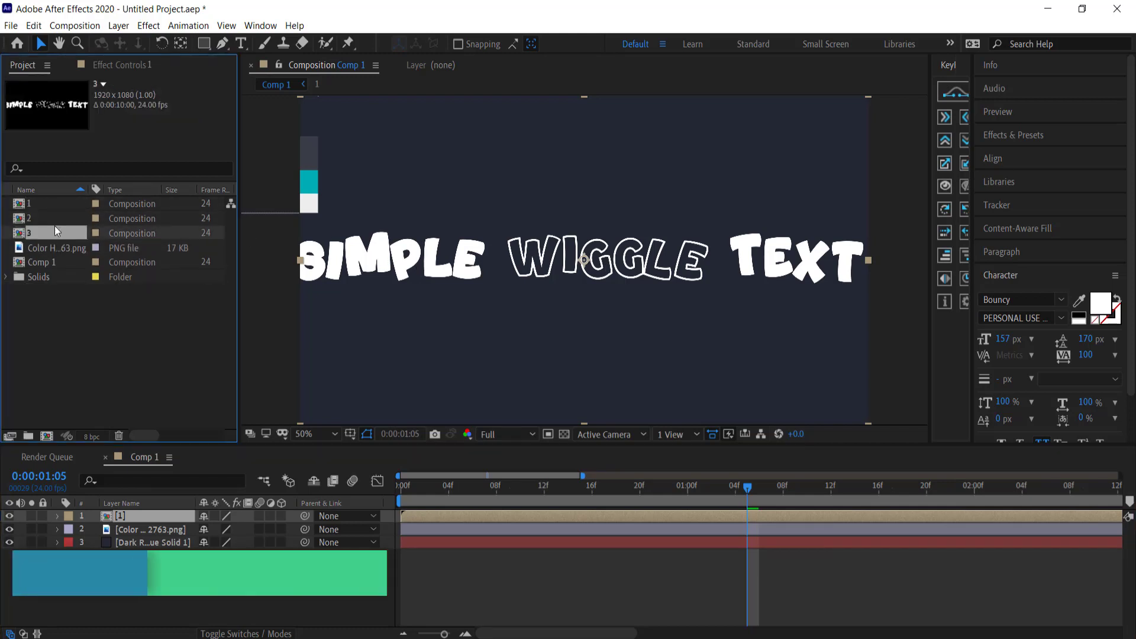
left_click(30, 220)
left_click(30, 230, "shift")
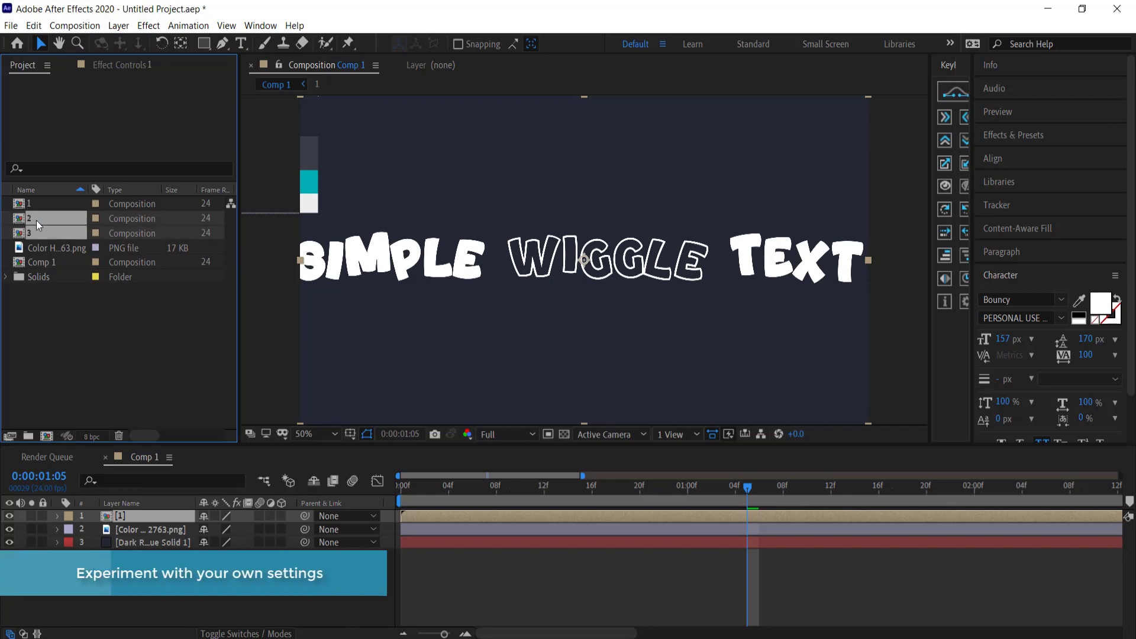
left_click_drag(34, 218, 131, 523)
Open composition 1 from Comp 1 and cut the words after "simple" from its text layer
left_click_drag(748, 488, 364, 488)
left_click(124, 516)
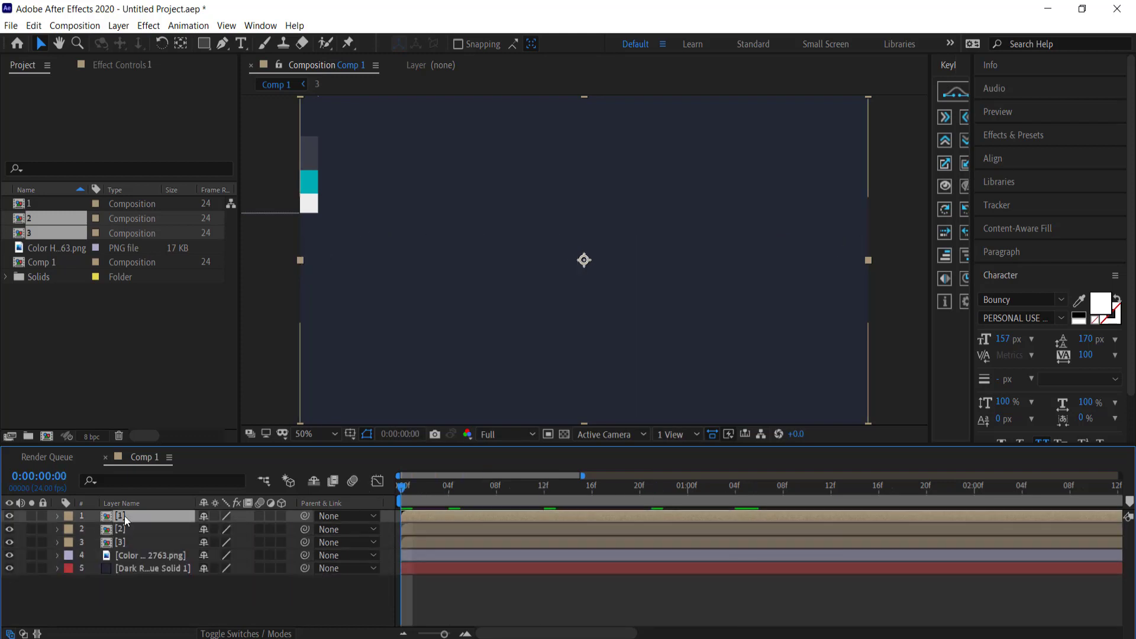
double_click(127, 516)
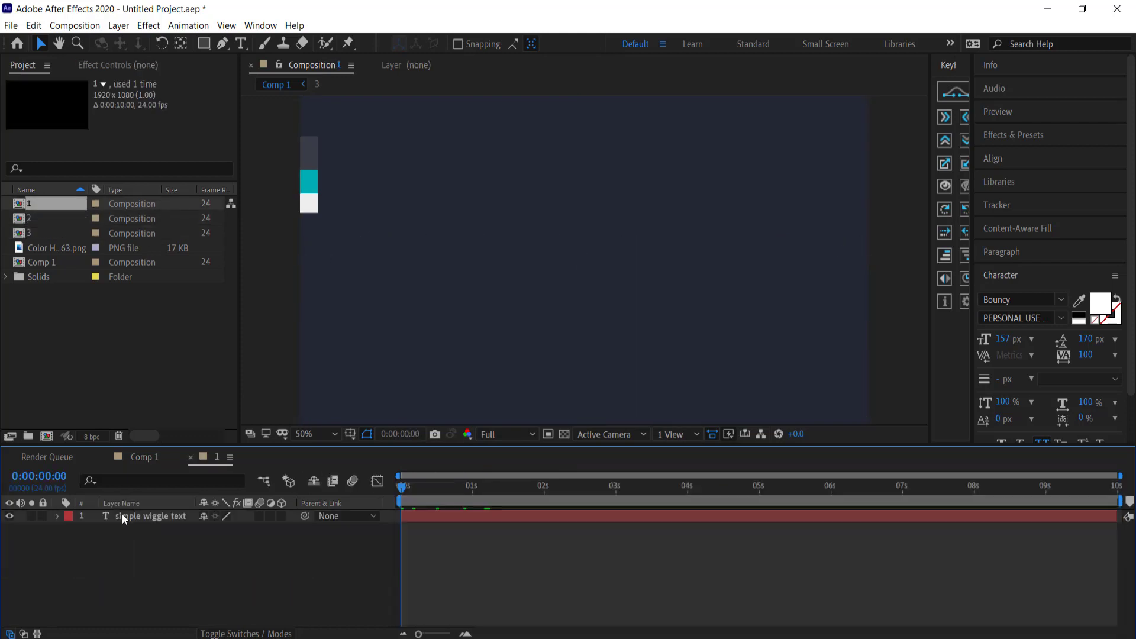
left_click(135, 518)
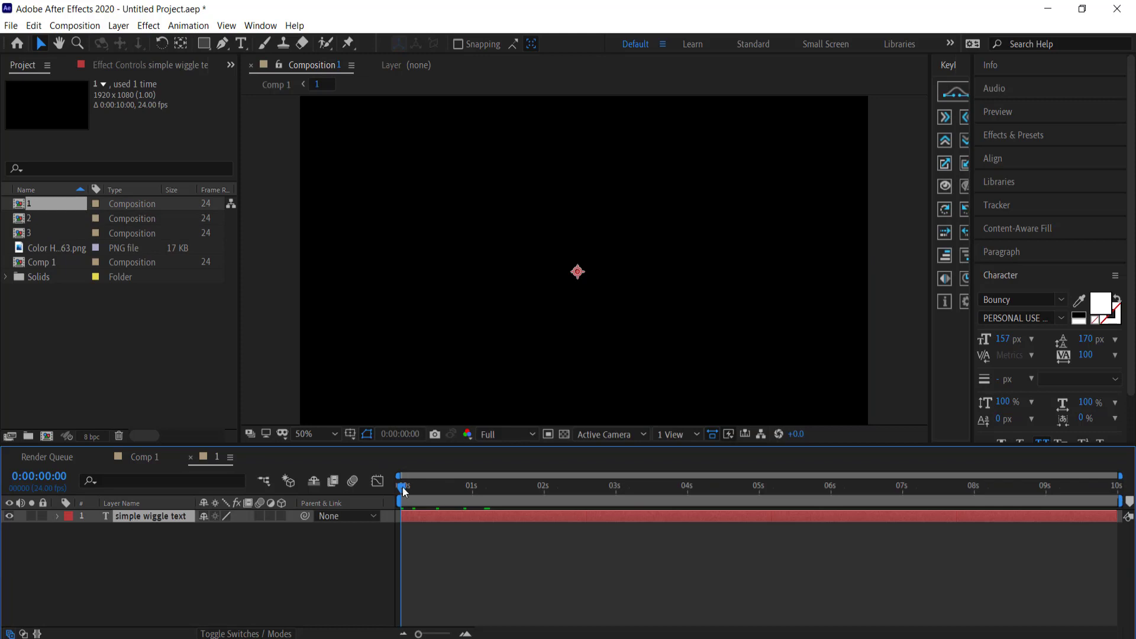
left_click_drag(402, 487, 459, 487)
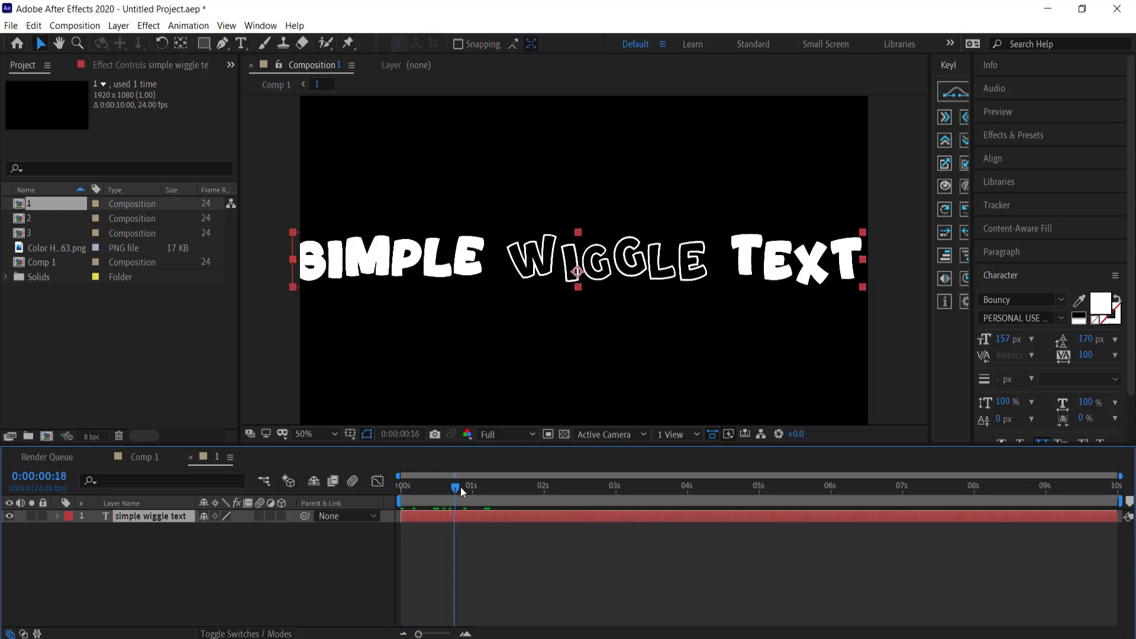
double_click(430, 262)
left_click_drag(502, 254, 873, 270)
key("ctrl+x")
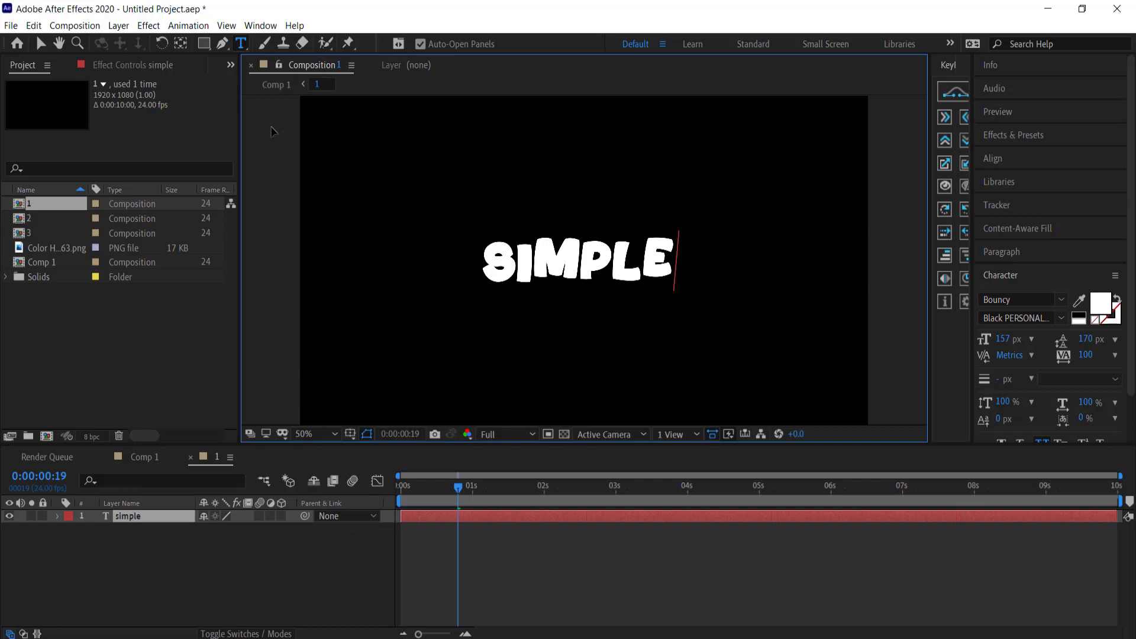
Center the anchor point on the simple text layer and align the layer horizontally to the center of the composition
left_click(181, 45)
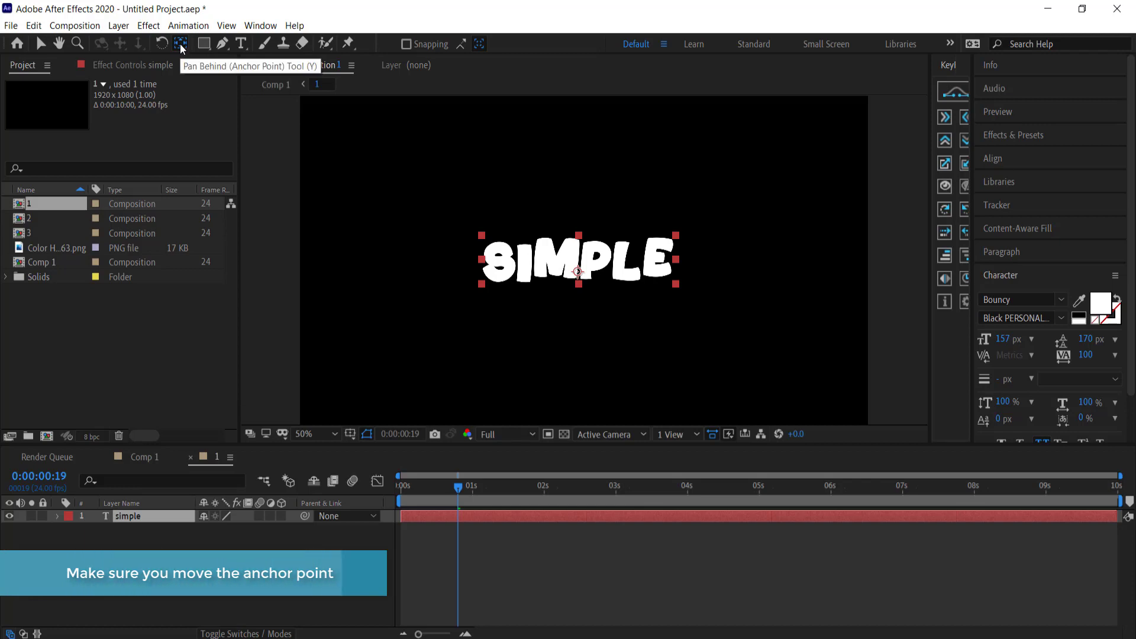
key("ctrl+alt+Home")
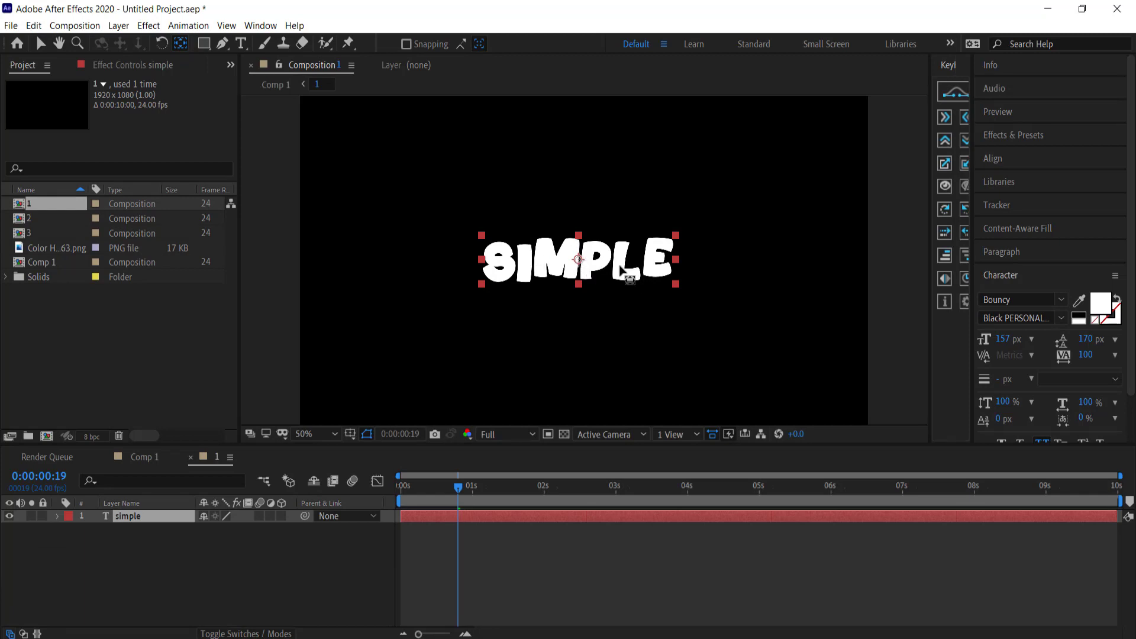
left_click(994, 158)
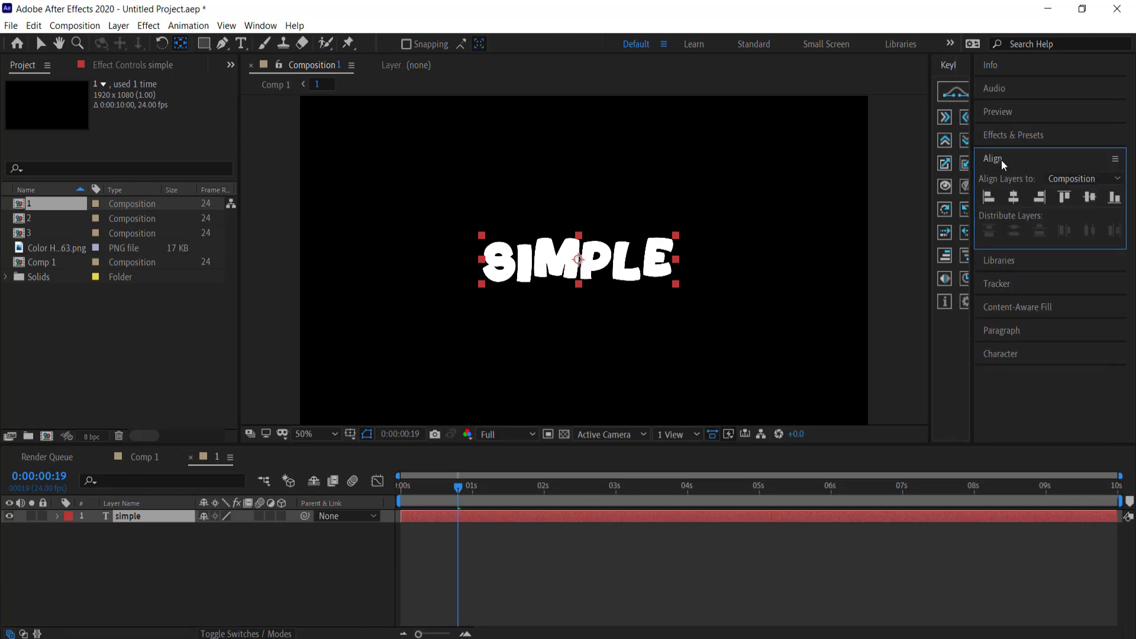
left_click(1014, 199)
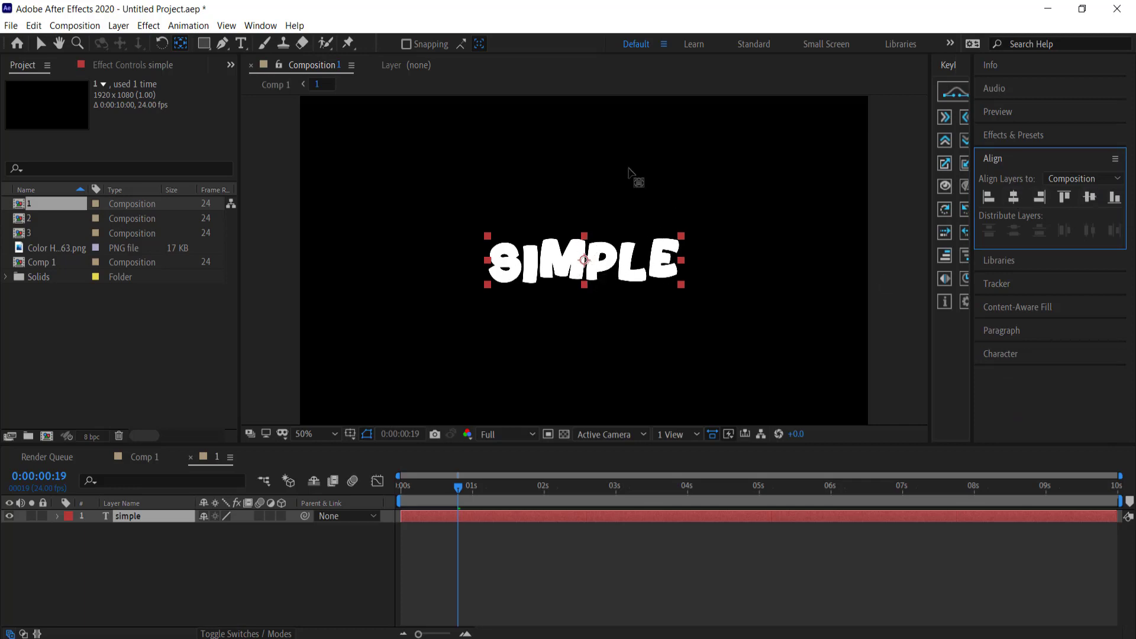
Return to Comp 1 and open composition 2 from its layer
left_click(143, 458)
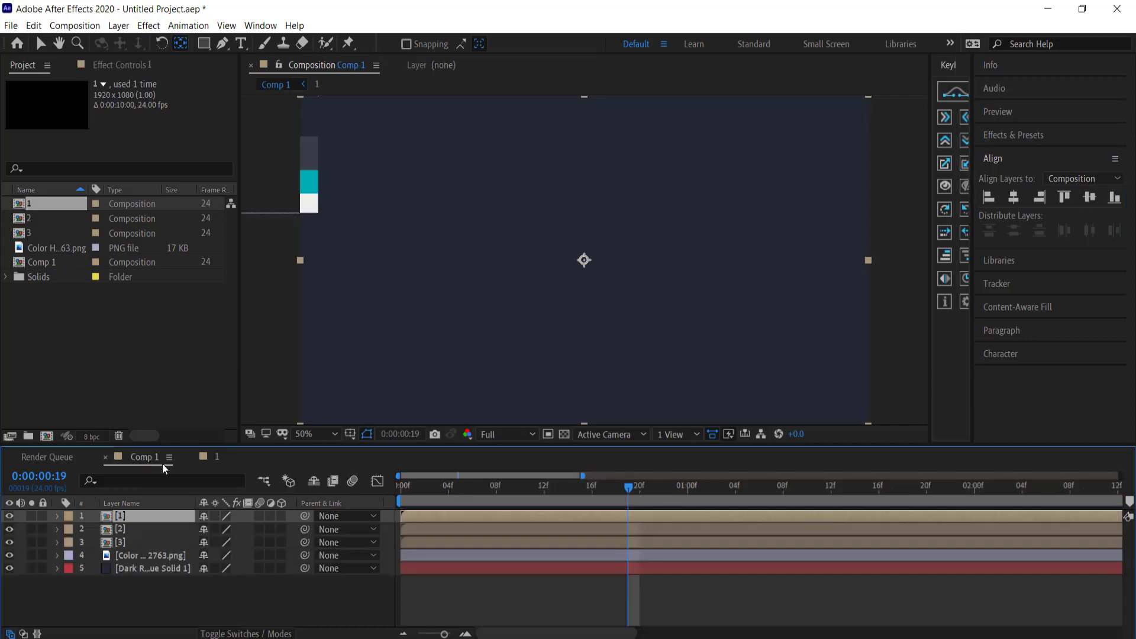
double_click(121, 532)
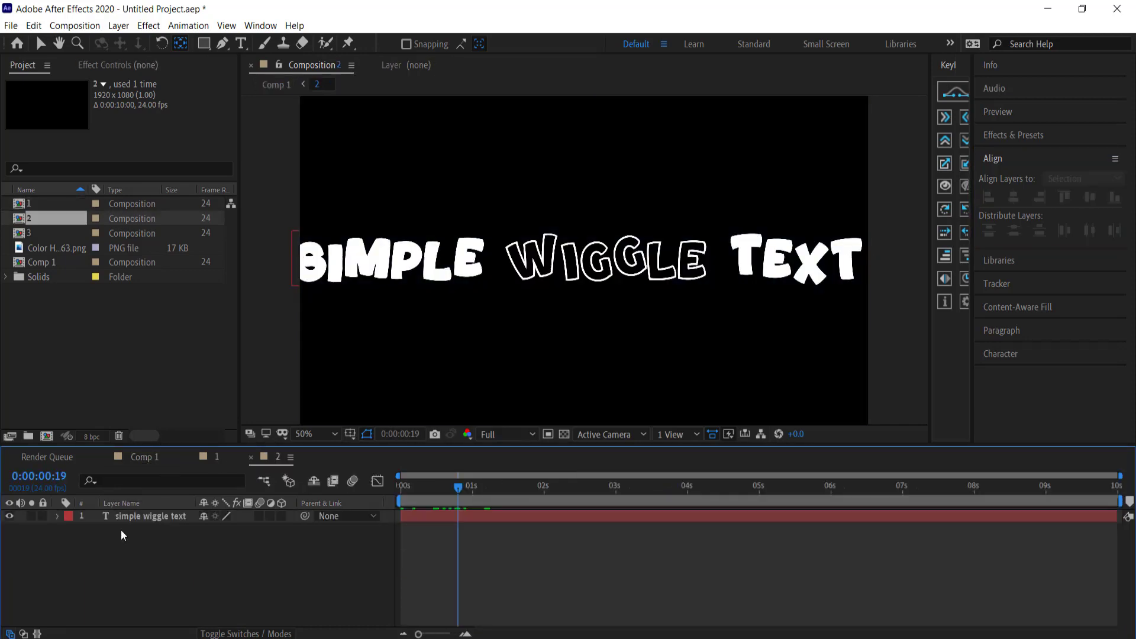
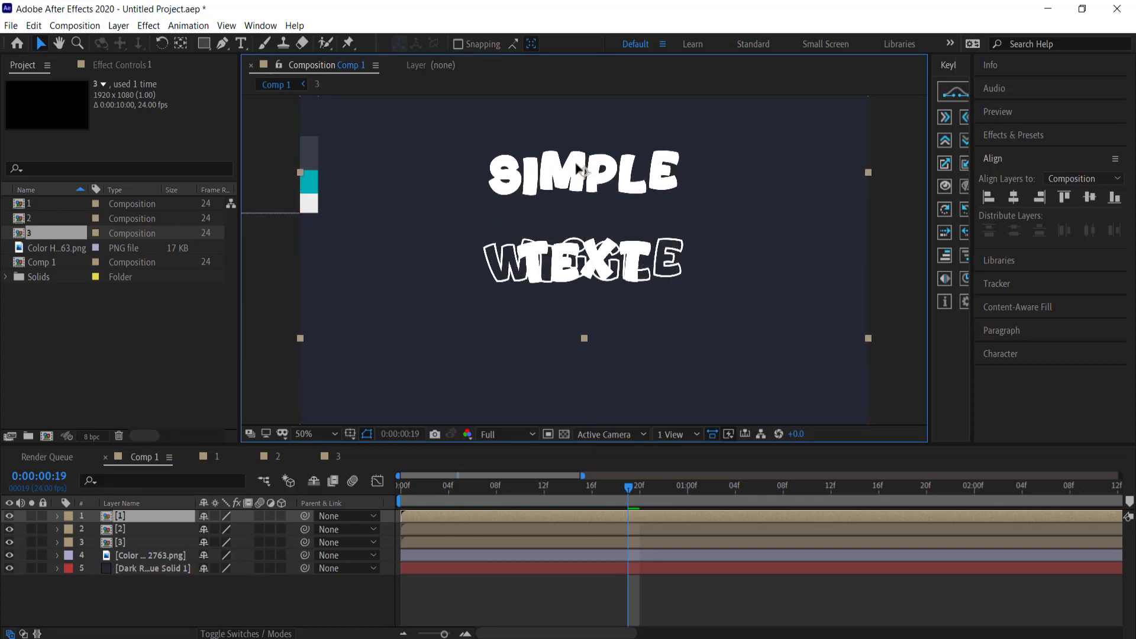
Move layer 3 with the word TEXT down below the word WIGGLE in Comp 1
left_click(136, 542)
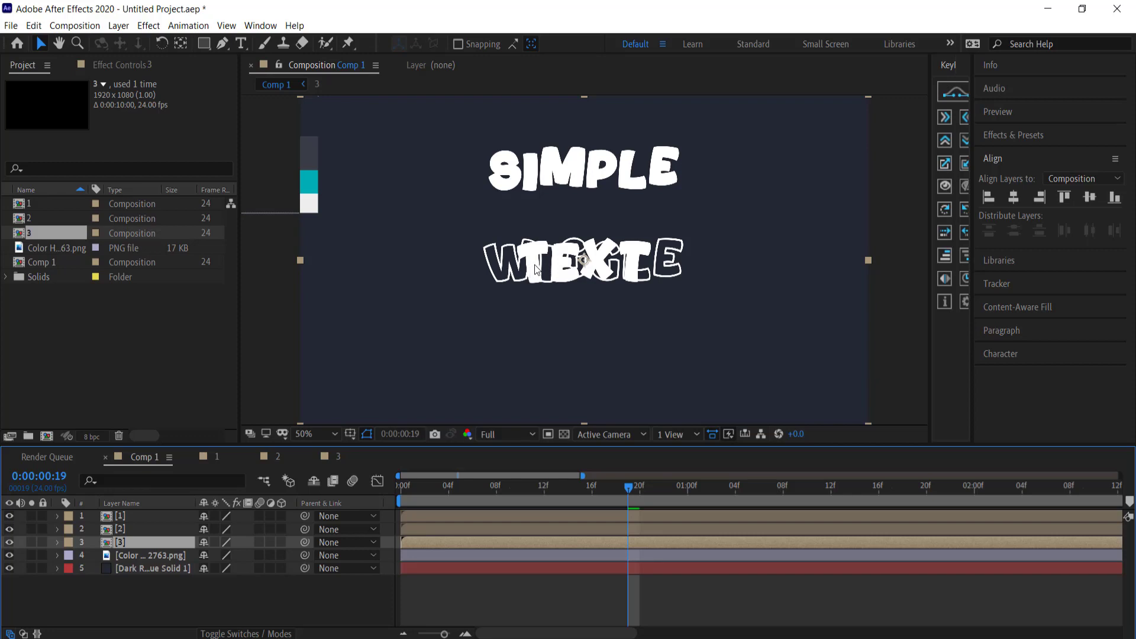
left_click_drag(537, 269, 568, 360)
key("Return")
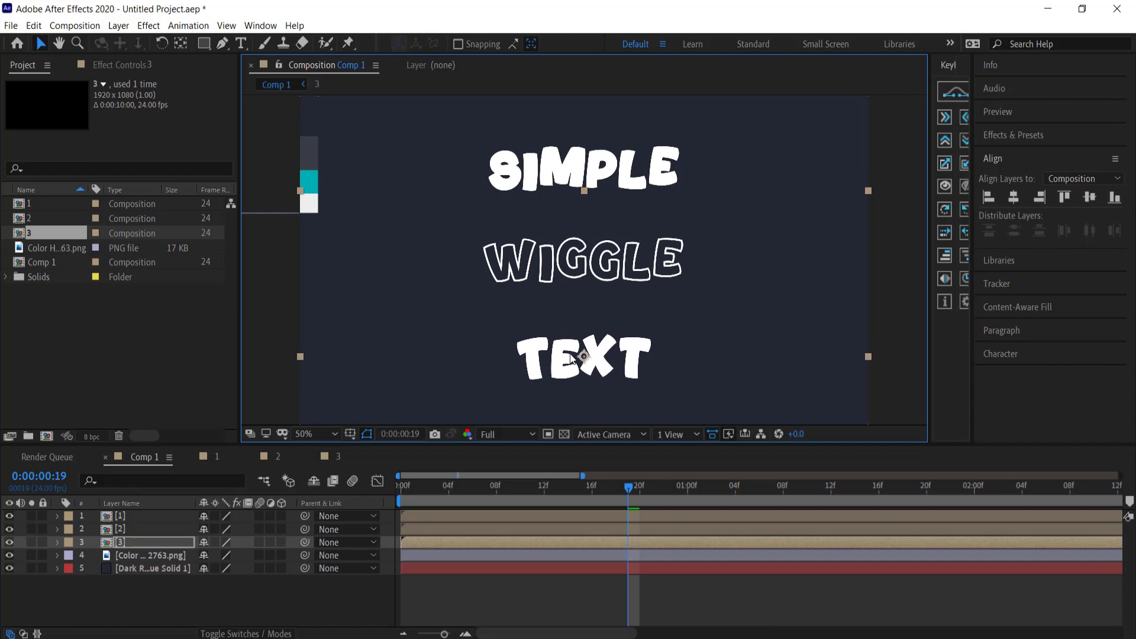
Reveal the Scale property of layer 2 and set it to 170%
left_click(127, 528)
key("s")
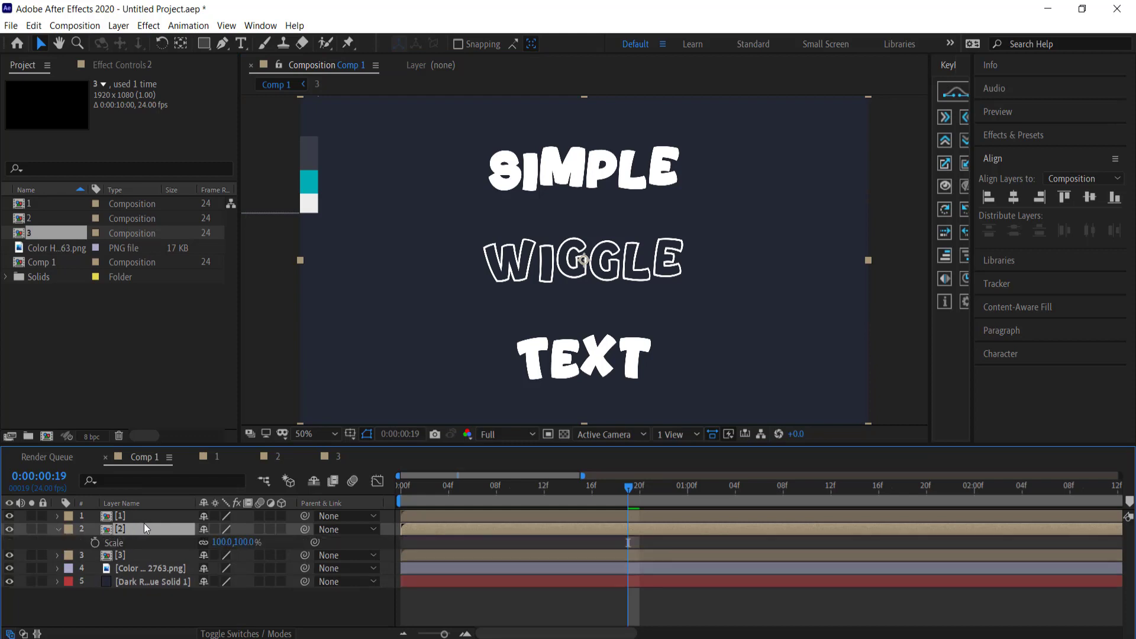
left_click_drag(219, 545, 261, 542)
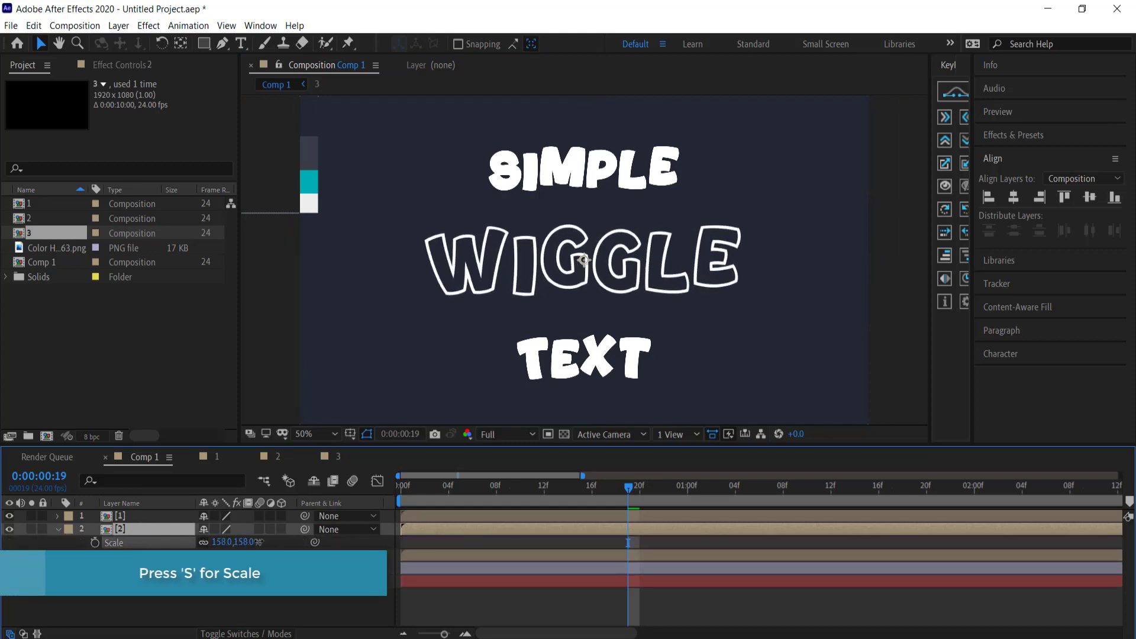
left_click(222, 542)
type("170")
key("Return")
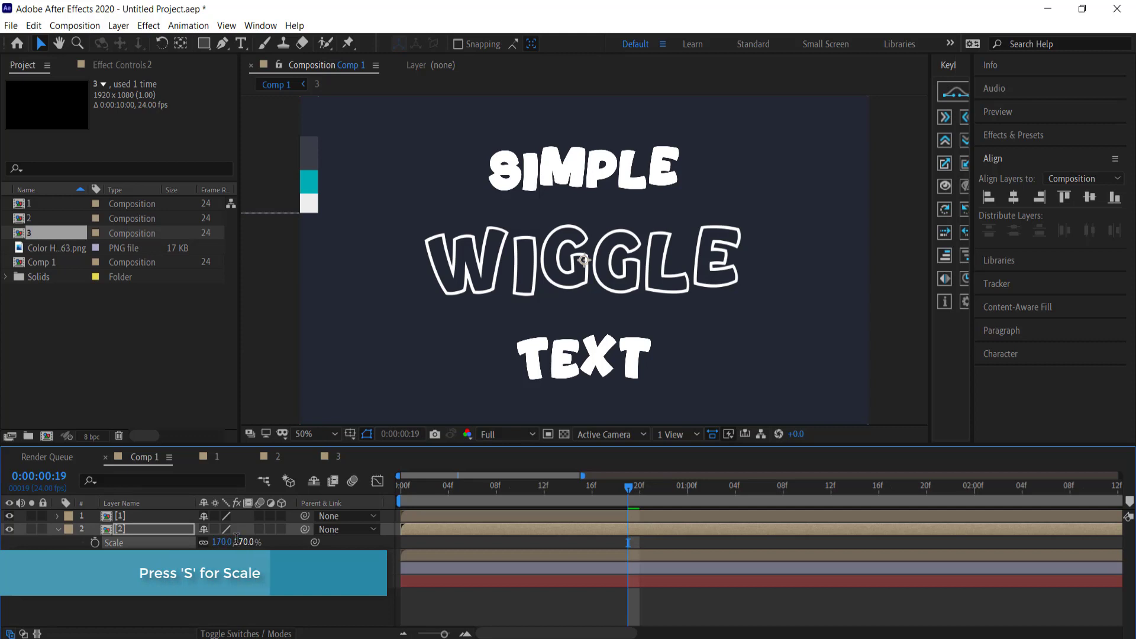
Reveal the Scale property of layer 1 and set it to 120%
left_click(123, 516)
key("s")
left_click(221, 527)
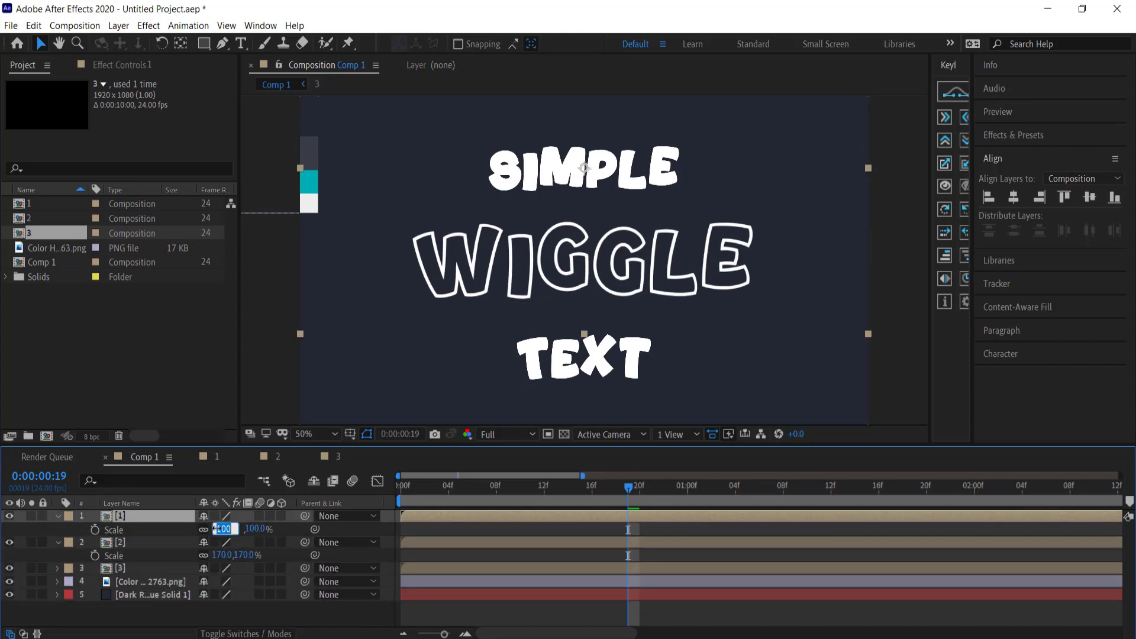
type("120")
key("Return")
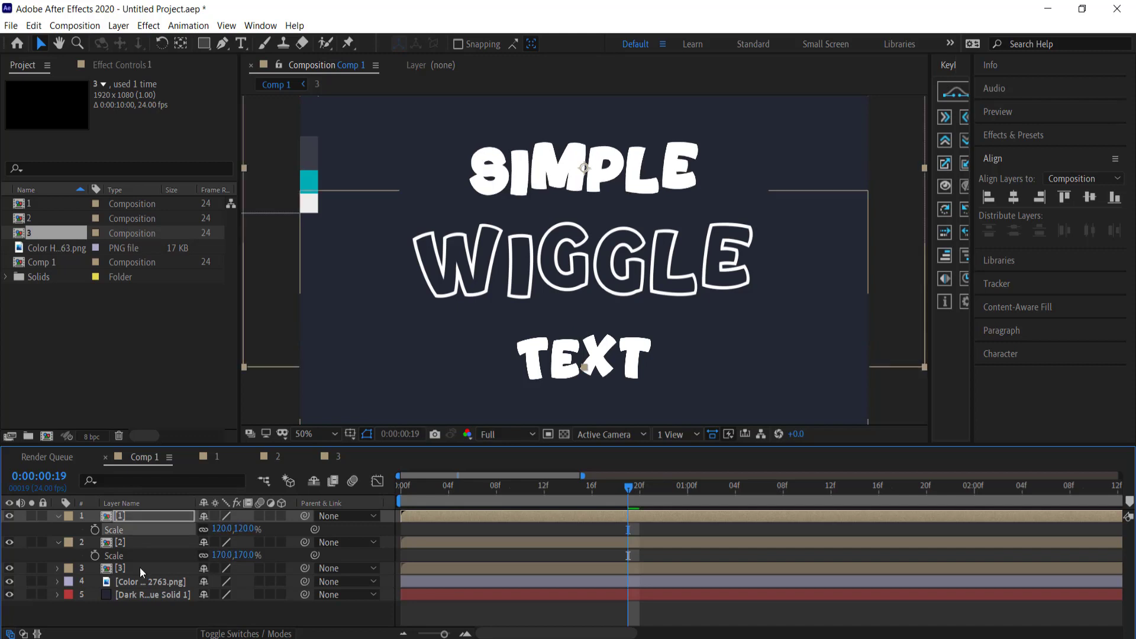
Reveal the Scale property of layer 3 and set it to 120%
left_click(122, 568)
key("s")
left_click(223, 581)
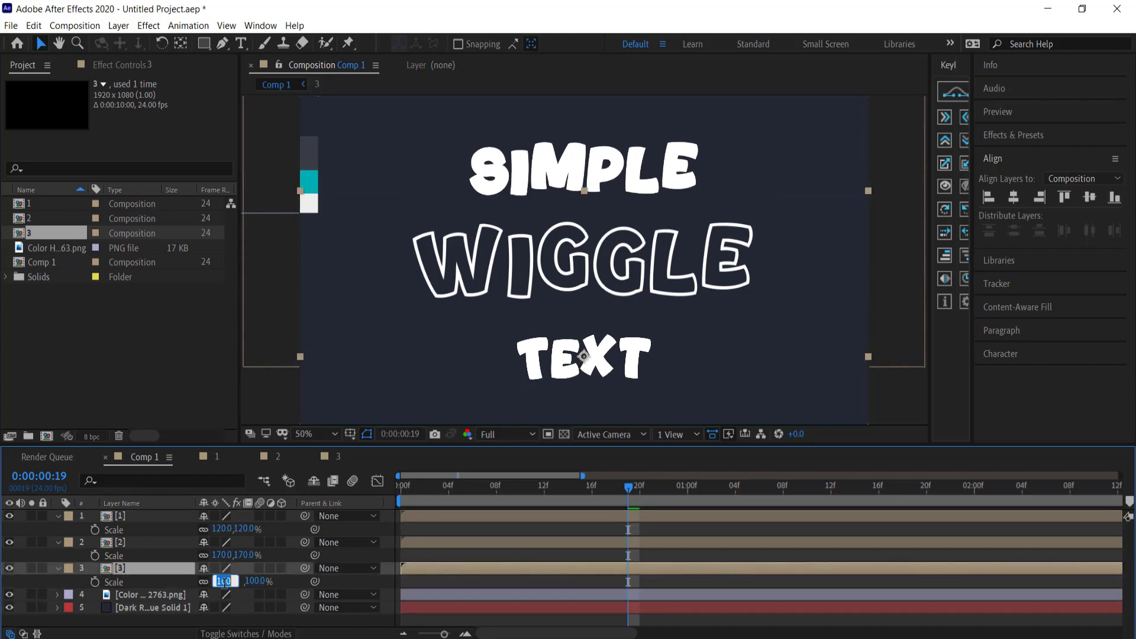
type("120")
key("Return")
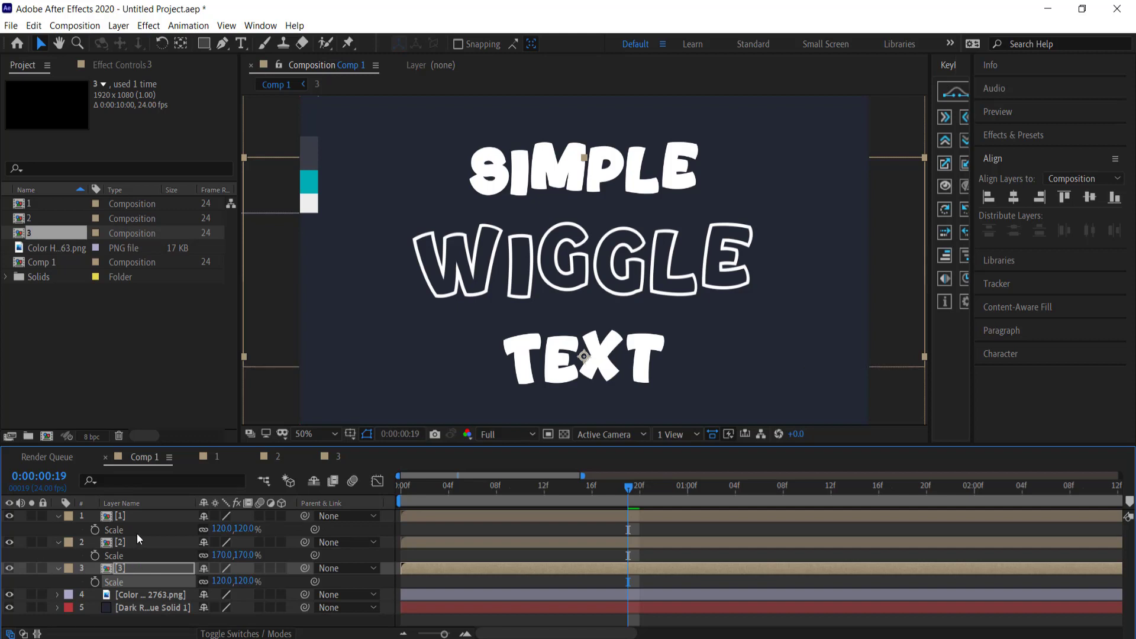
Stagger the text layers so layer 2 starts at frame 4 and layer 3 at frame 8, and preview from the start
left_click(136, 516, "shift")
left_click(421, 527)
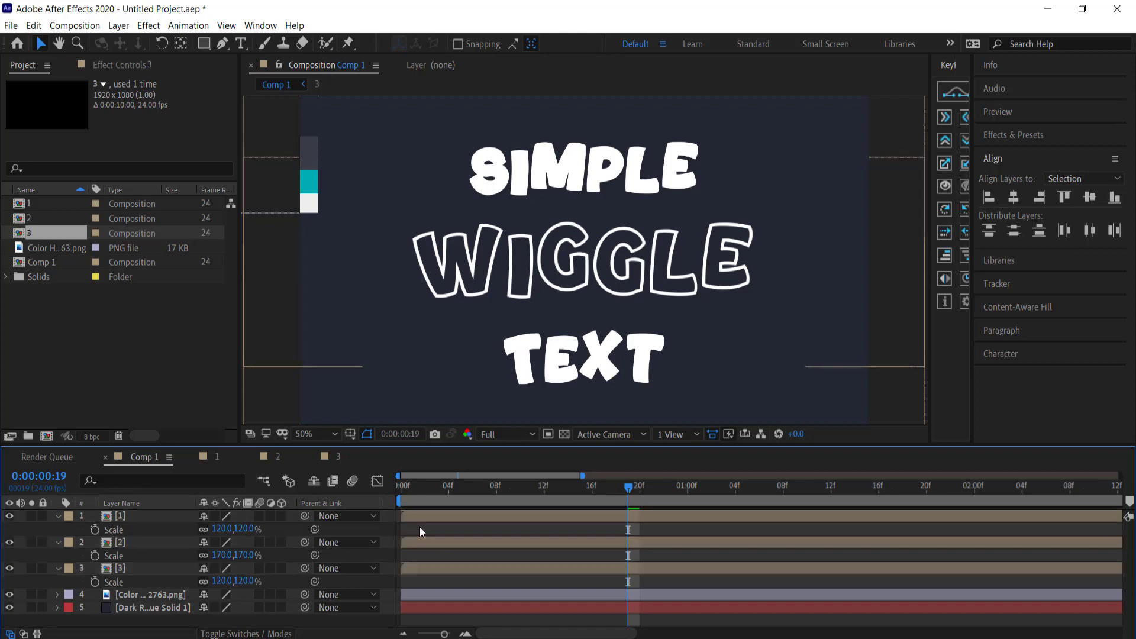
left_click_drag(415, 541, 459, 542)
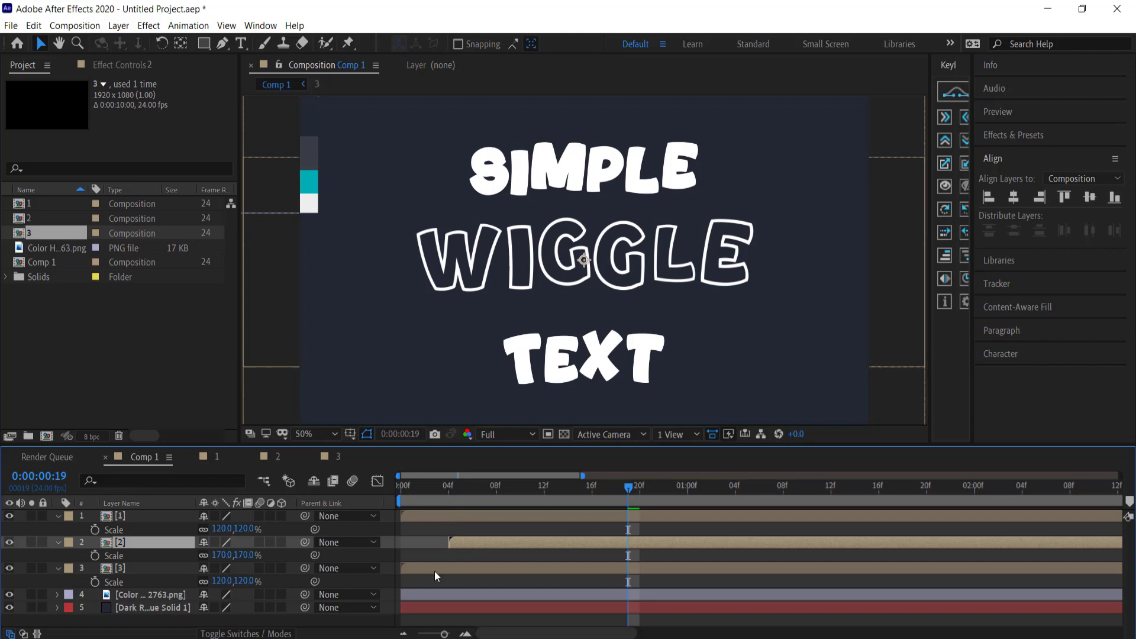
left_click_drag(434, 570, 522, 564)
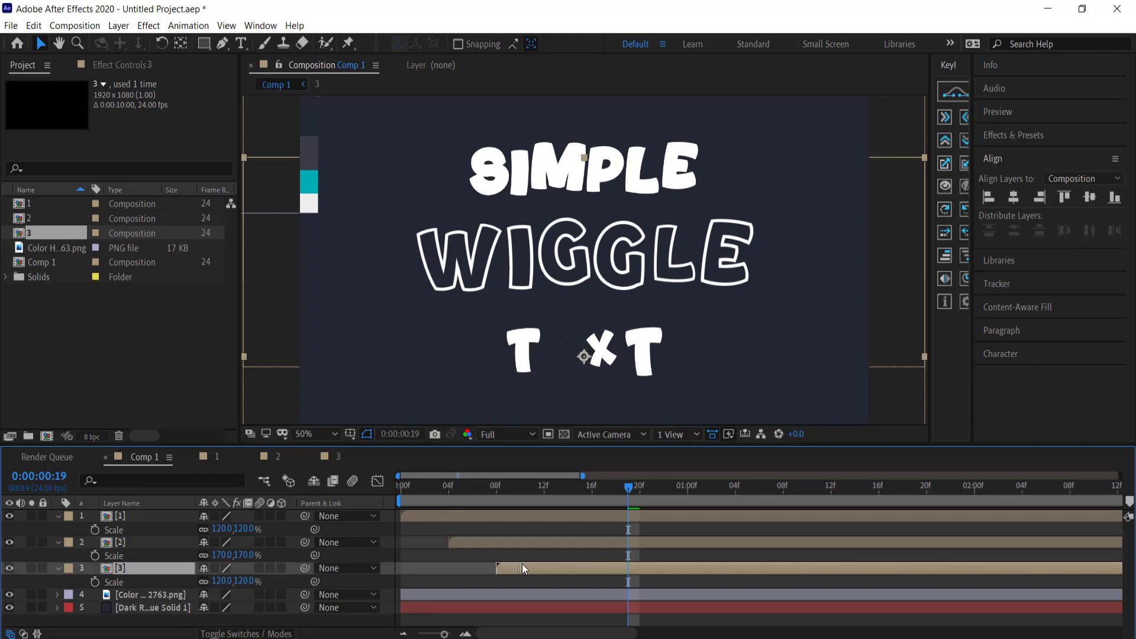
left_click_drag(629, 487, 387, 488)
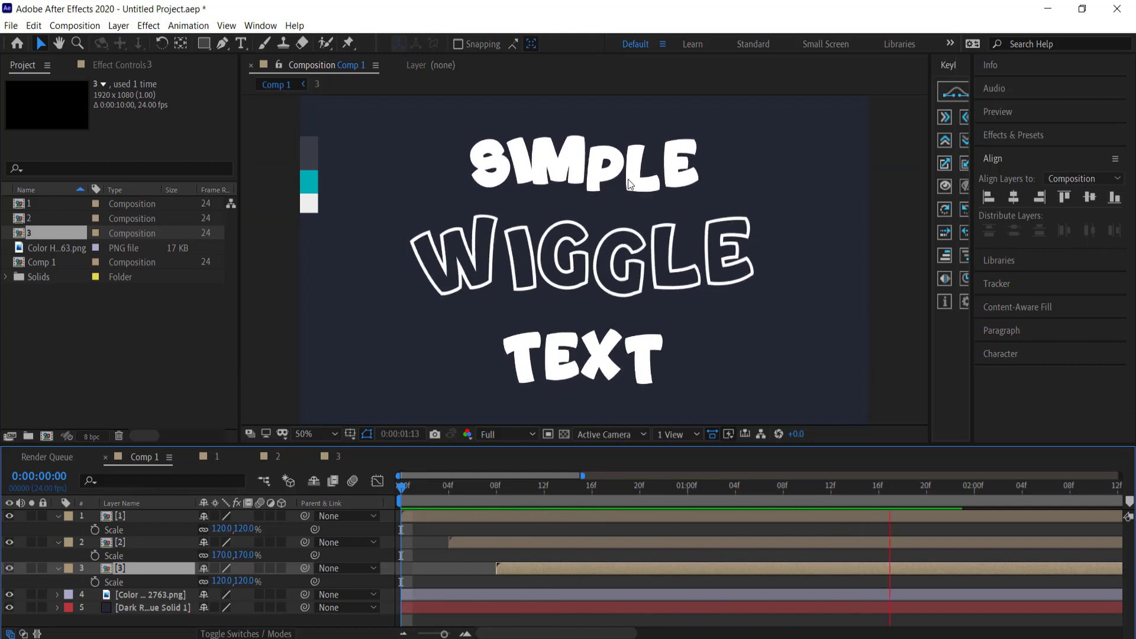
key("space")
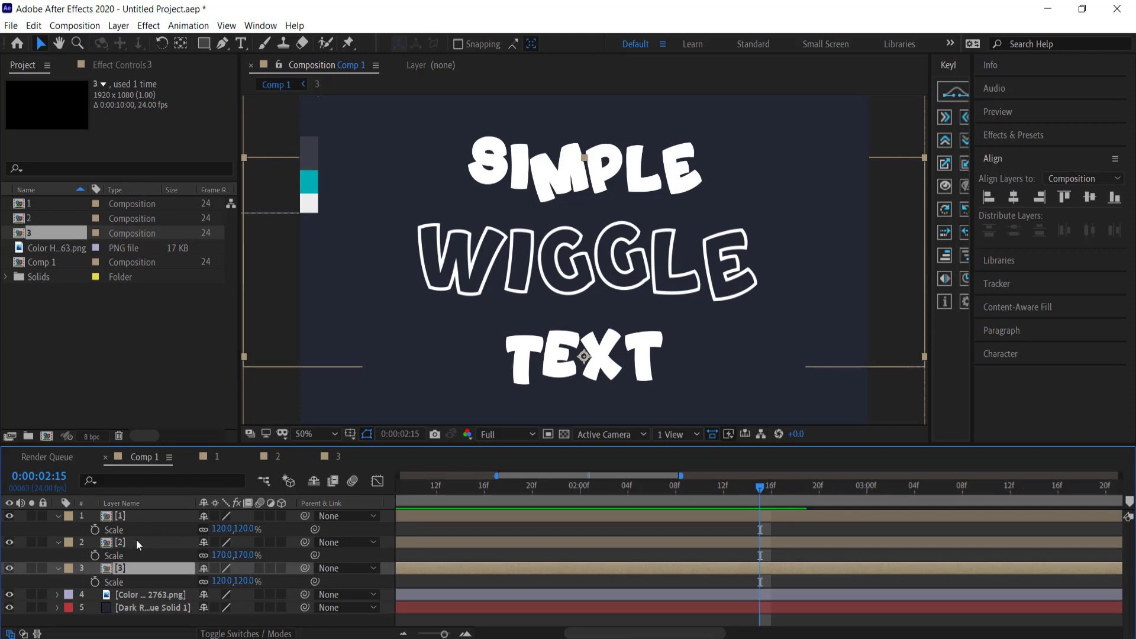
Pre-compose layers 1, 2 and 3 together into a new composition named MAIN TEXT 1
left_click(141, 517, "shift")
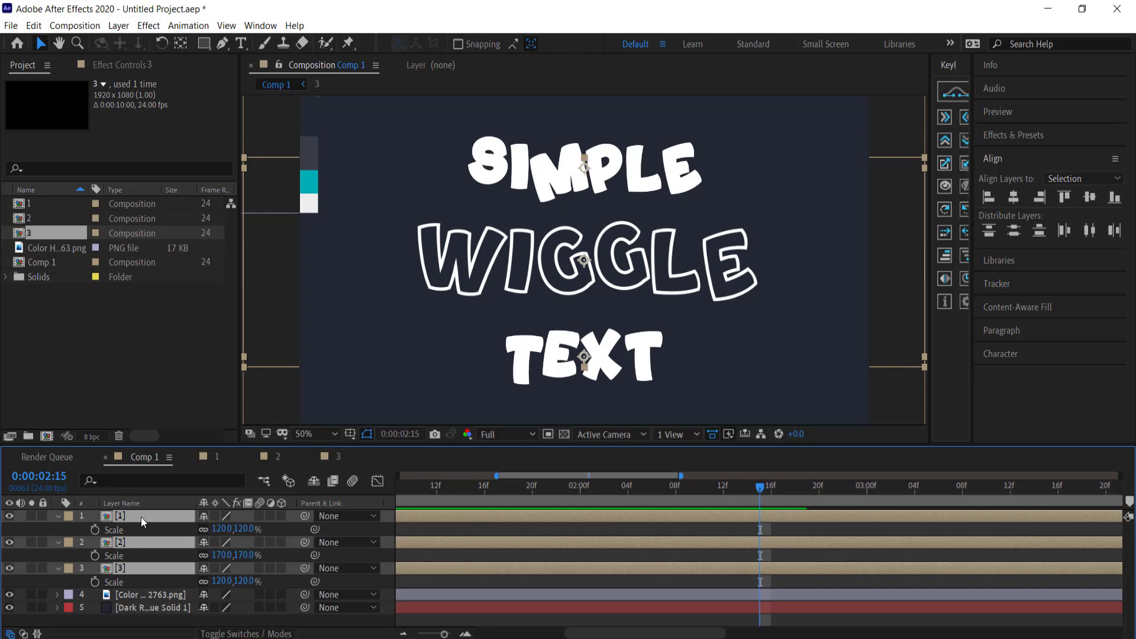
right_click(141, 518)
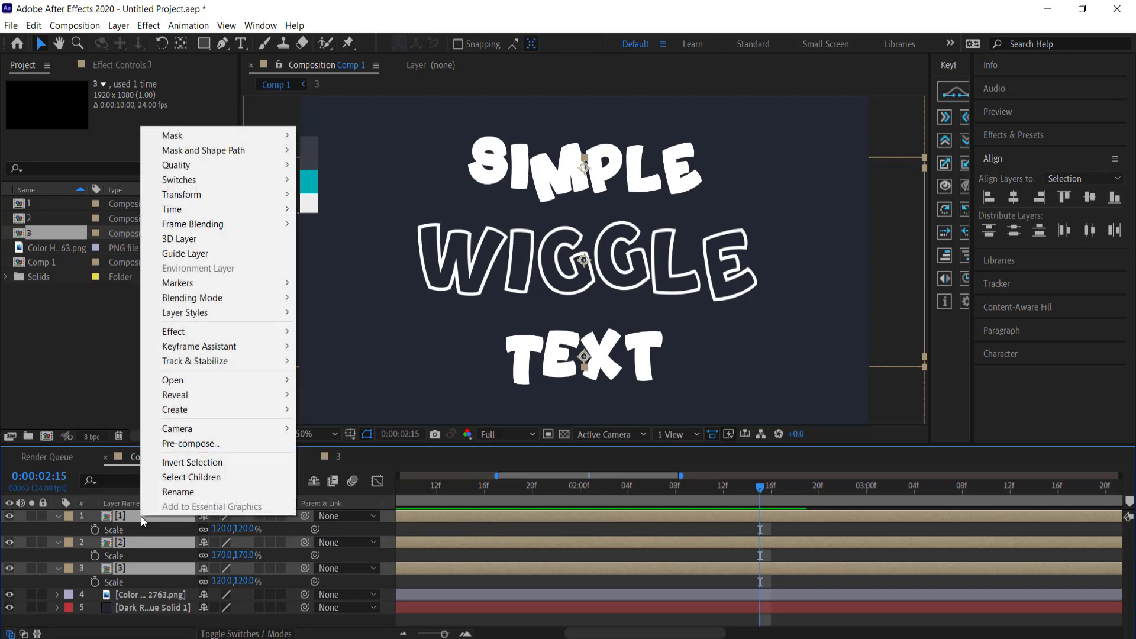
left_click(204, 444)
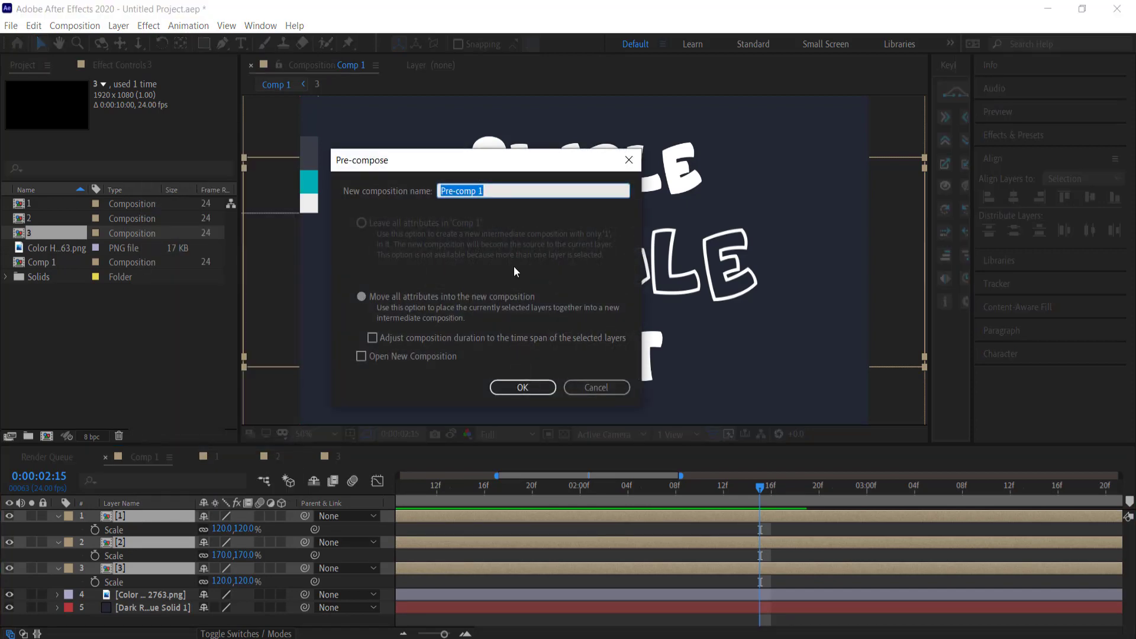
type("MAIN TEXT 1")
key("Return")
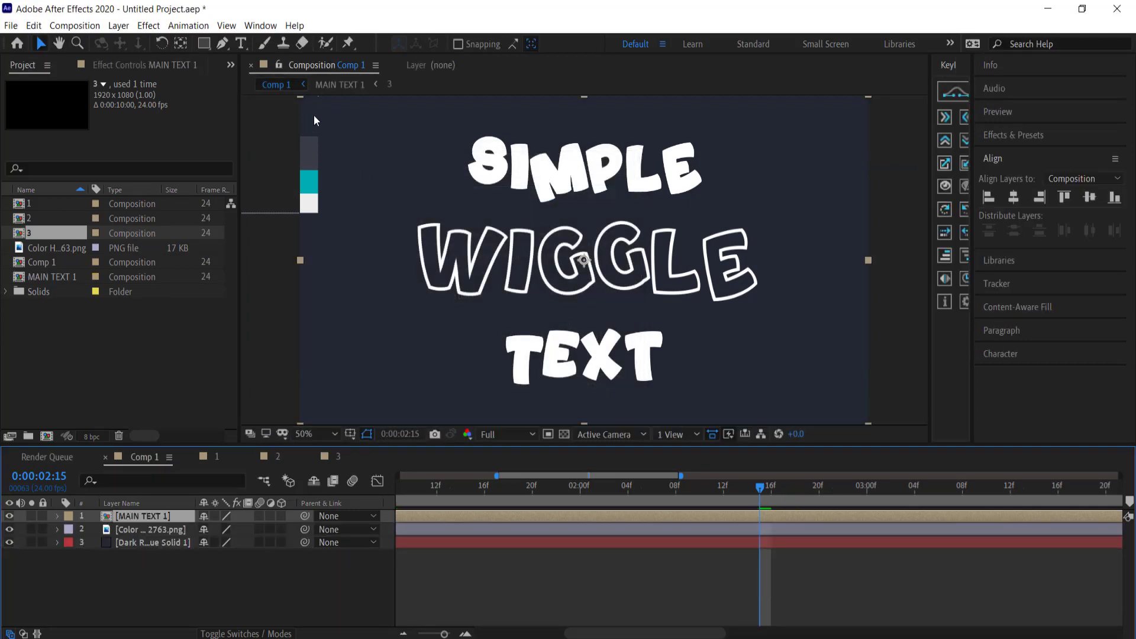
Duplicate the MAIN TEXT 1 layer three times and move the current time to 0:00:01:20
left_click(186, 595)
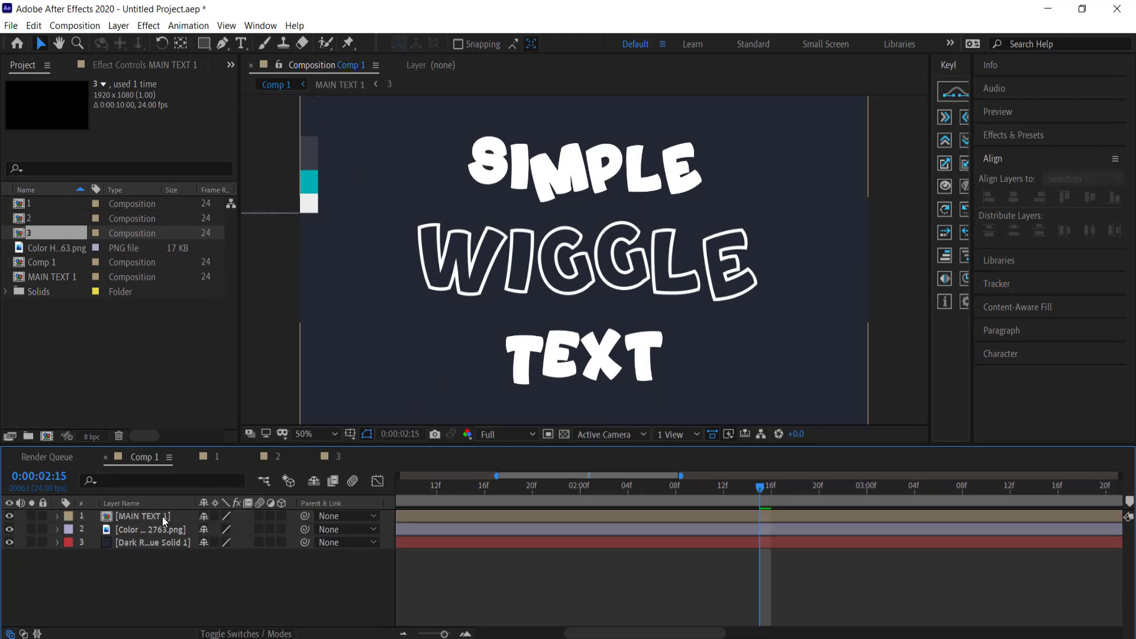
left_click(157, 517)
key("ctrl+d")
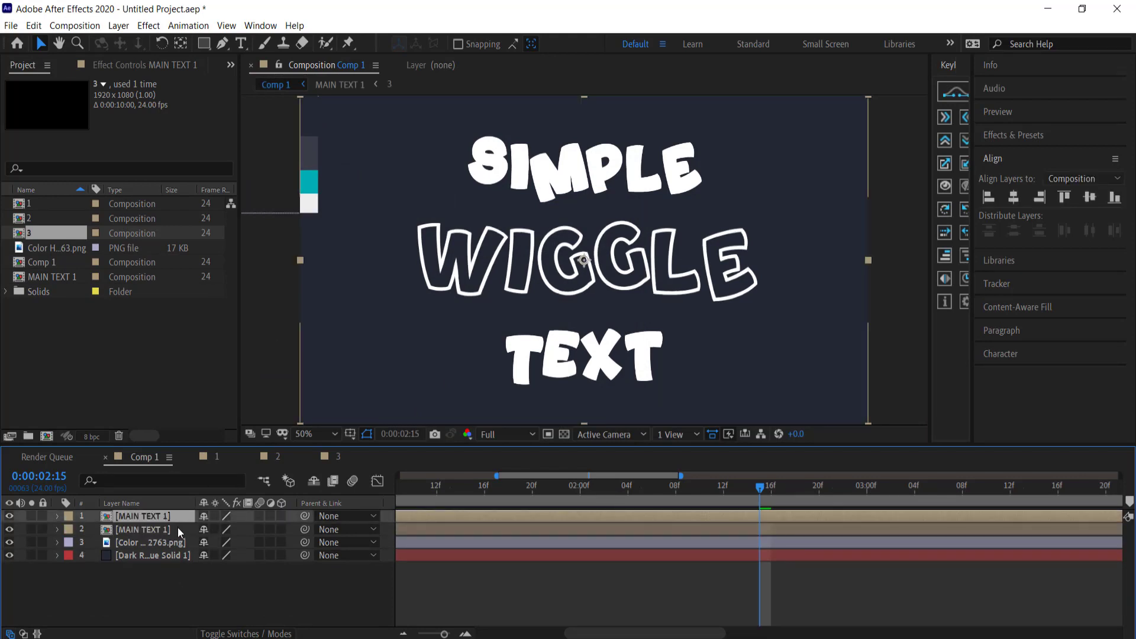
key("ctrl+d")
key("ctrl+d")
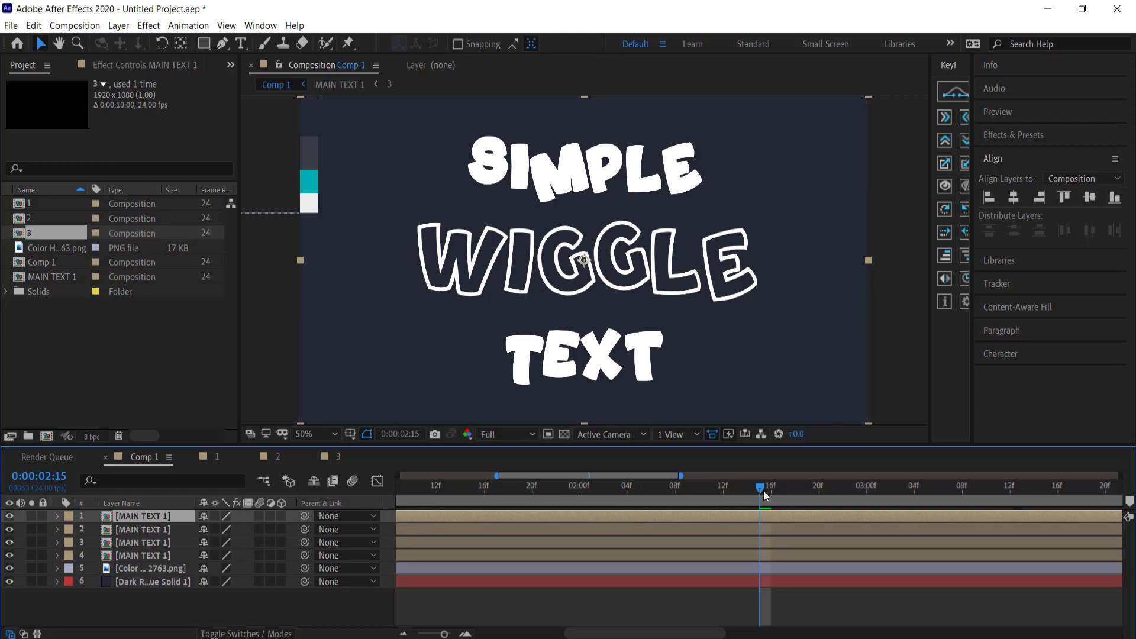
left_click(532, 487)
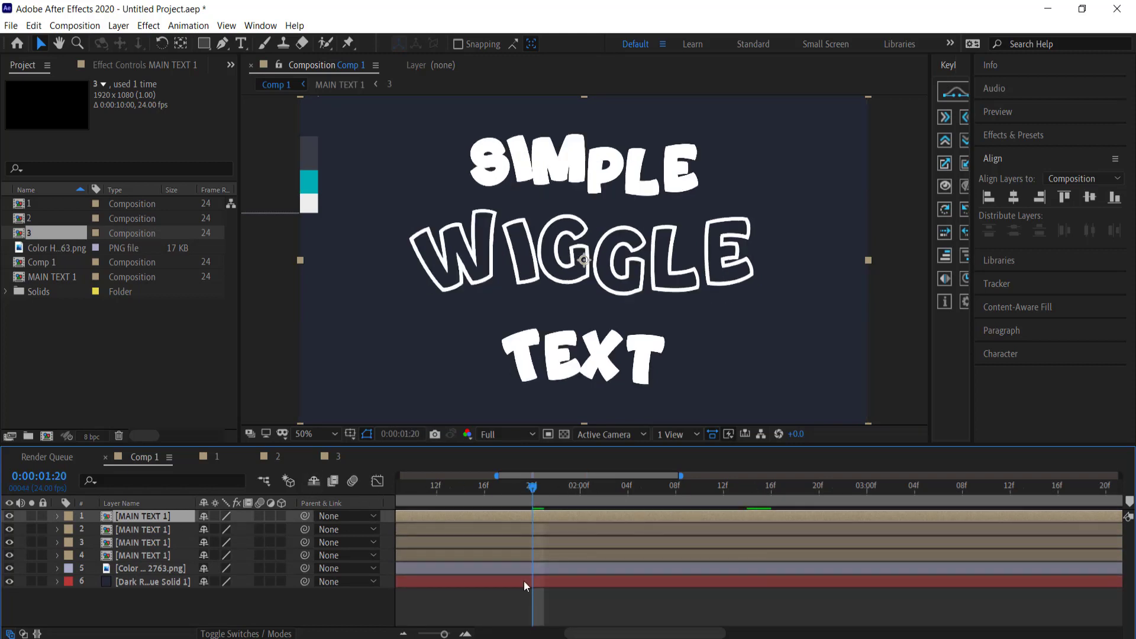
left_click_drag(574, 633, 477, 632)
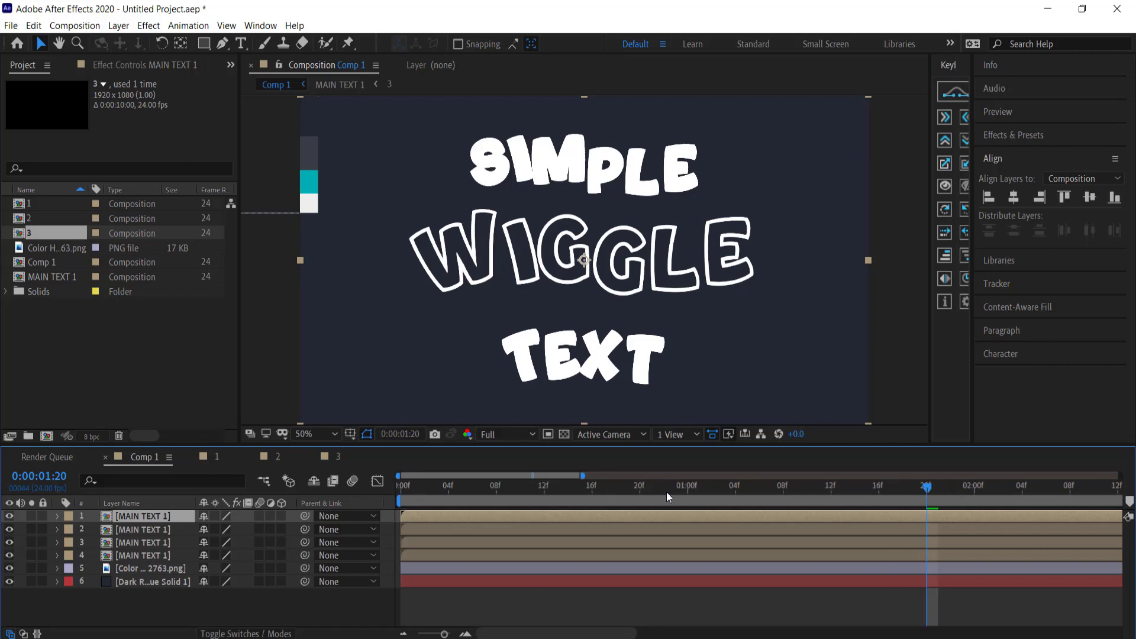
Stagger MAIN TEXT 1 layers 2, 3 and 4 to start at frames 4, 8 and 12, and check the overlap near the start
left_click_drag(667, 492, 513, 542)
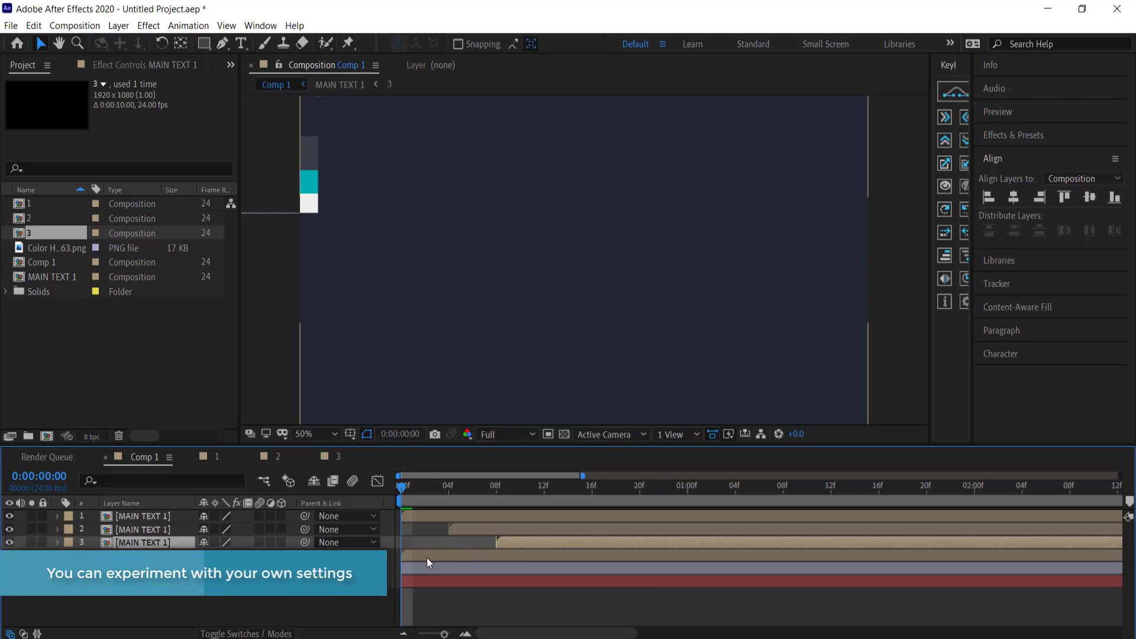
left_click_drag(427, 558, 571, 557)
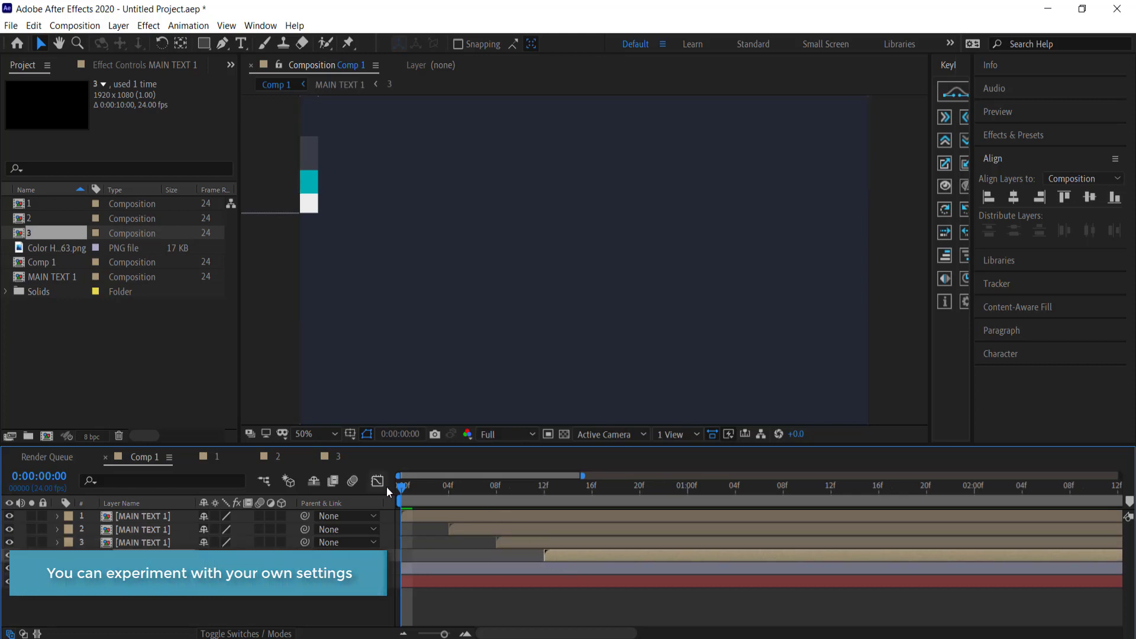
left_click_drag(402, 487, 630, 498)
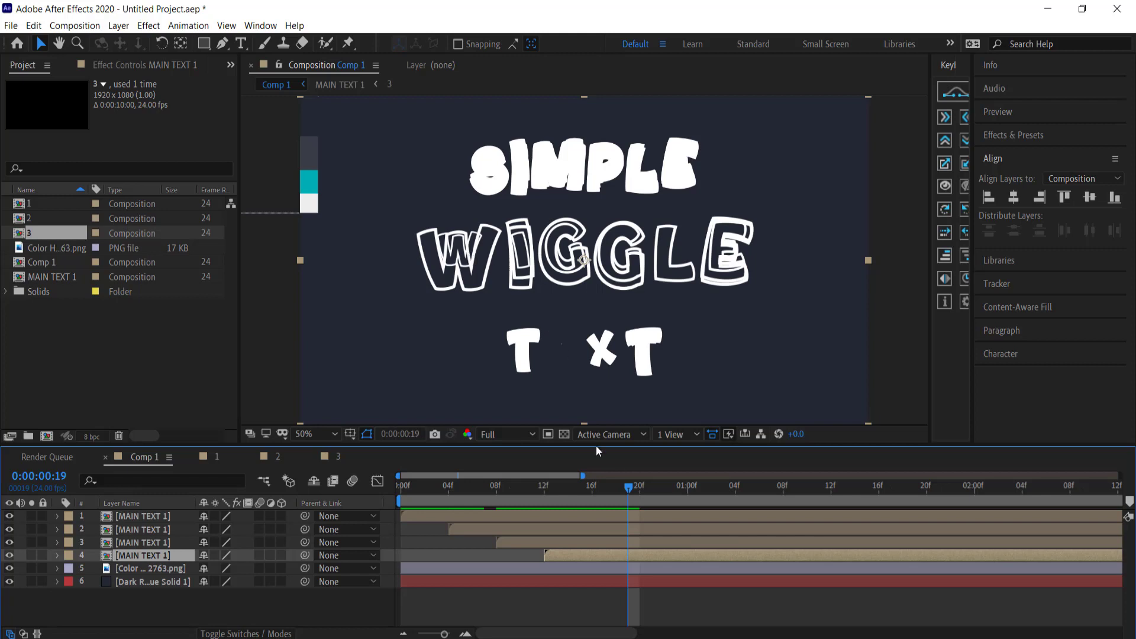
left_click_drag(630, 491, 417, 489)
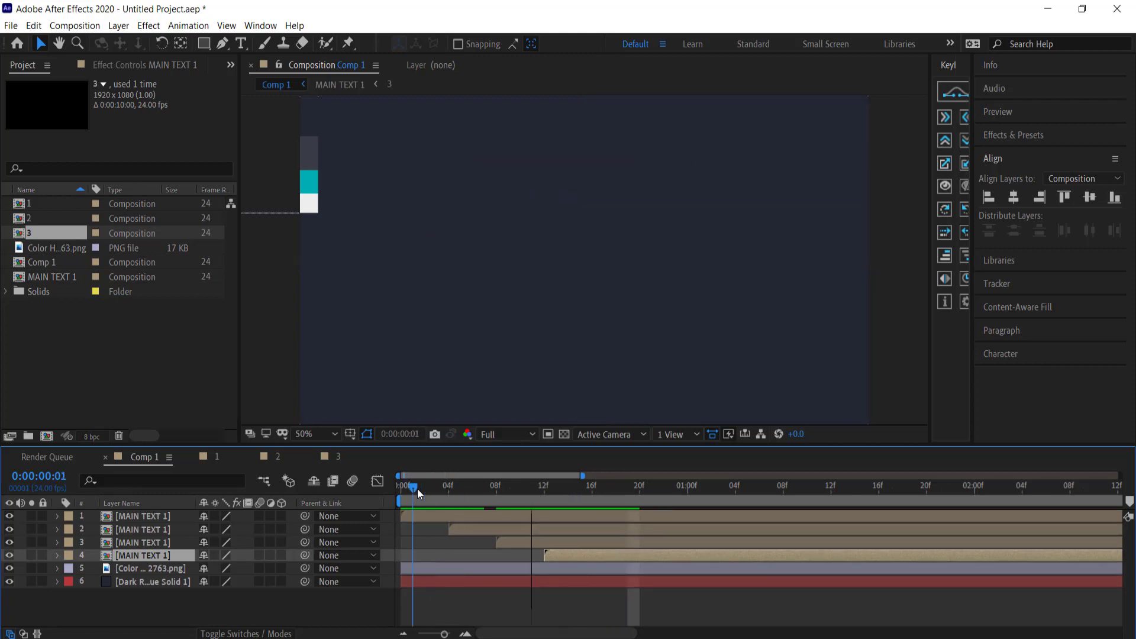
Apply the Fill effect to the topmost MAIN TEXT 1 layer and sample its color from the palette image's off-white swatch
left_click(145, 520)
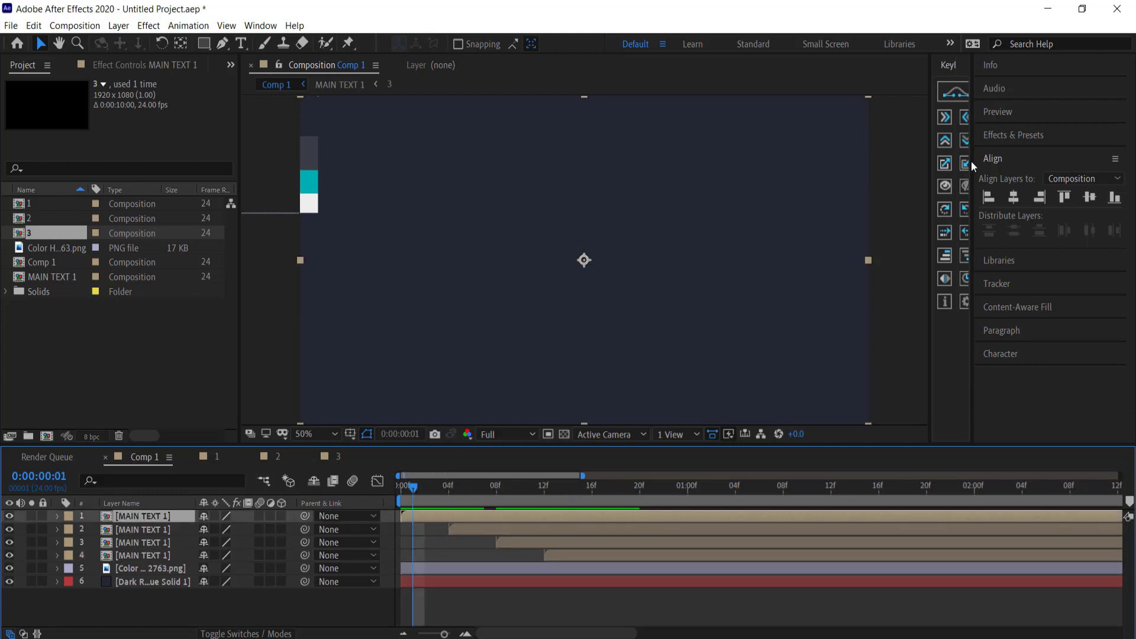
left_click(1002, 138)
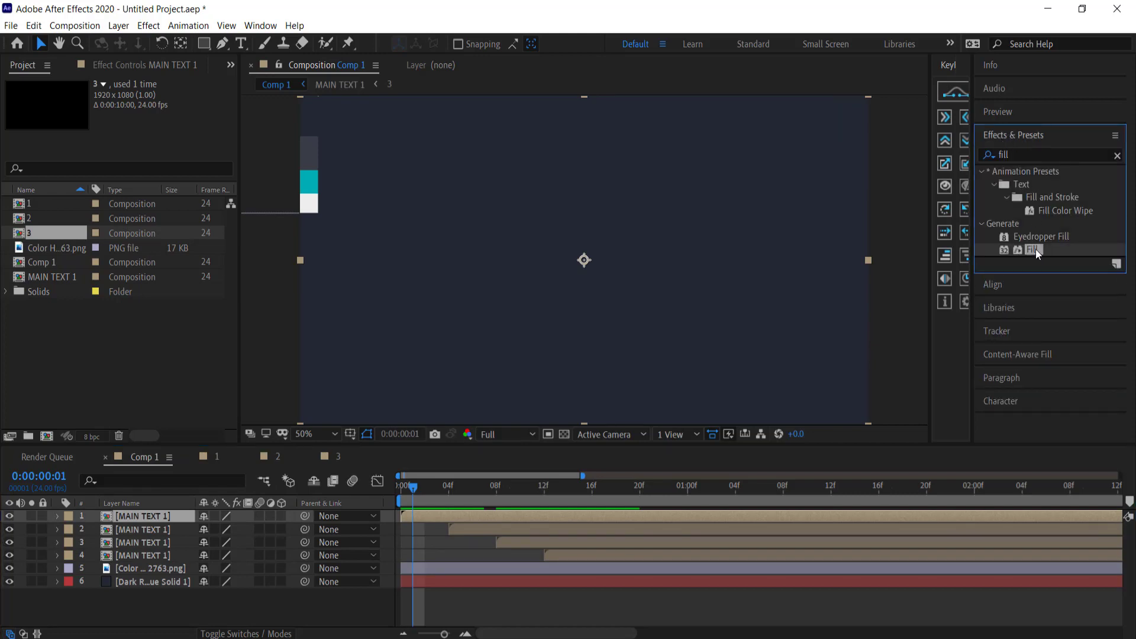
left_click_drag(1036, 252, 162, 521)
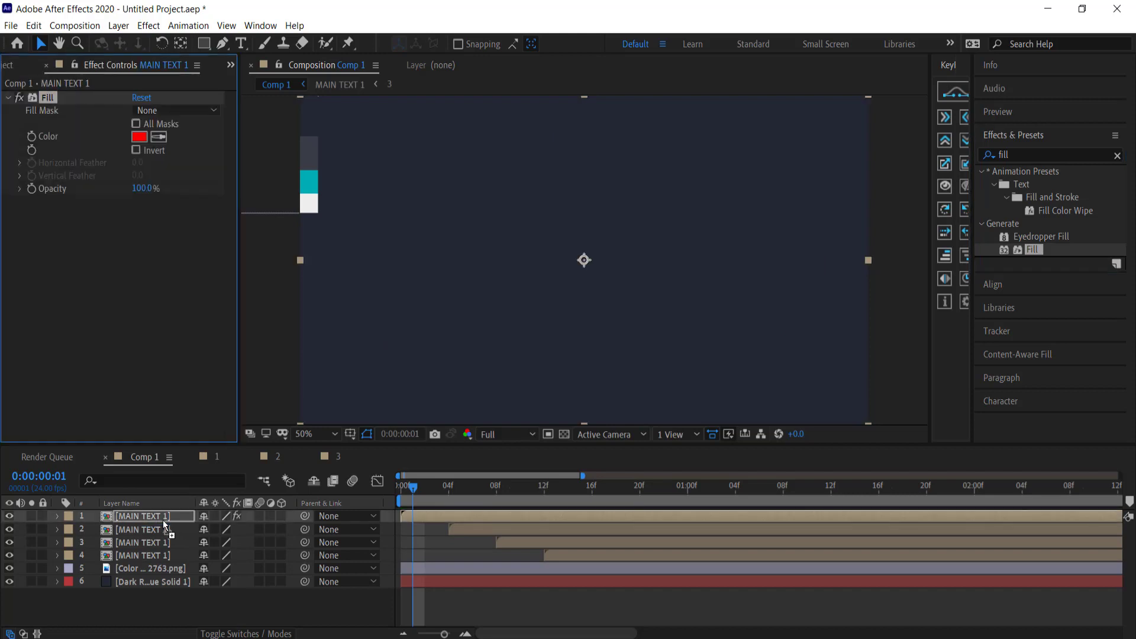
left_click(159, 137)
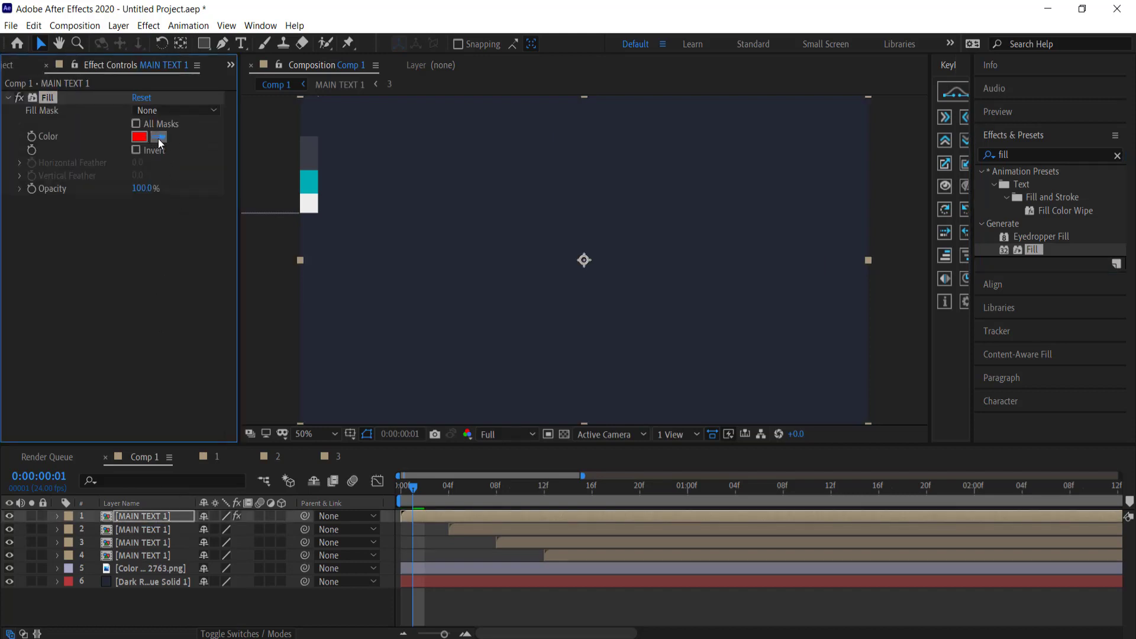
left_click(314, 200)
Paste the Fill effect onto MAIN TEXT 1 layer 2 and sample its color from the palette's teal swatch
left_click(150, 529)
key("ctrl+v")
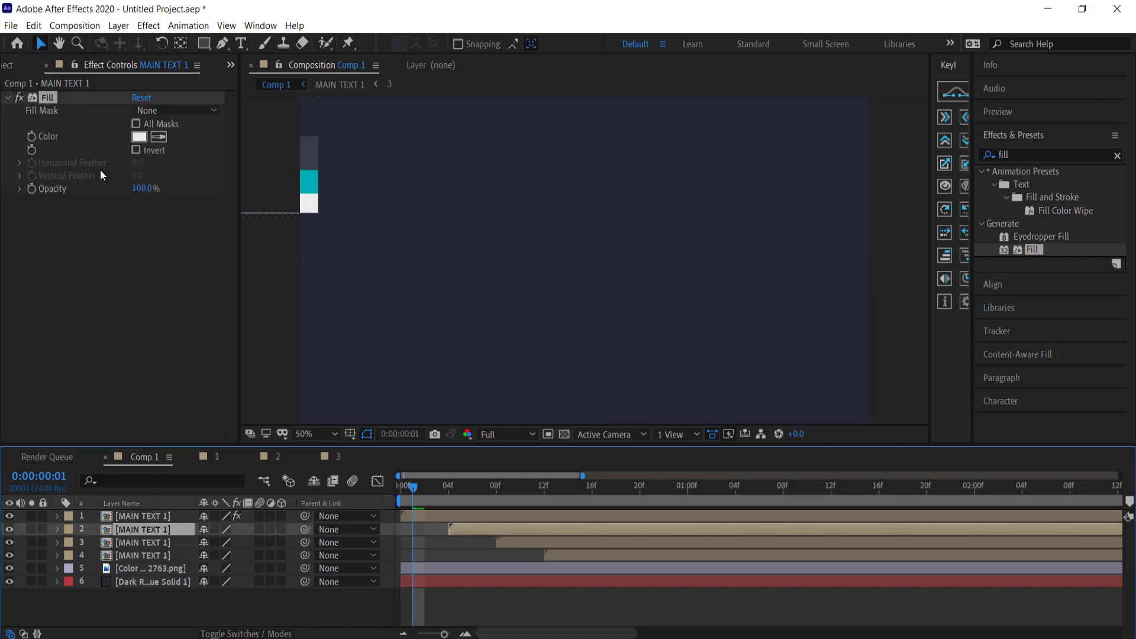
left_click(160, 136)
left_click(312, 177)
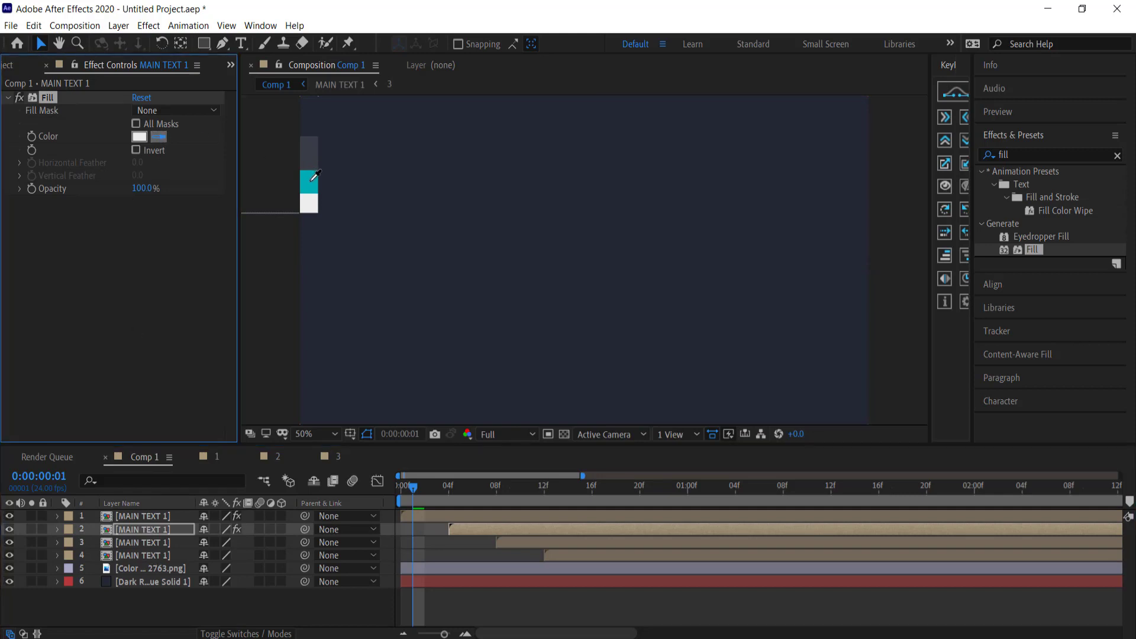
Paste the Fill effect onto MAIN TEXT 1 layer 3 and sample its color from the palette's dark gray swatch
left_click(147, 543)
key("ctrl+v")
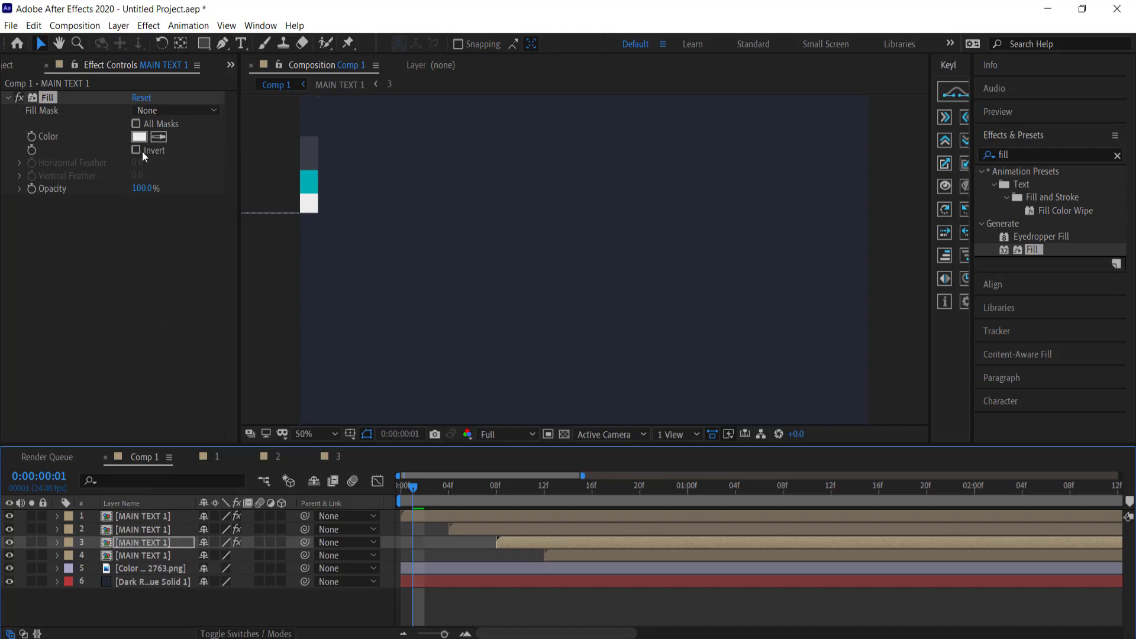
left_click(159, 136)
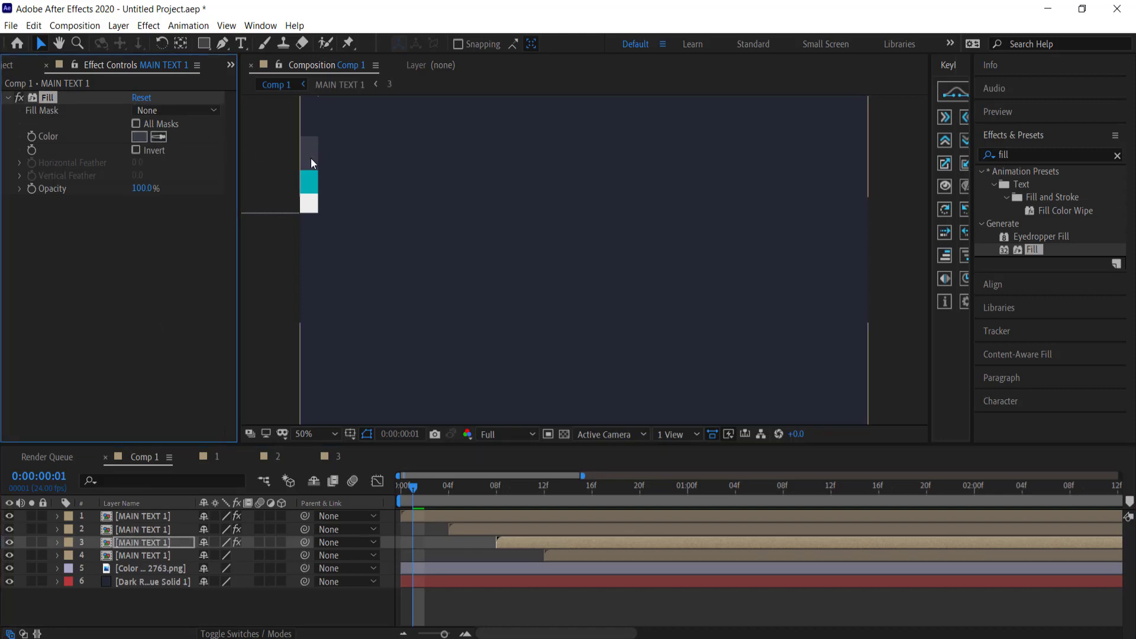
left_click(307, 153)
Paste the Fill effect onto MAIN TEXT 1 layer 4, sample its color from the dark navy background, and preview the layered colors
key("ctrl+Down")
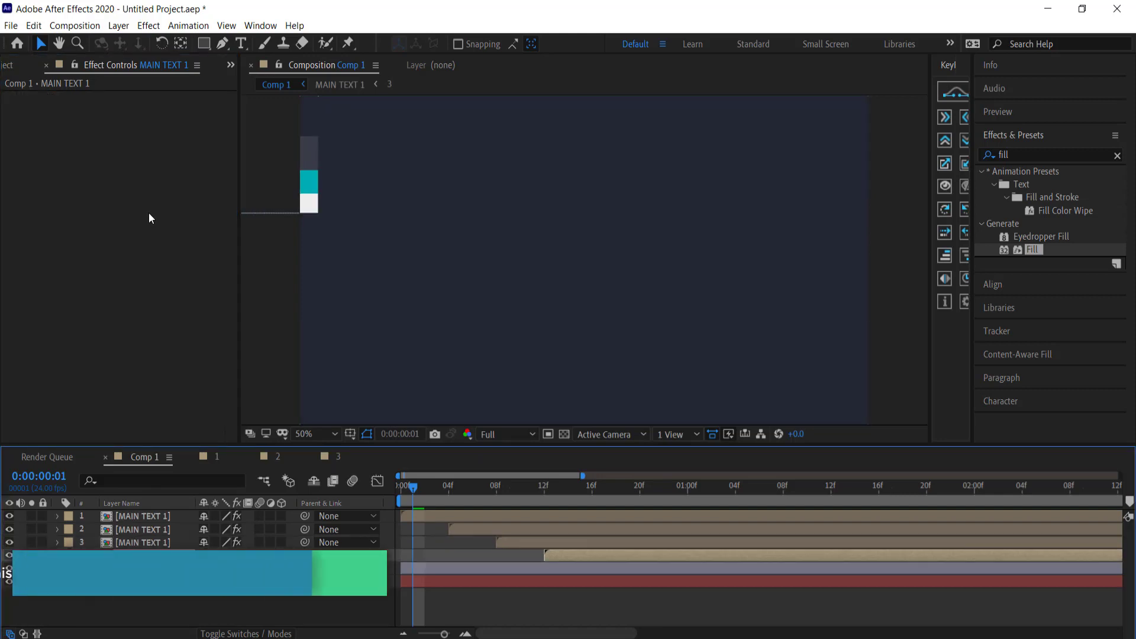
key("ctrl+v")
left_click(159, 137)
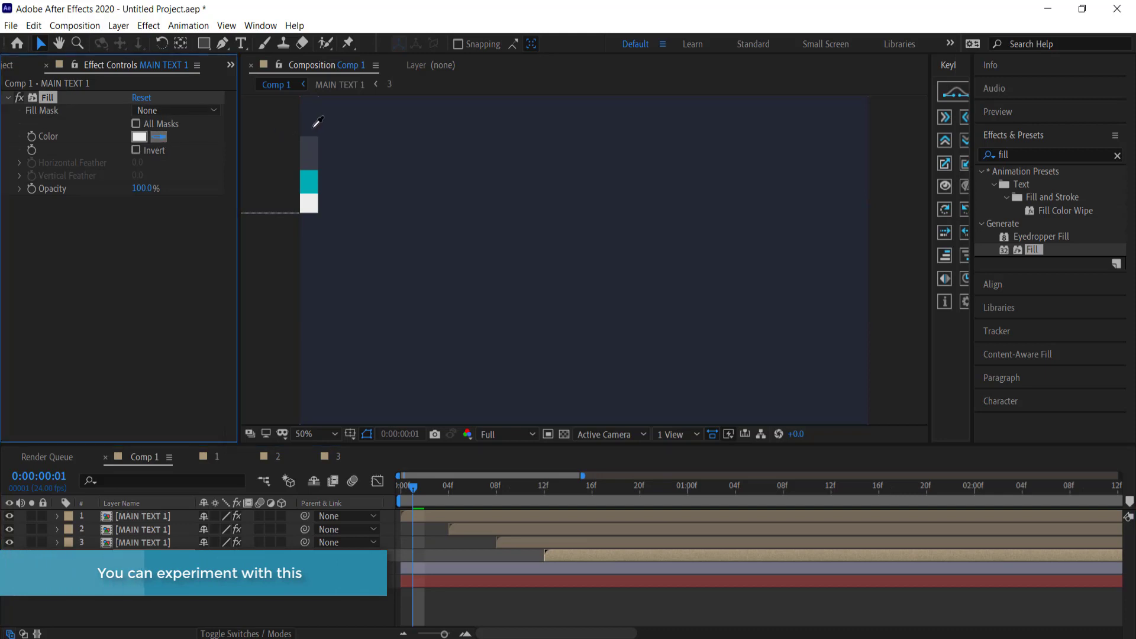
left_click(313, 121)
left_click_drag(414, 491, 708, 505)
key("space")
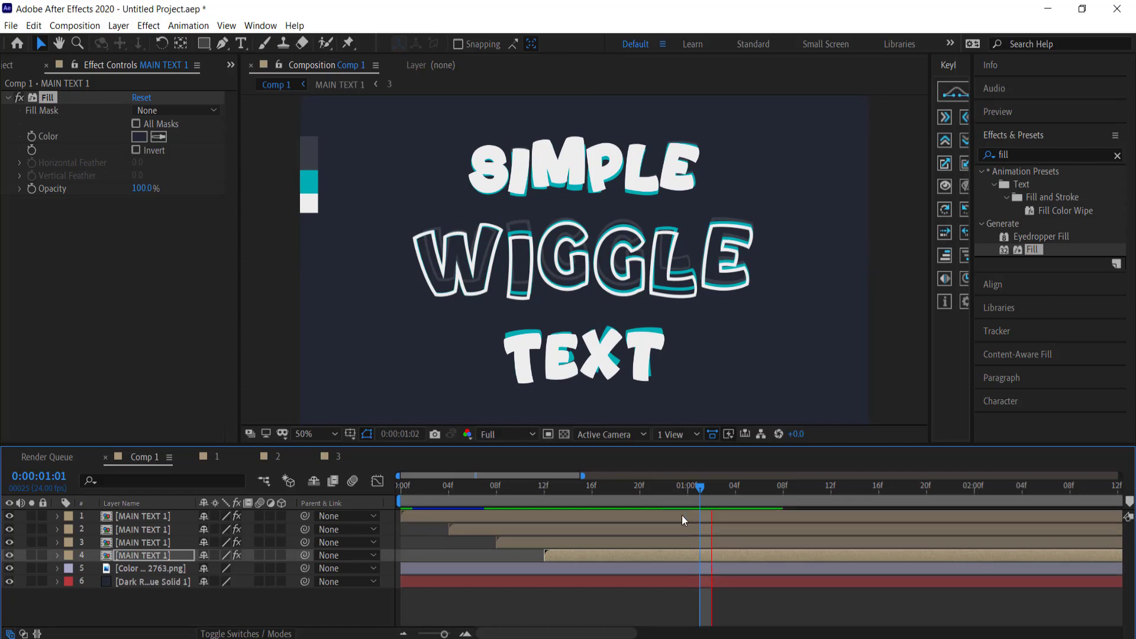
key("space")
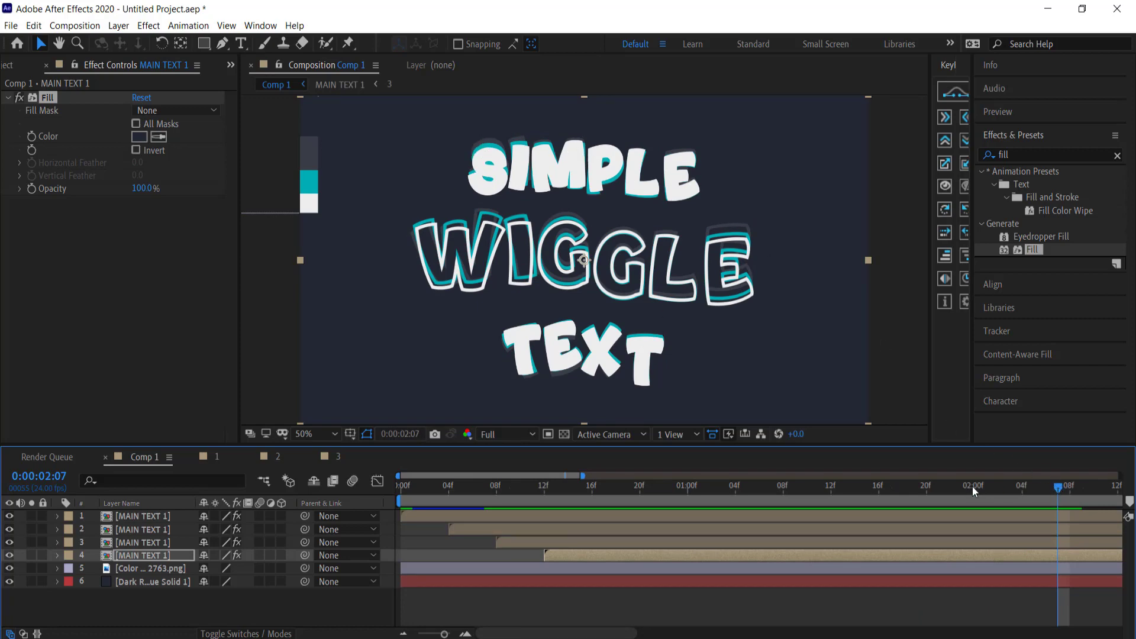
left_click_drag(971, 486, 329, 495)
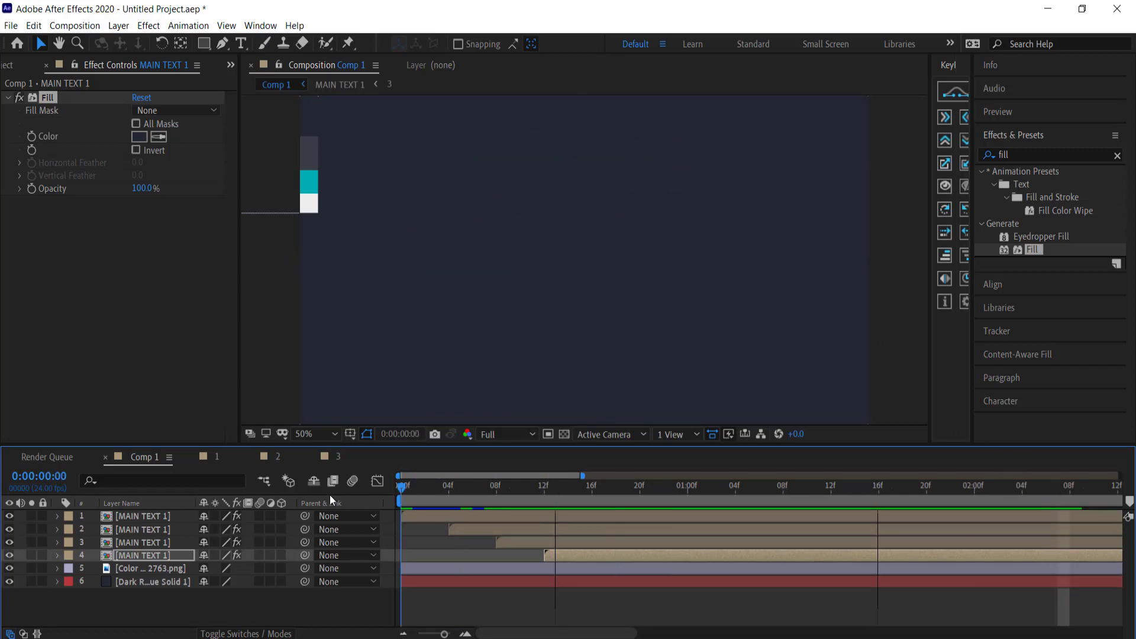
Add a Stroke layer style to the topmost MAIN TEXT 1 layer, colored from the dark gray swatch, and check it at 0:00:00:23
left_click(155, 515)
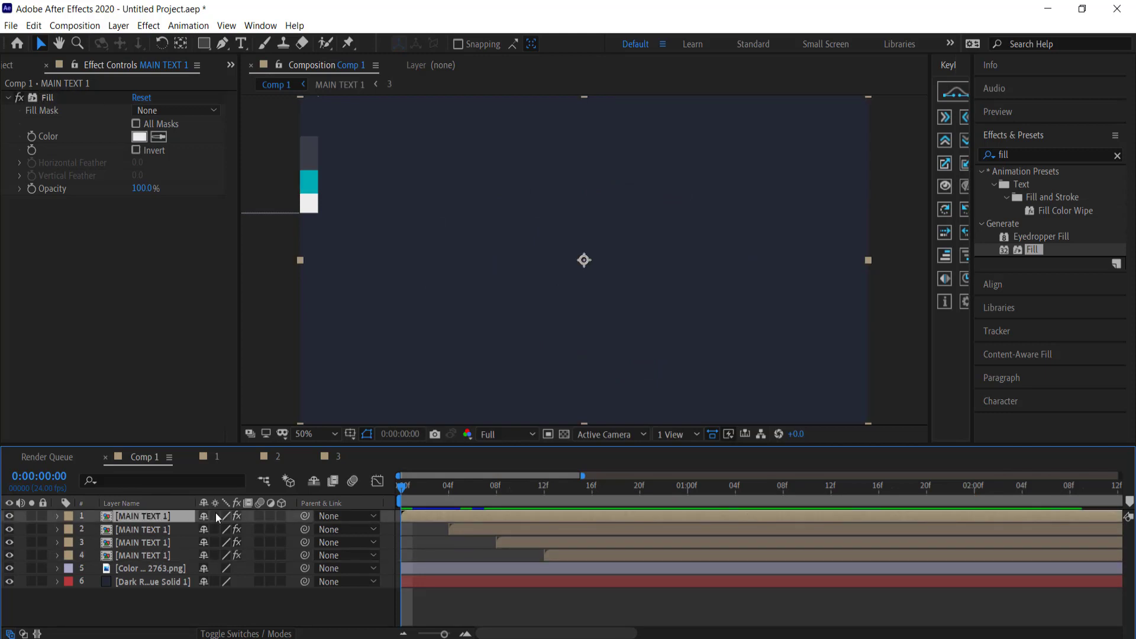
right_click(131, 515)
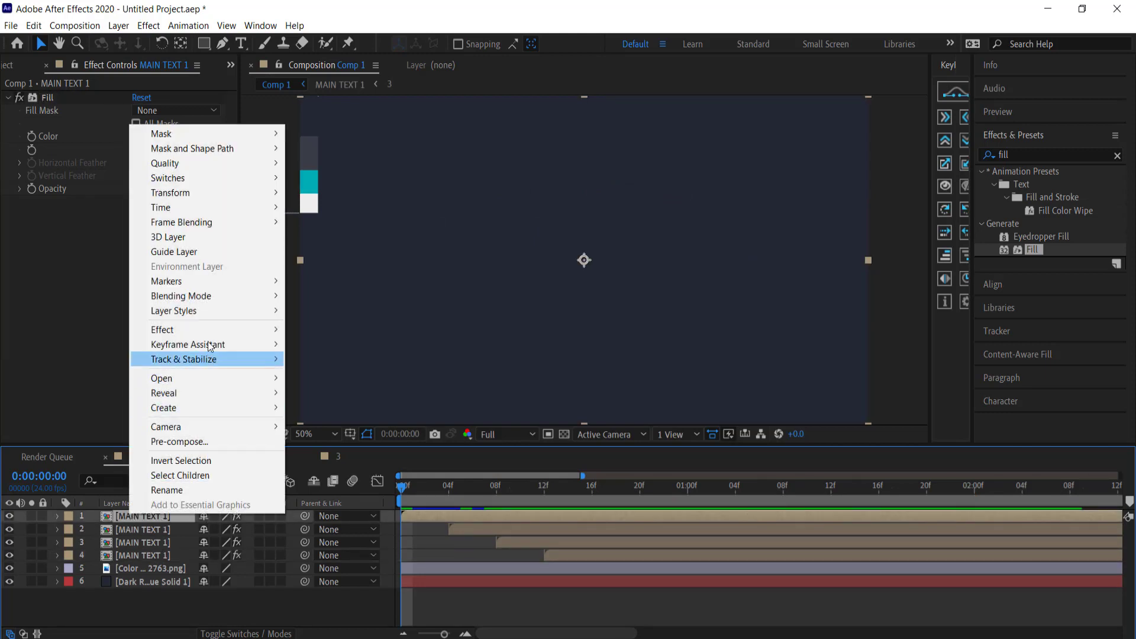
mouse_move(217, 311)
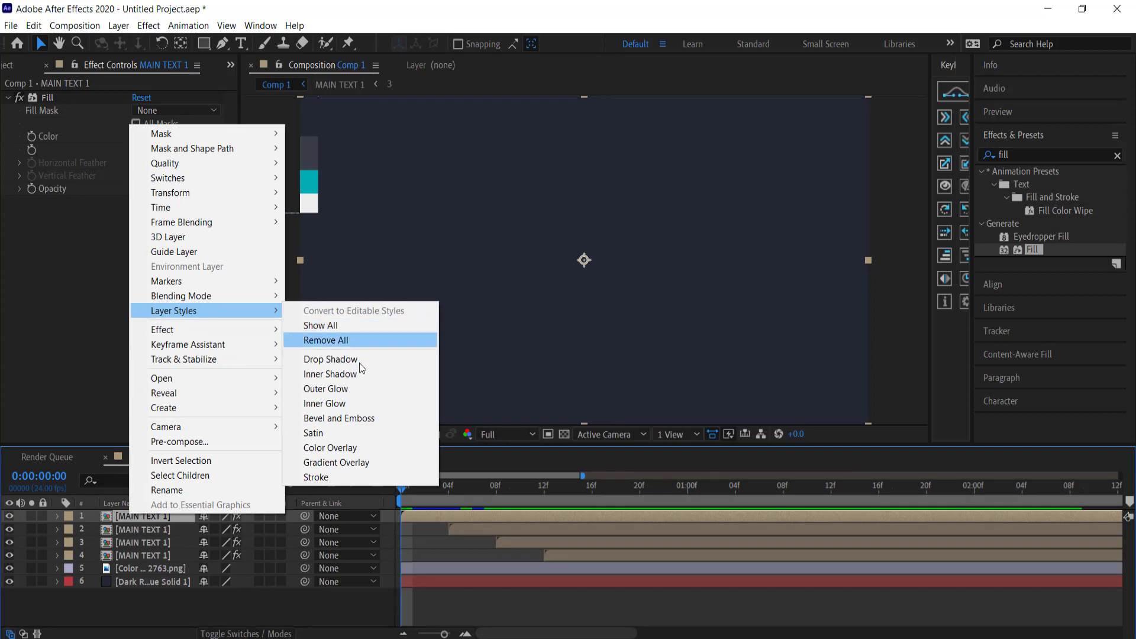
left_click(332, 478)
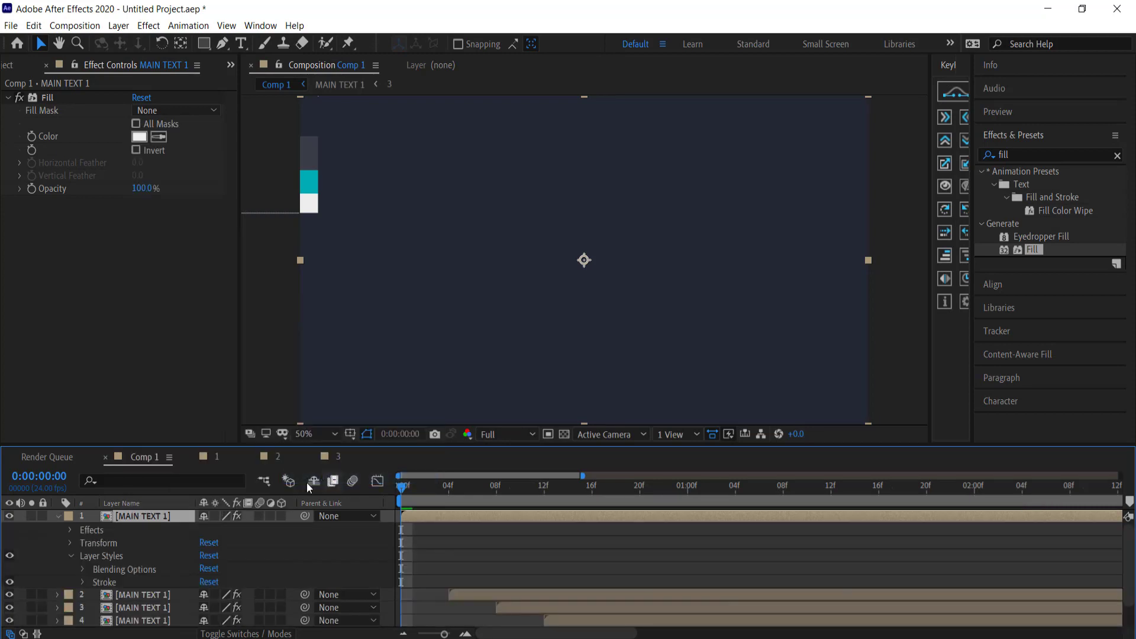
left_click(82, 583)
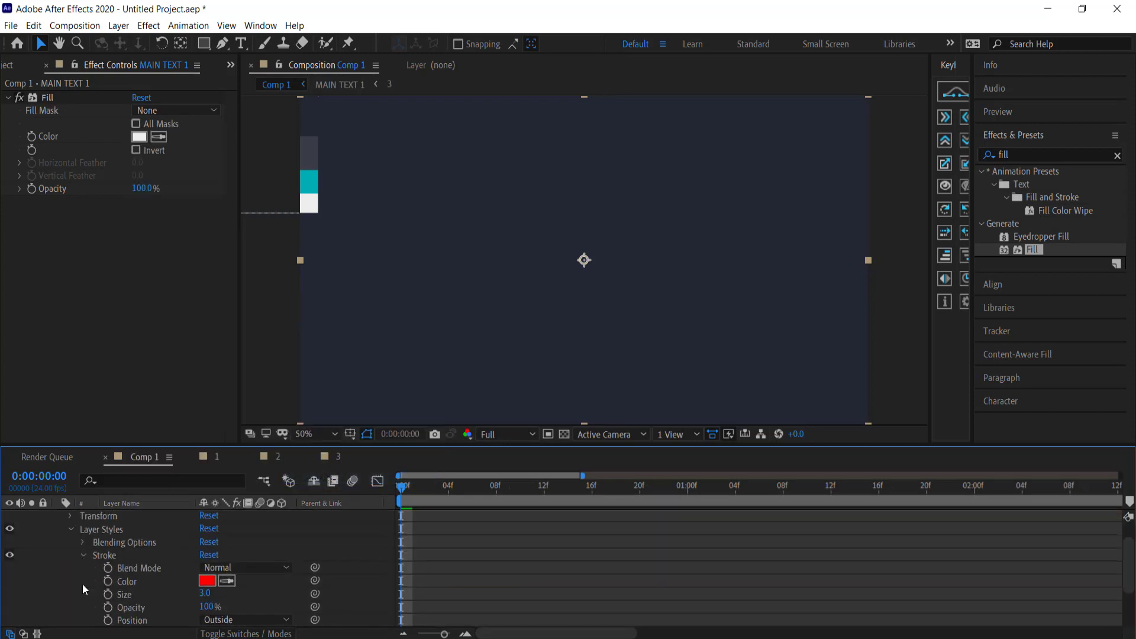
left_click(227, 580)
left_click(310, 152)
left_click_drag(406, 490, 675, 490)
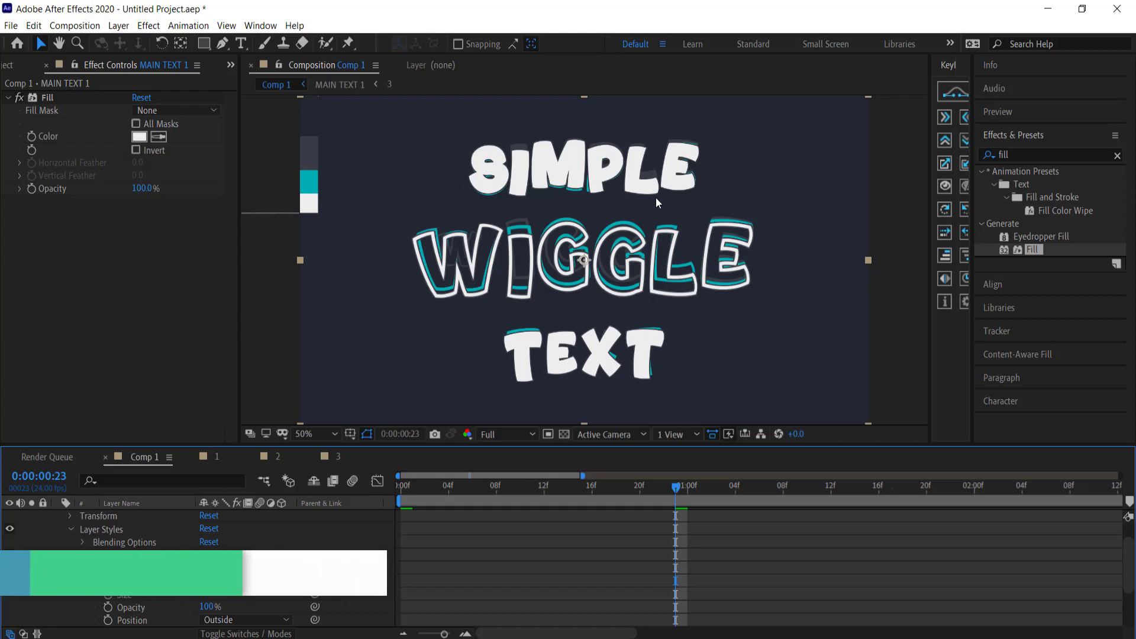
left_click(71, 530)
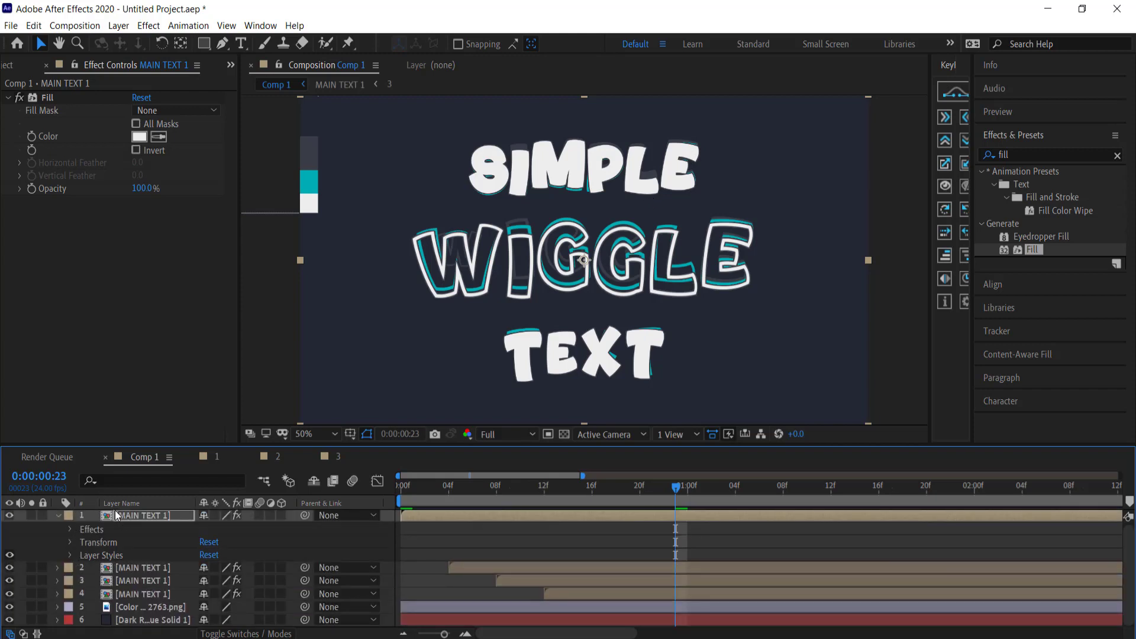
left_click(58, 516)
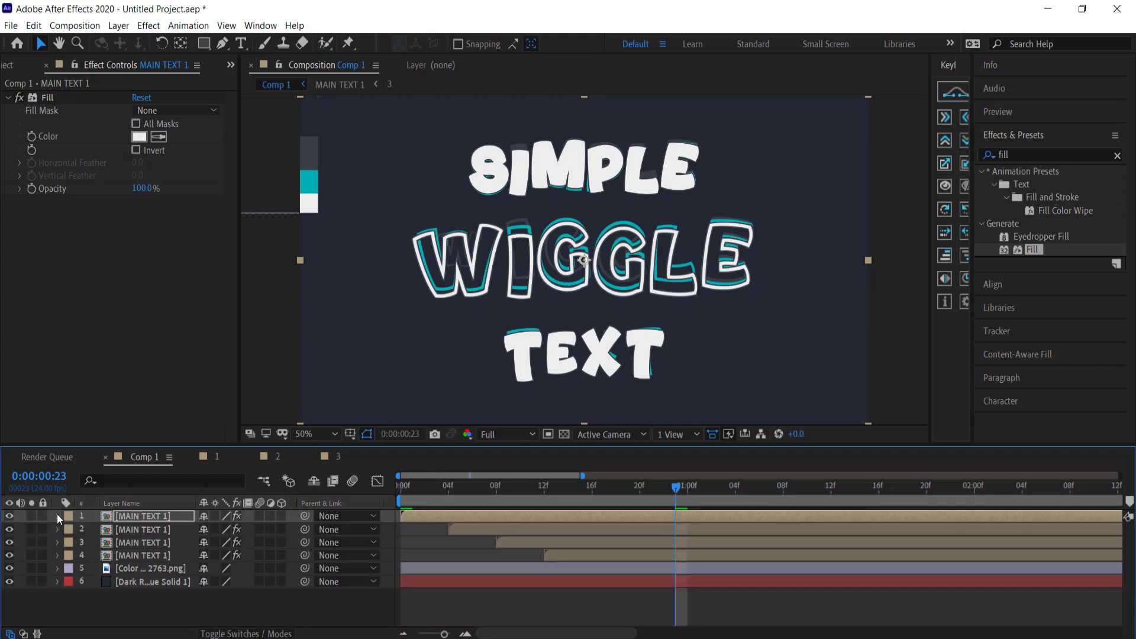
Create an adjustment layer above the text layers and apply the Noise effect to it
right_click(186, 599)
mouse_move(219, 455)
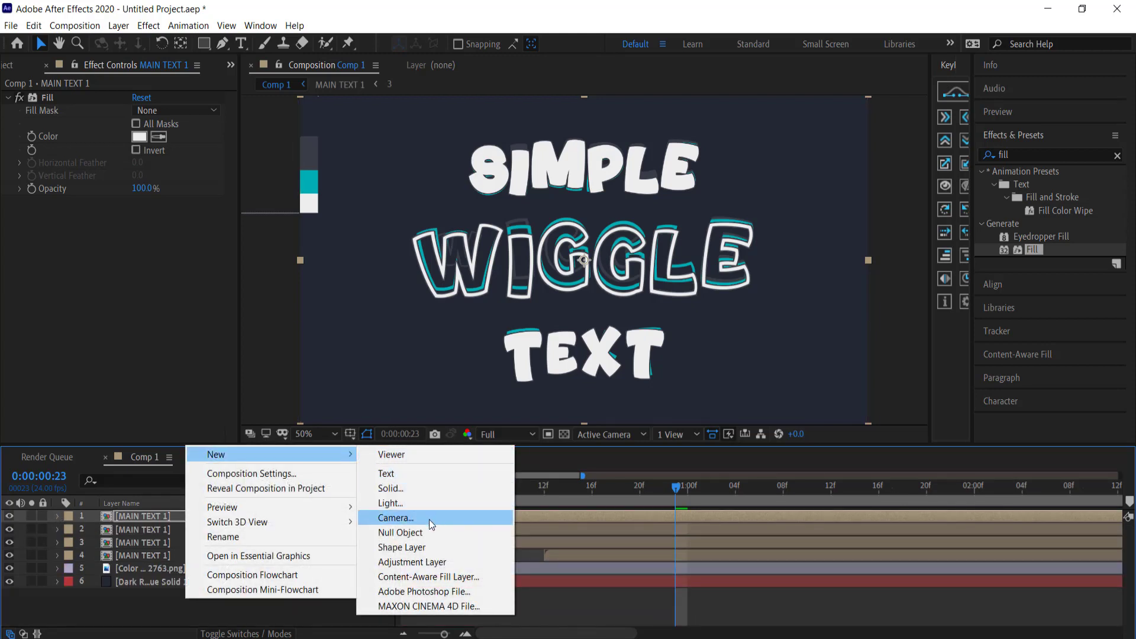
left_click(438, 566)
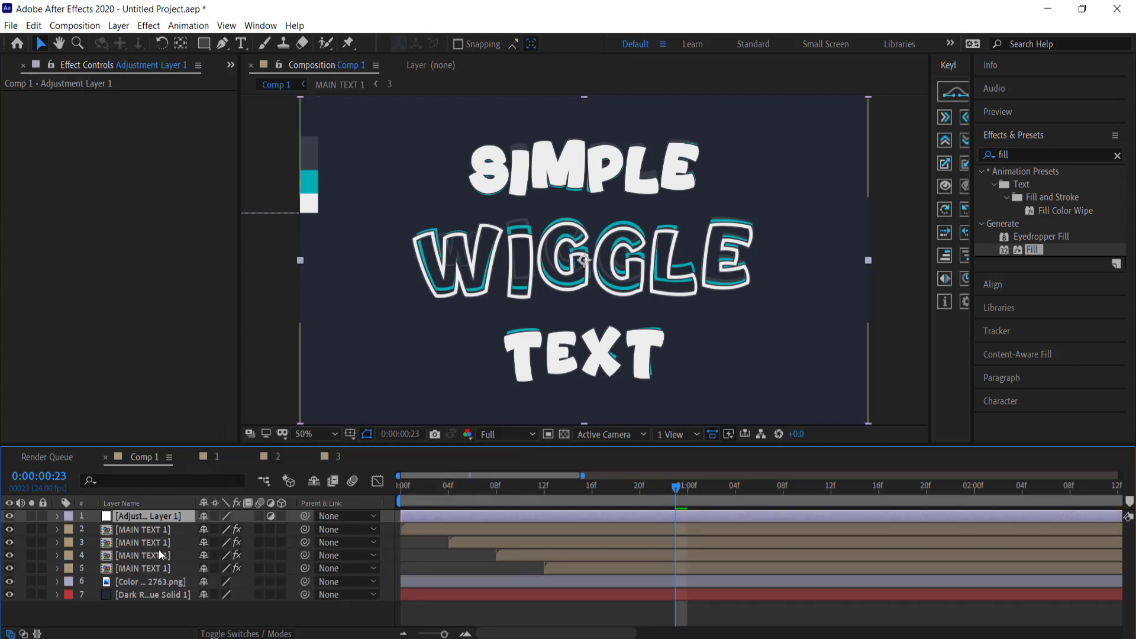
left_click(1054, 155)
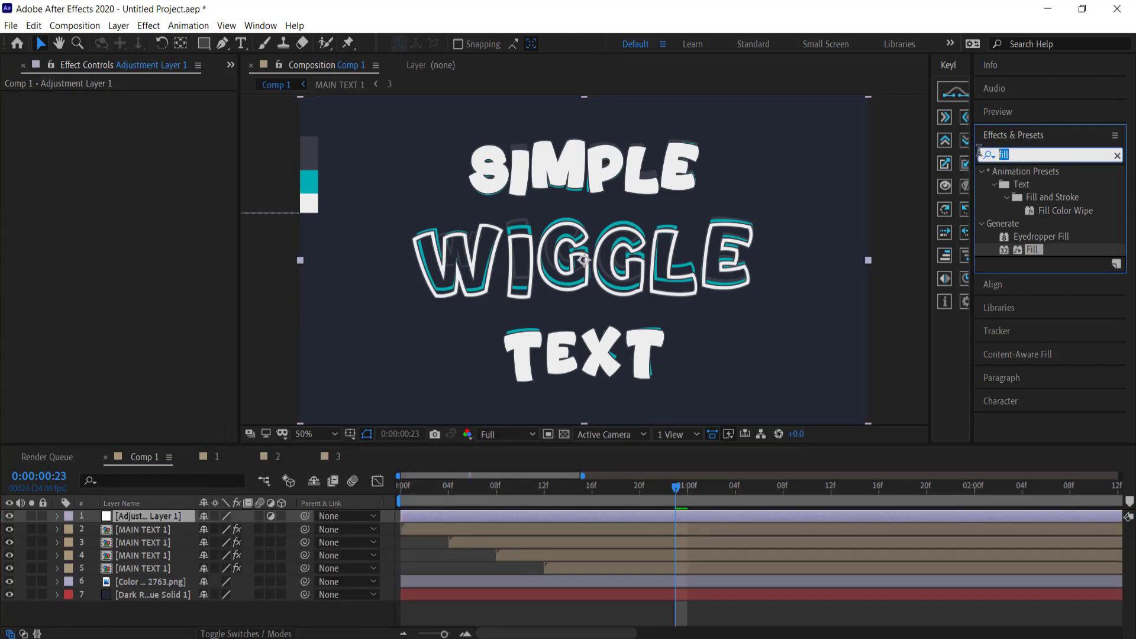
type("noise")
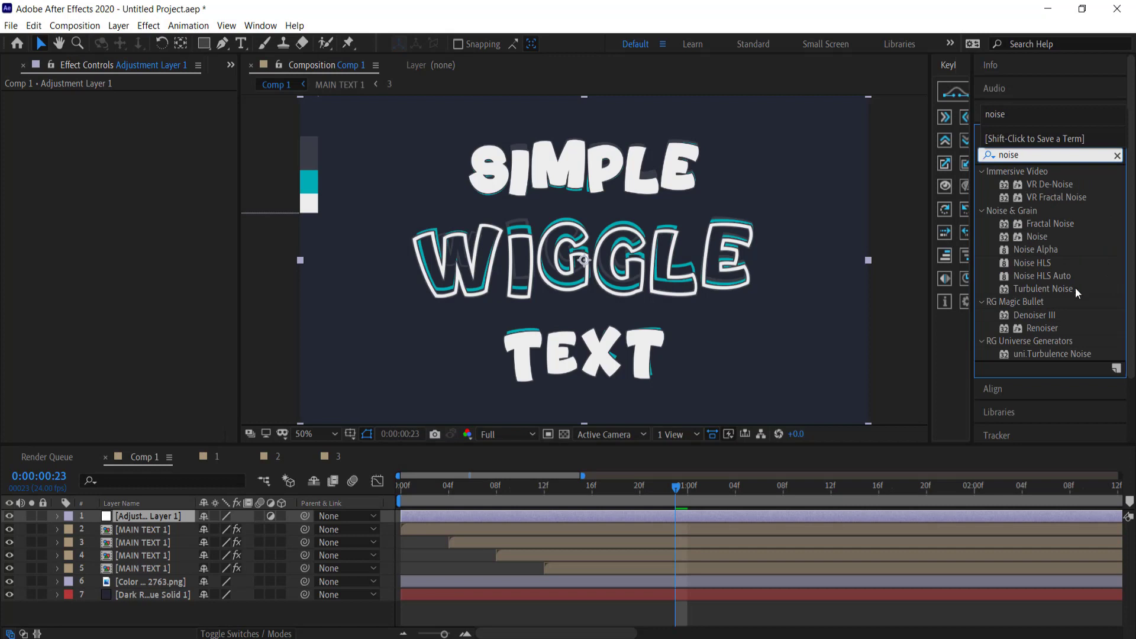
left_click_drag(1037, 236, 163, 512)
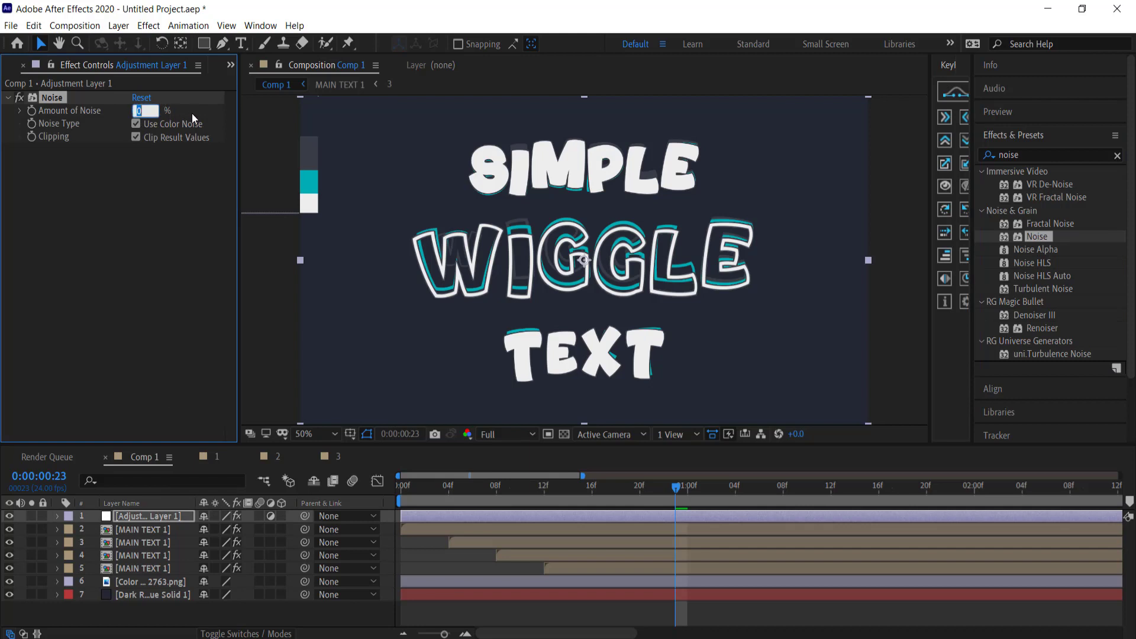
Set the adjustment layer's Amount of Noise to 4% and inspect the grain up close
type("3")
key("Return")
type("4")
key("Return")
scroll(385, 339, "up", 4)
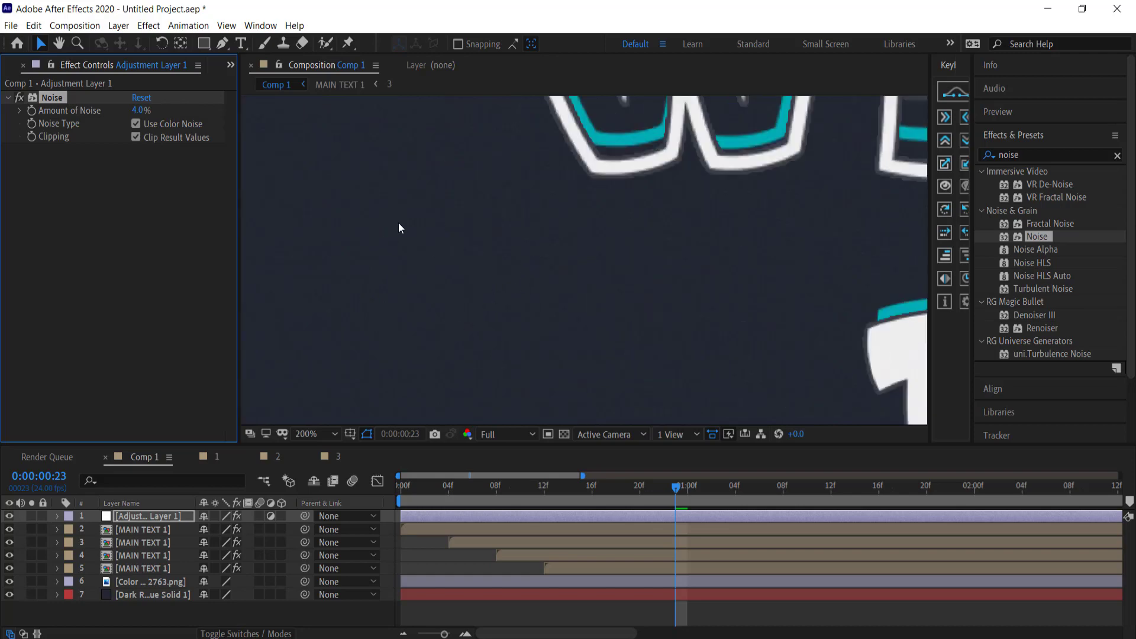
scroll(457, 261, "down", 6)
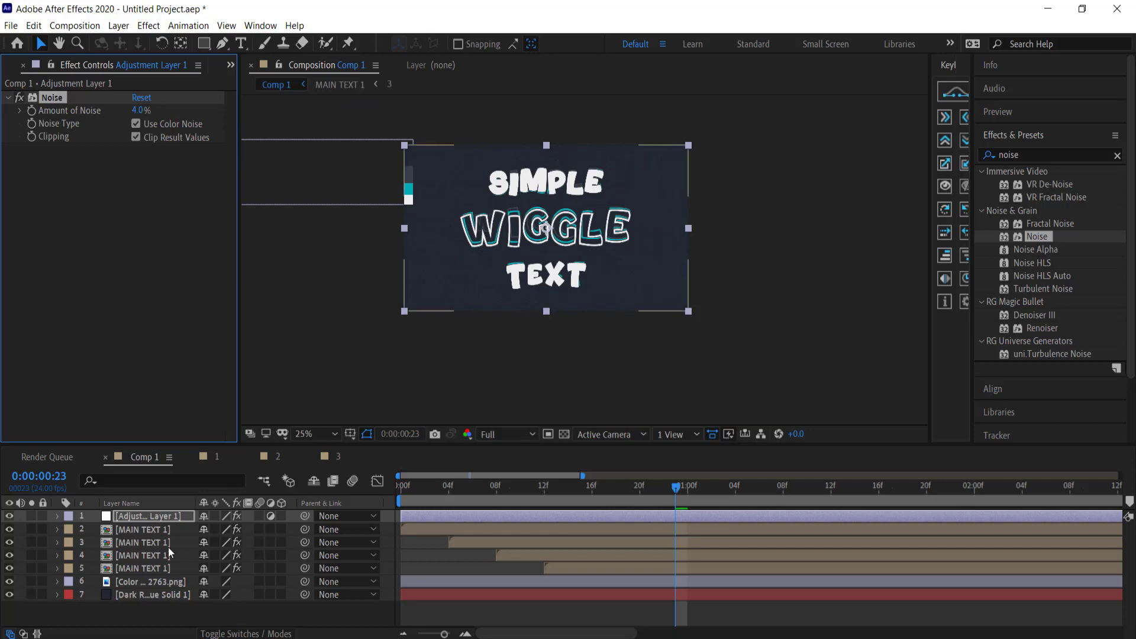
Hide the color palette PNG layer and preview the finished text animation from the start
left_click(9, 582)
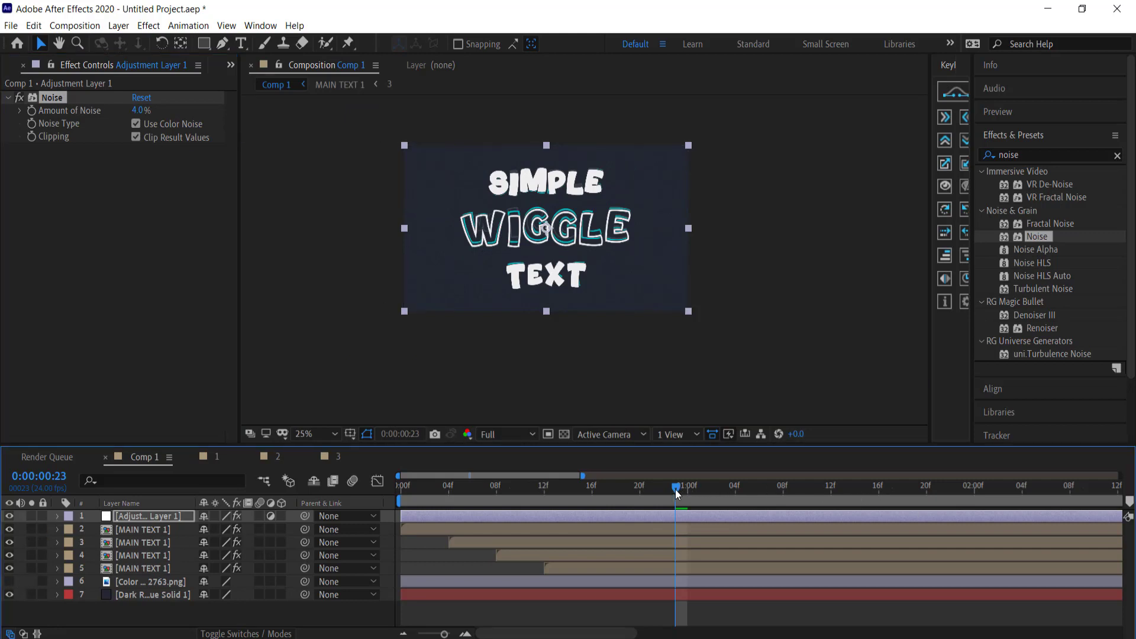
key("space")
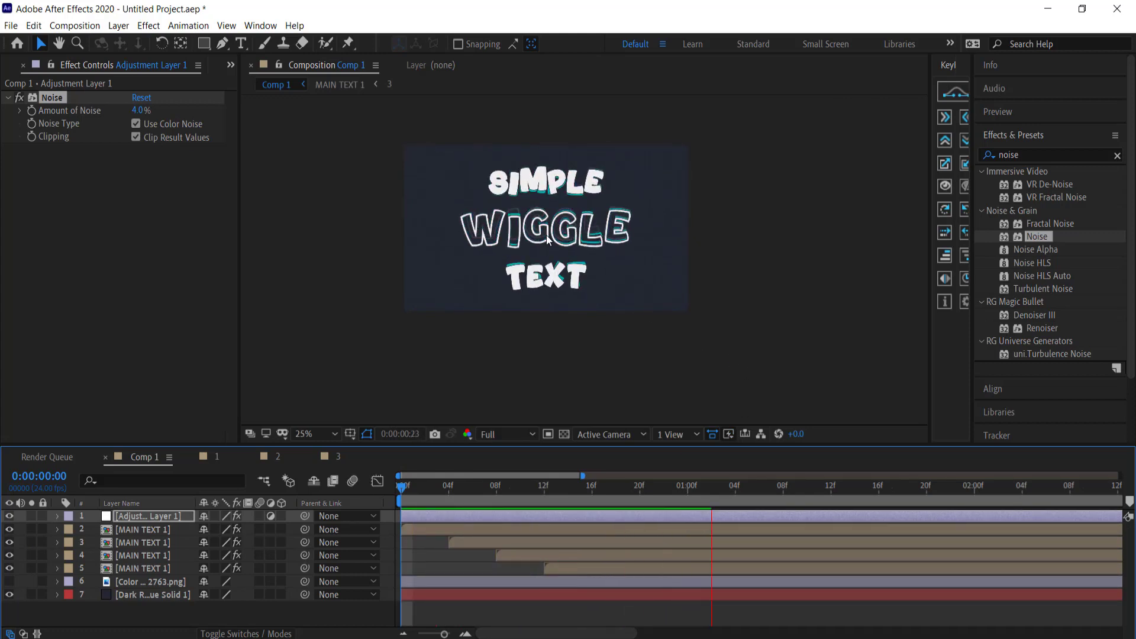
key("space")
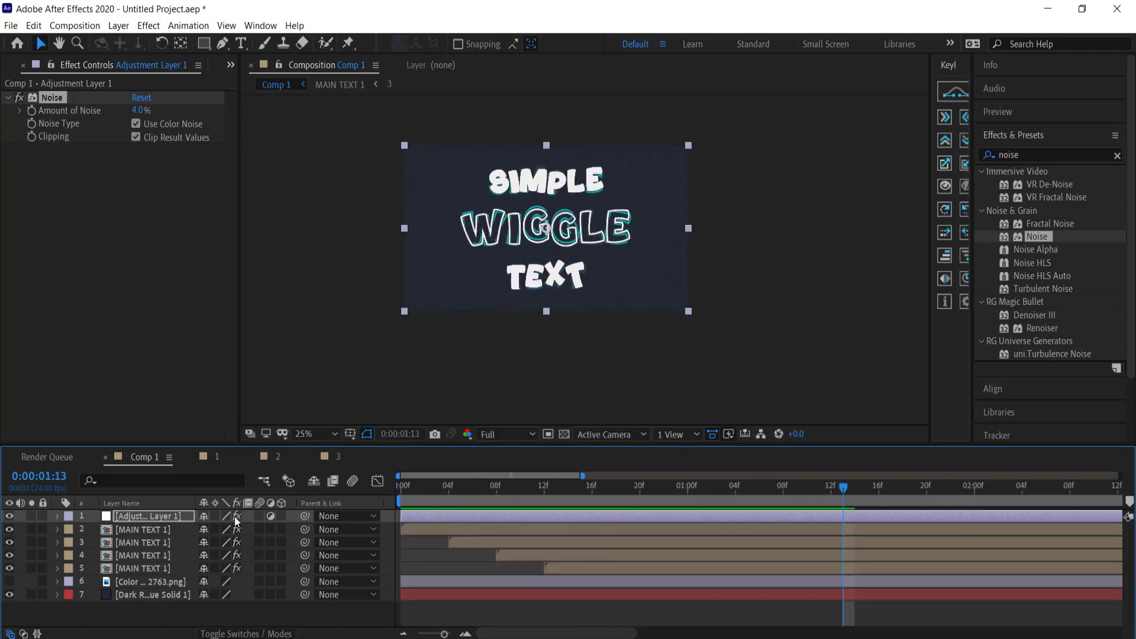
Create a null object above the other layers and parent all four MAIN TEXT 1 layers to it
right_click(182, 619)
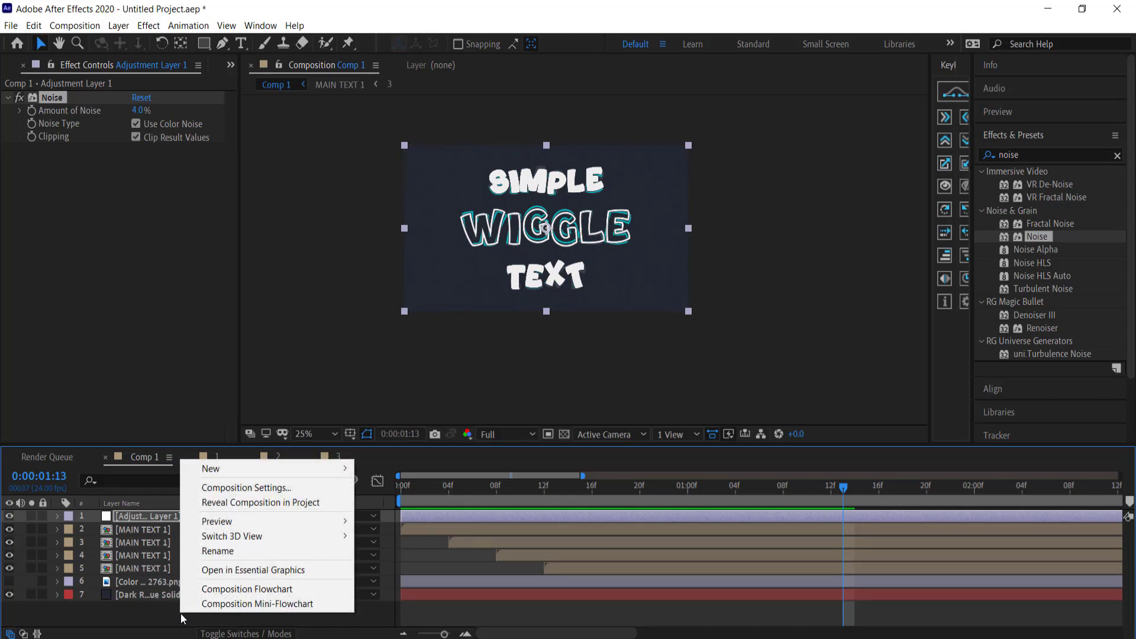
mouse_move(231, 471)
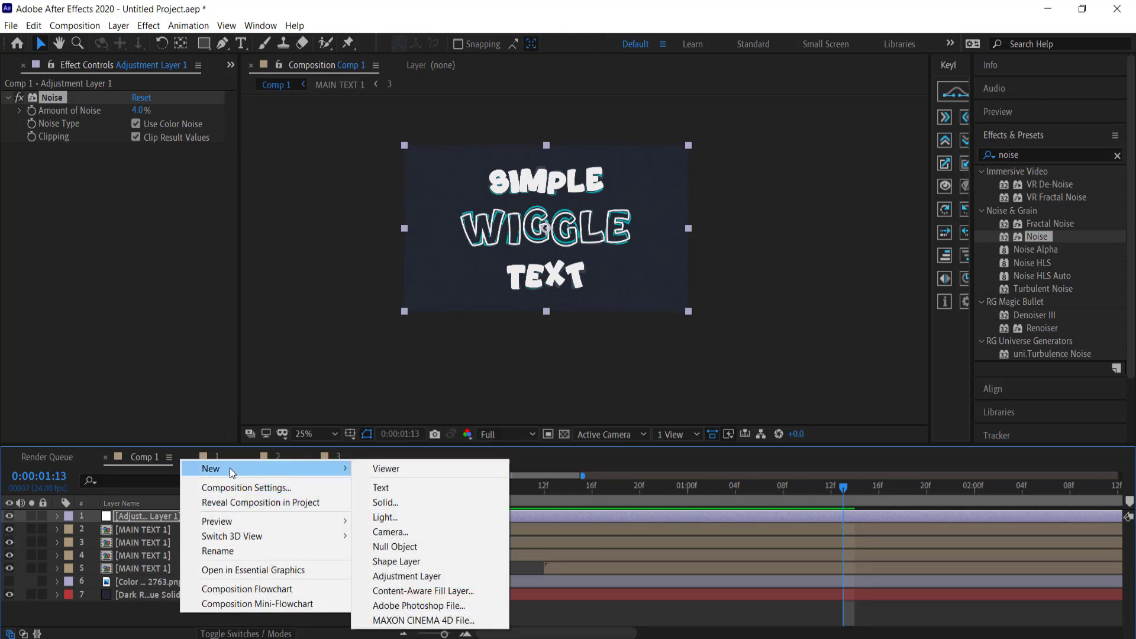
left_click(407, 546)
left_click(172, 543)
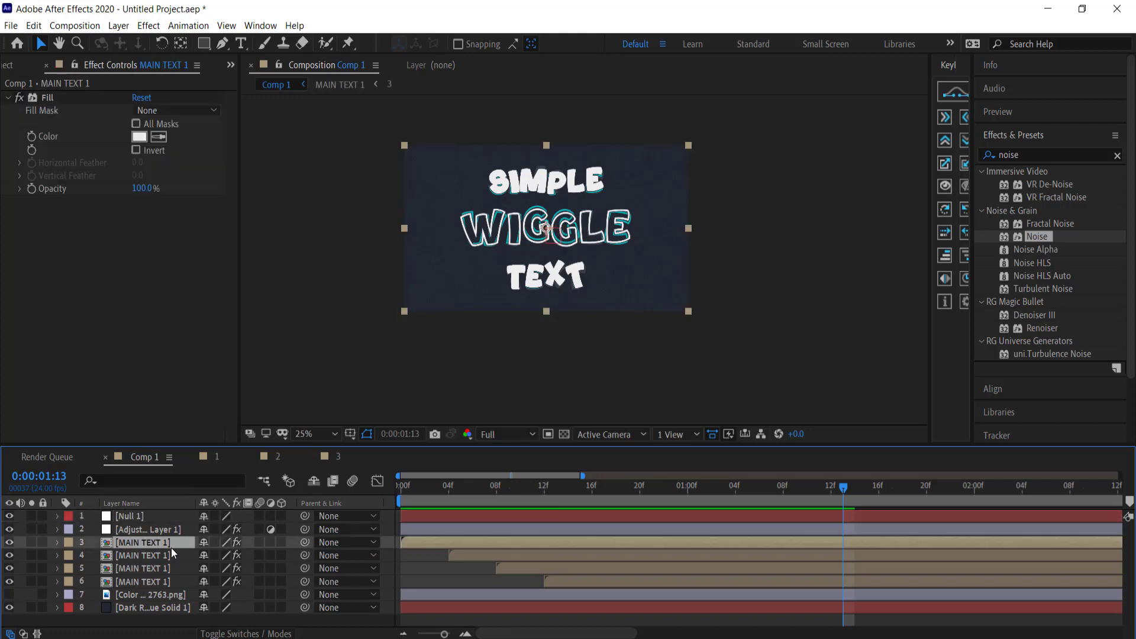
left_click(167, 579, "shift")
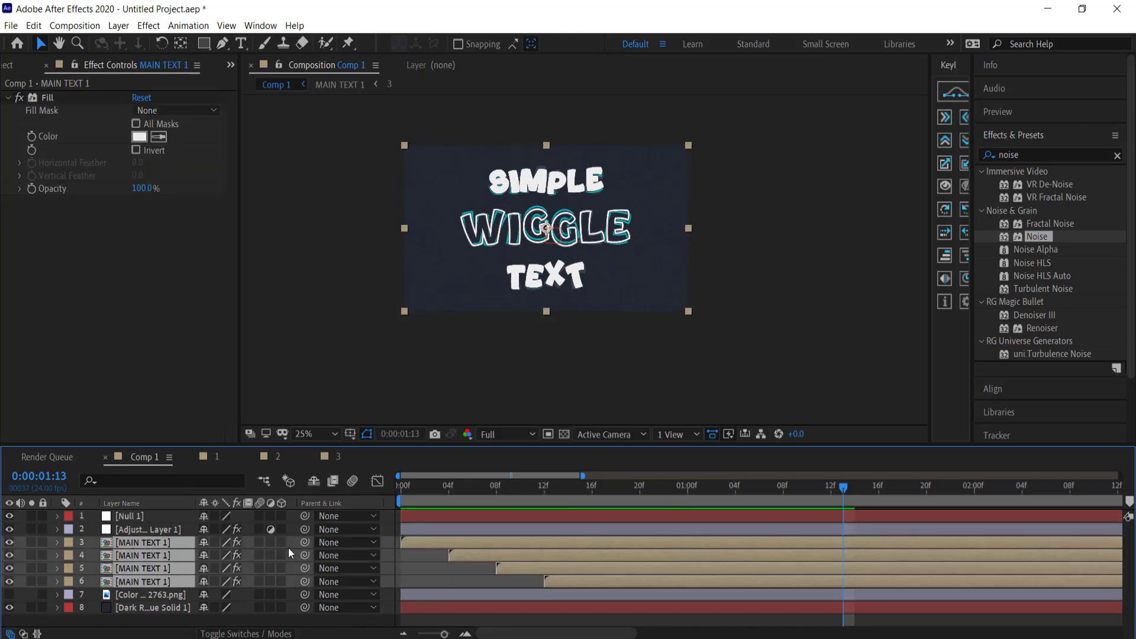
left_click_drag(309, 545, 129, 521)
Add a 100% Scale keyframe to the null layer at 0:00:00:00
left_click(128, 520)
left_click_drag(845, 485, 361, 493)
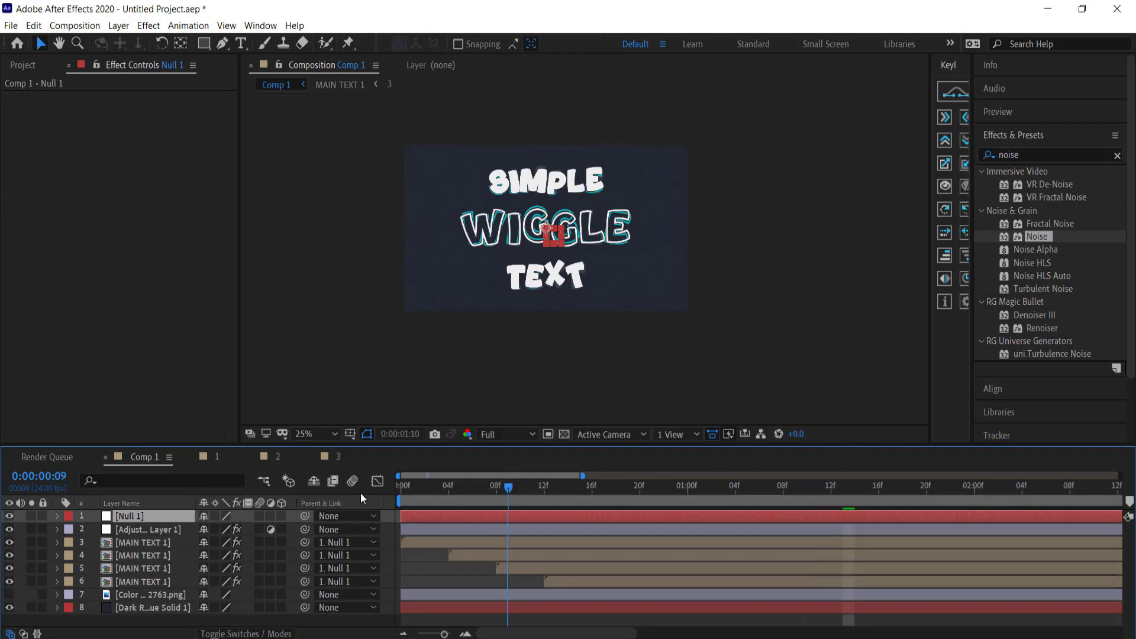
key("s")
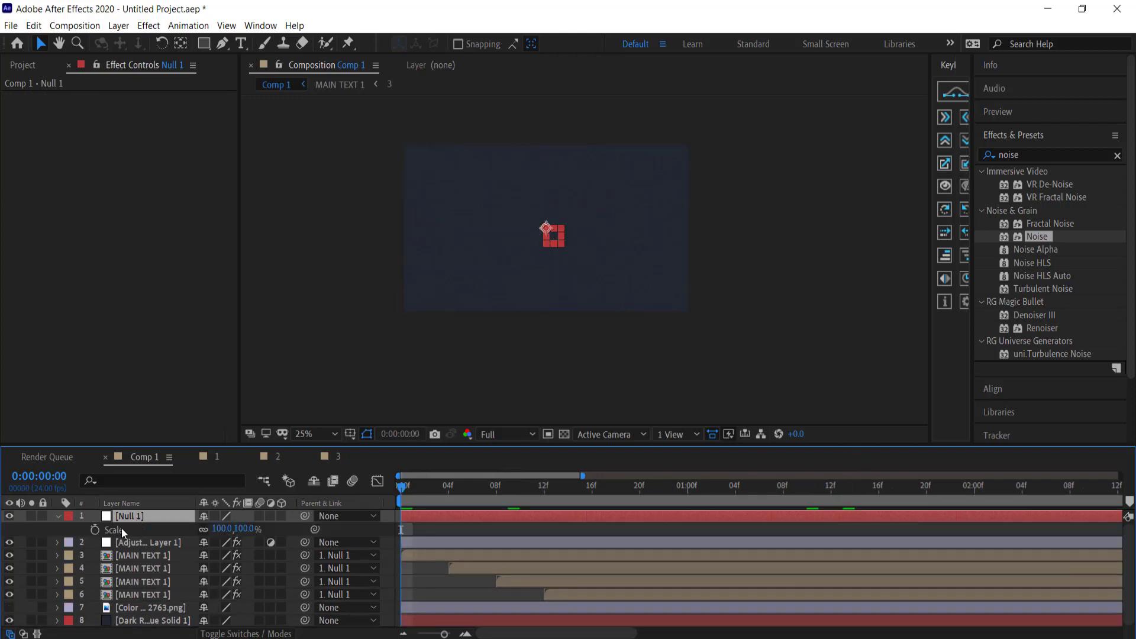
left_click(95, 529)
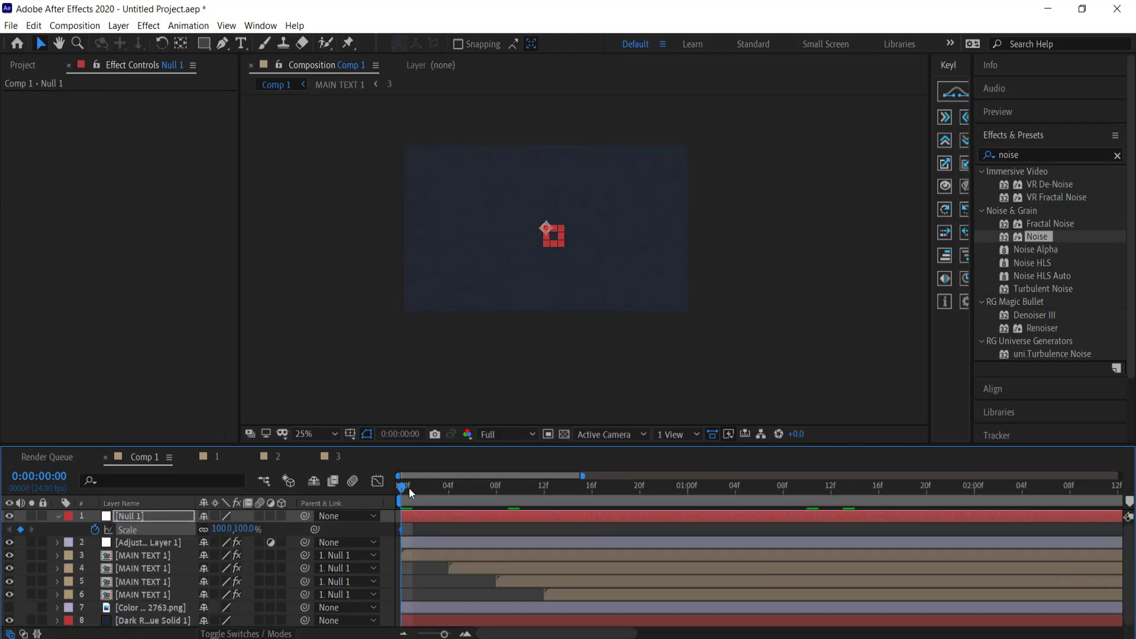
Set the null layer's Scale to 120% at 0:00:09:23, the end of the composition, to keyframe a slow zoom
left_click_drag(407, 488, 760, 487)
key("space")
key("minus")
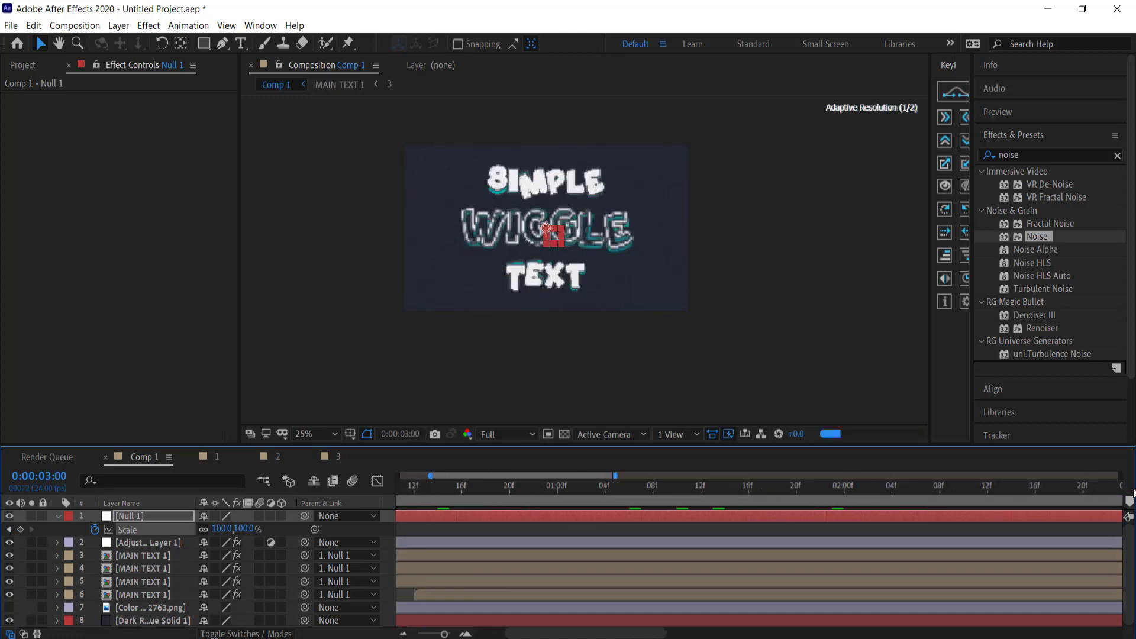
key("minus")
key("minus")
key("minus")
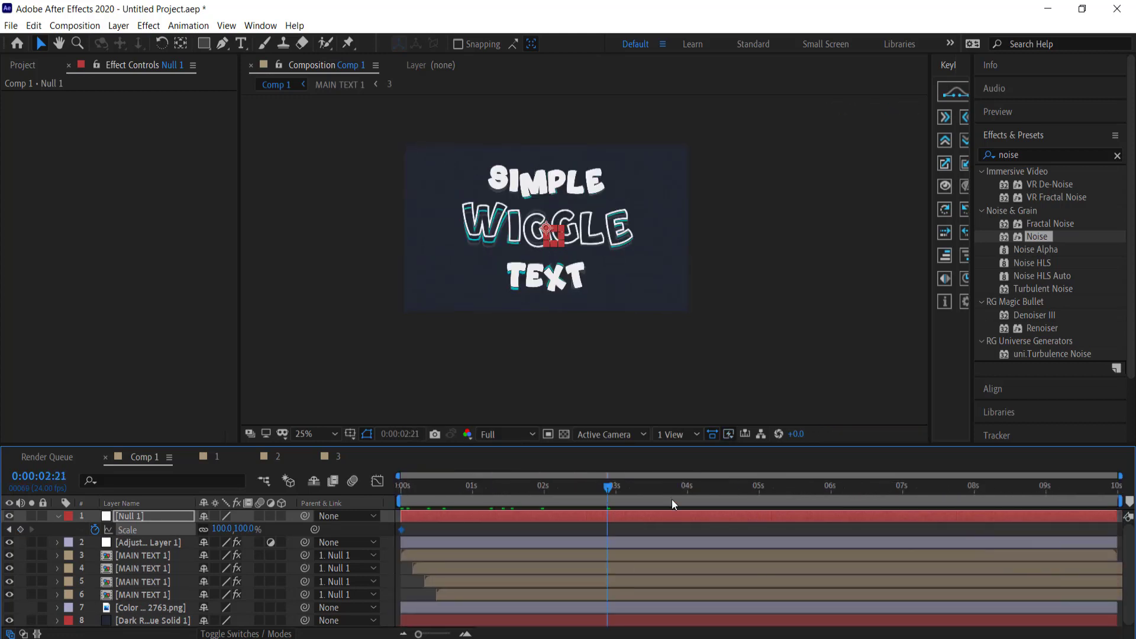
left_click_drag(611, 493, 1117, 491)
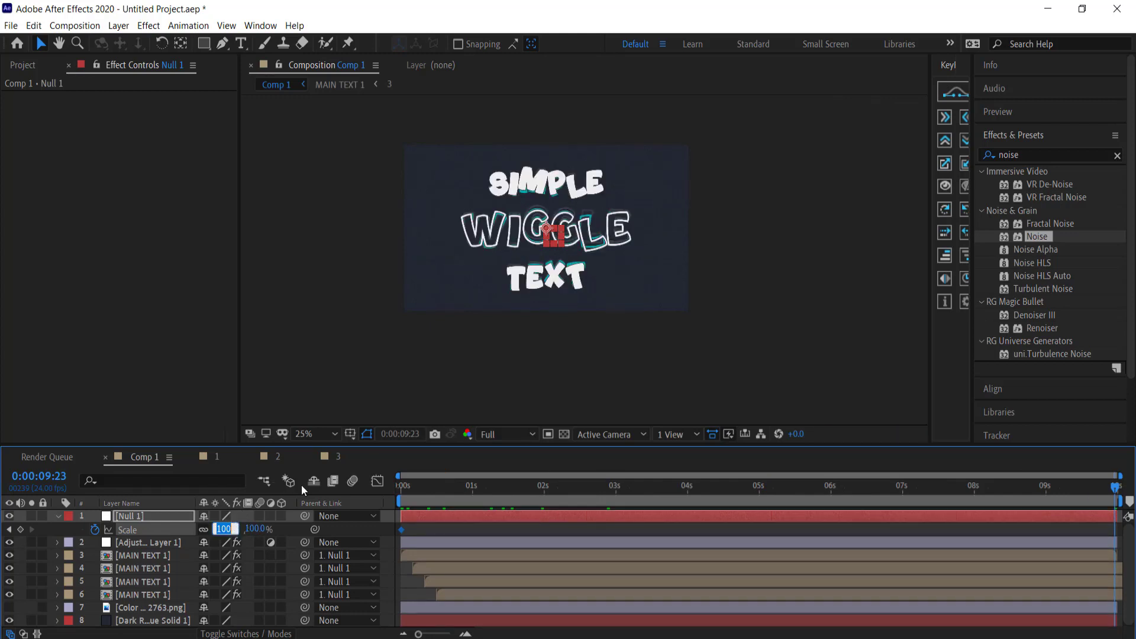
type("120")
key("Return")
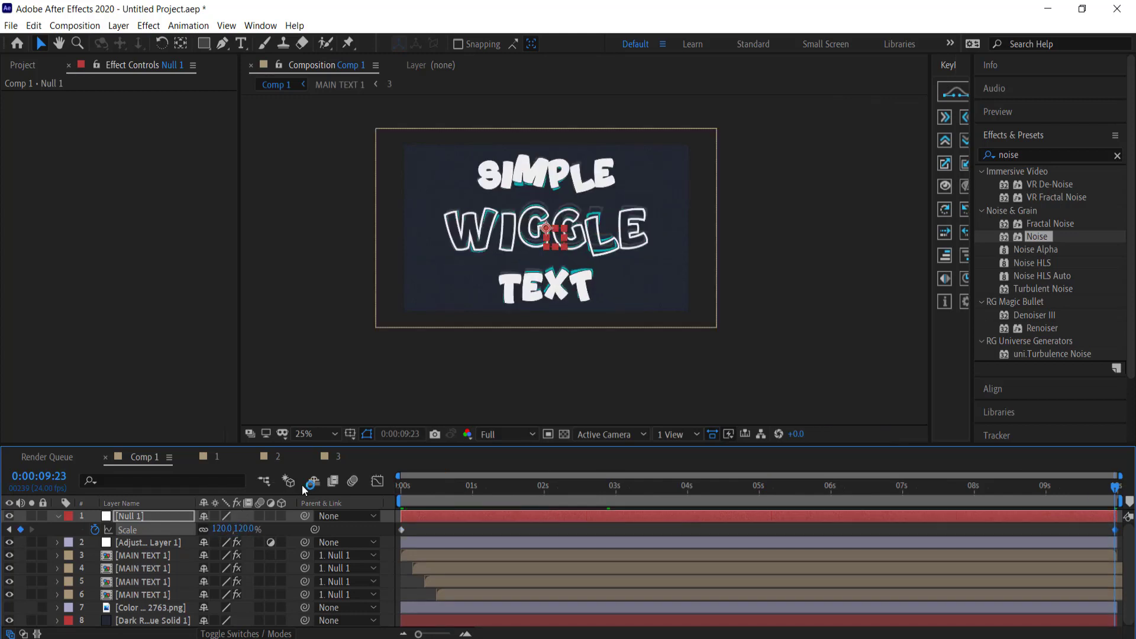
Preview the slowly scaling wiggle text animation from the first frame
left_click_drag(1116, 490, 403, 491)
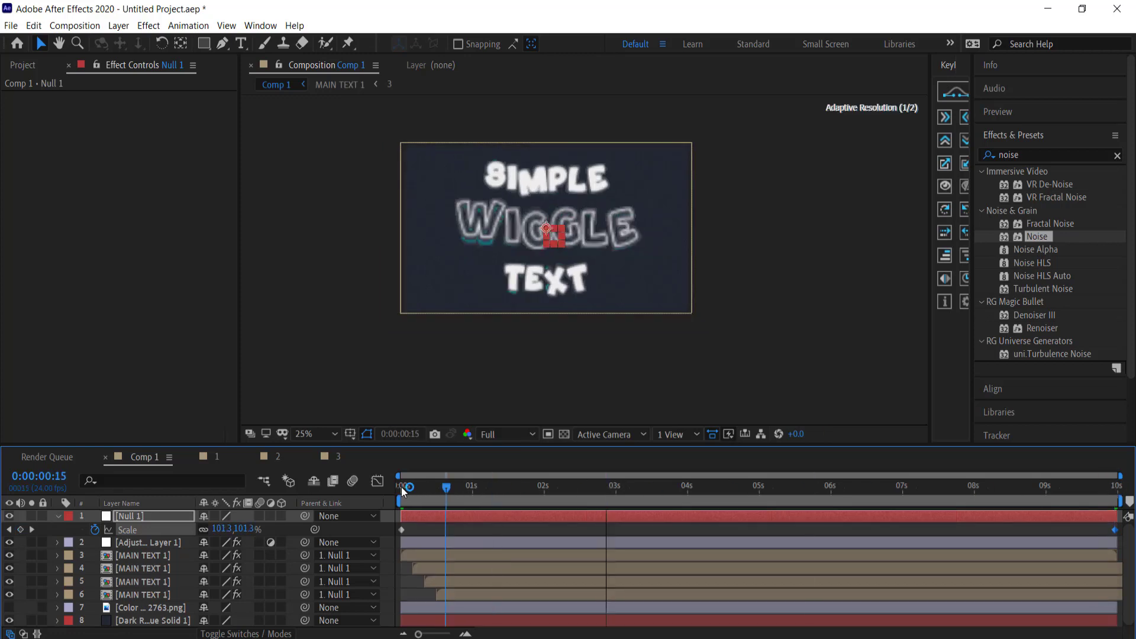
key("space")
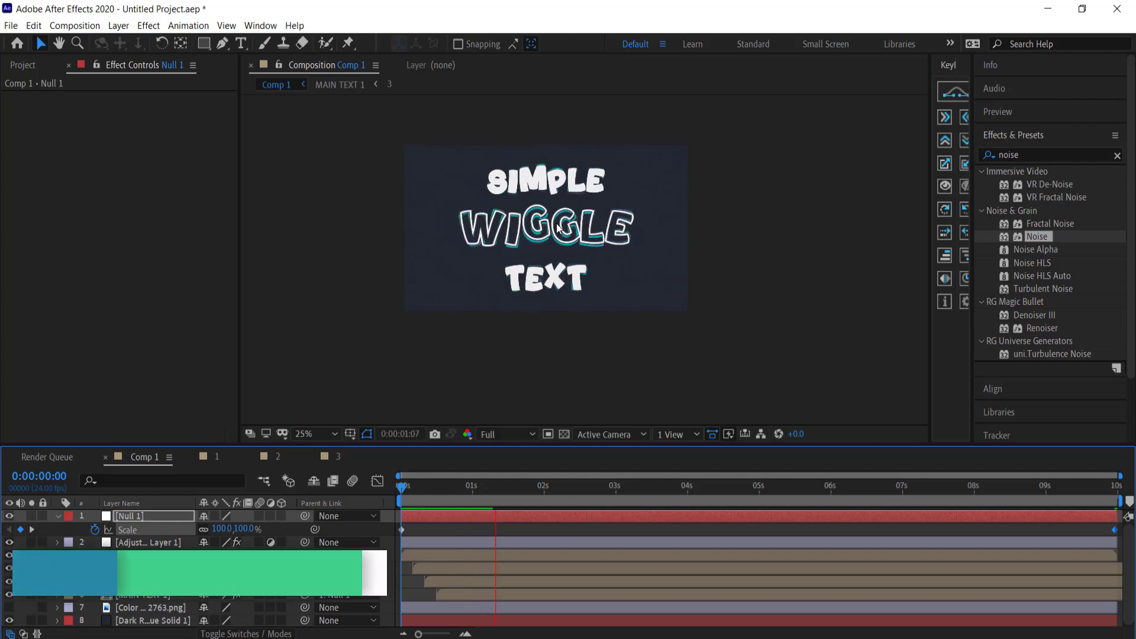
key("space")
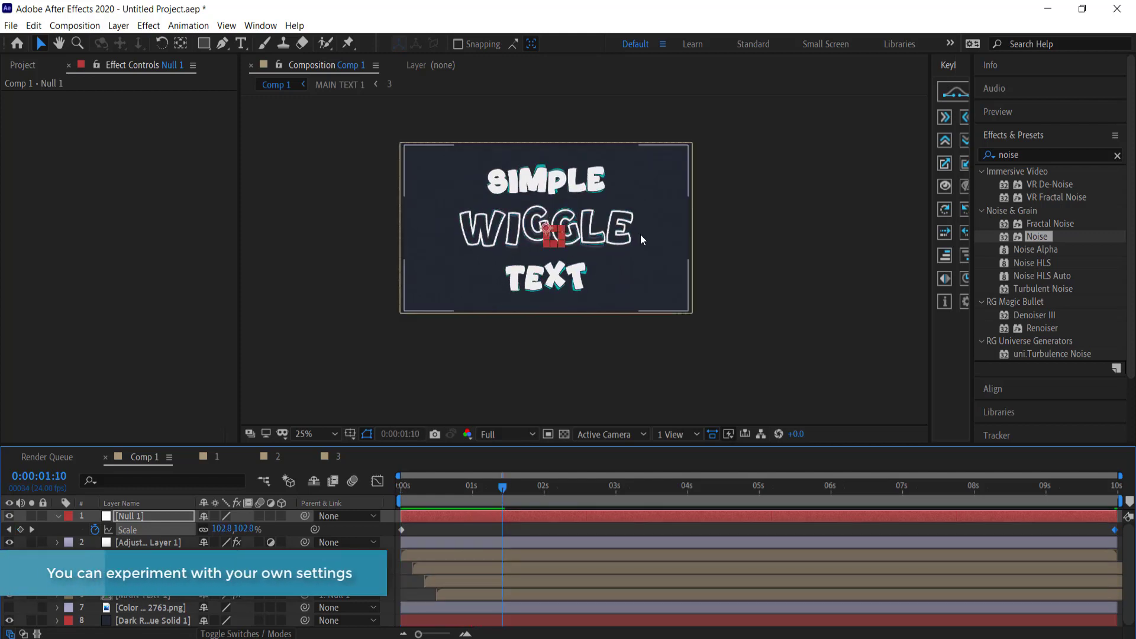